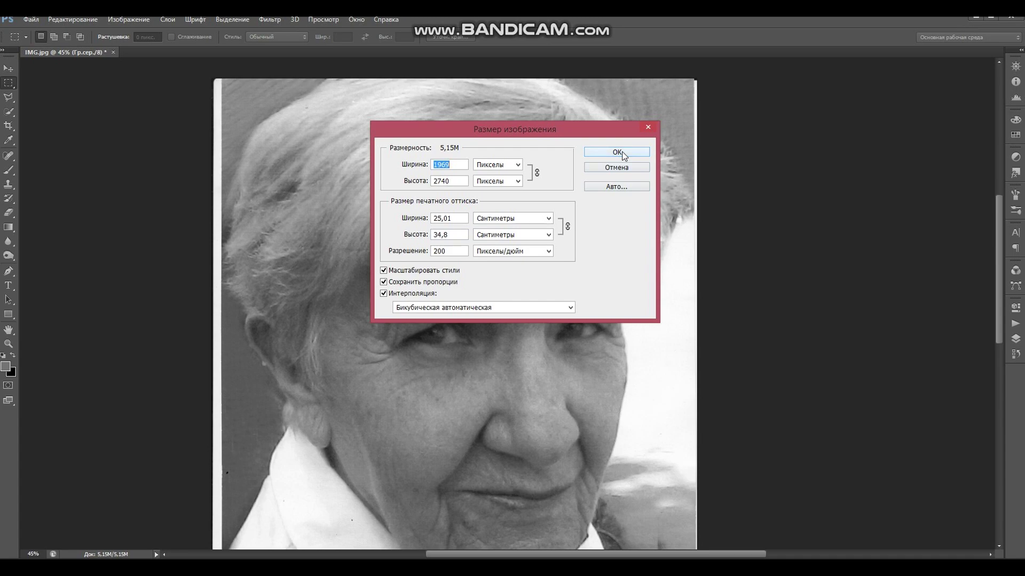
- Fit the portrait on screen and set the background colour to black
key(ctrl+0)
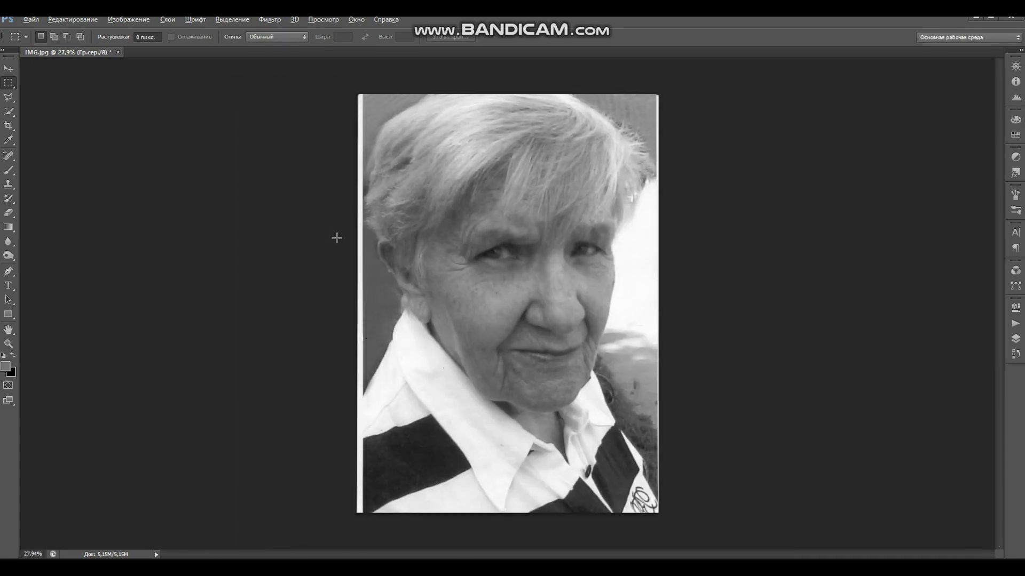
double_click(14, 355)
click(13, 374)
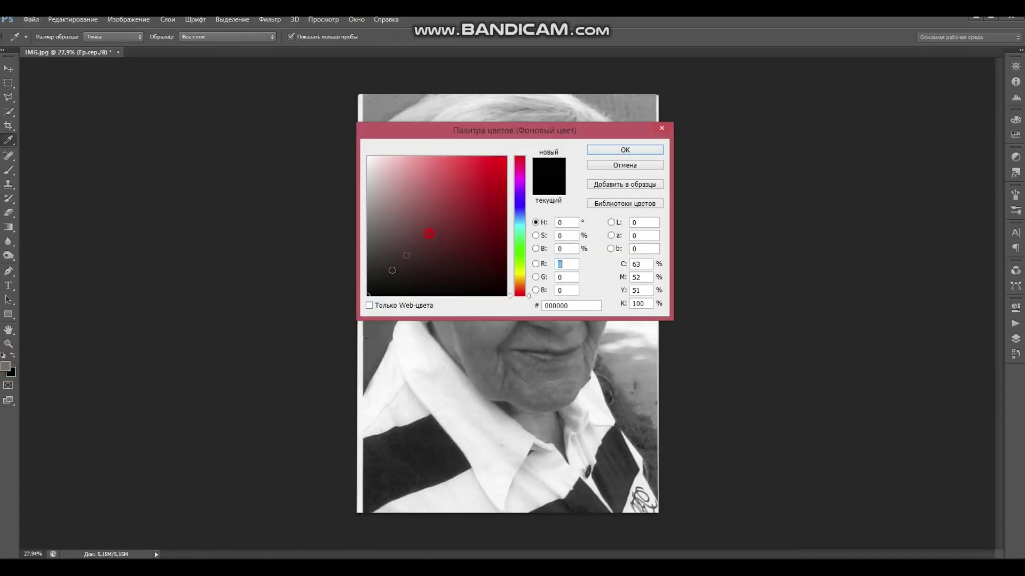
click(609, 149)
- Enlarge the canvas to 35 cm wide by 45 cm high with a black border
click(123, 18)
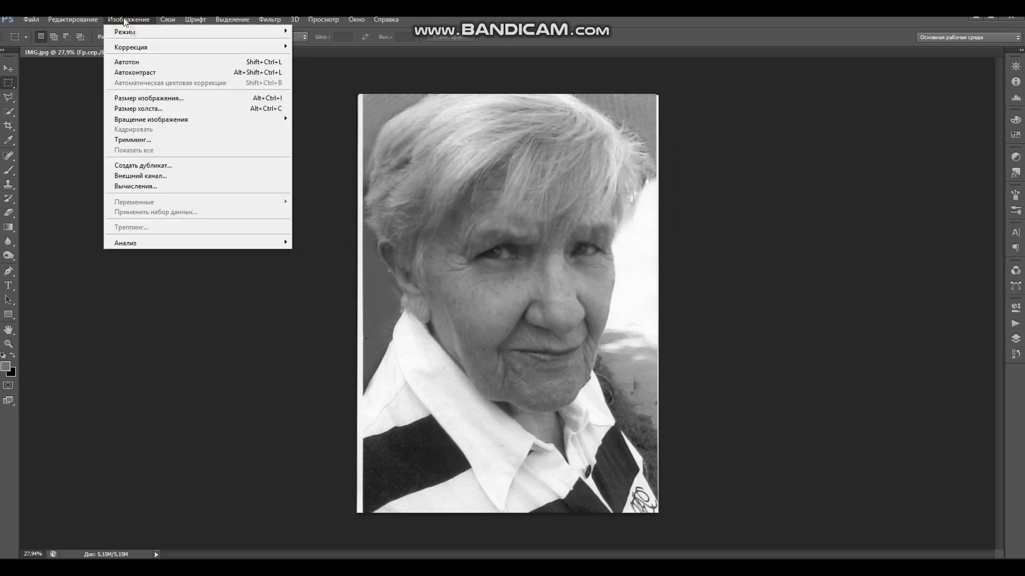
click(140, 112)
double_click(494, 204)
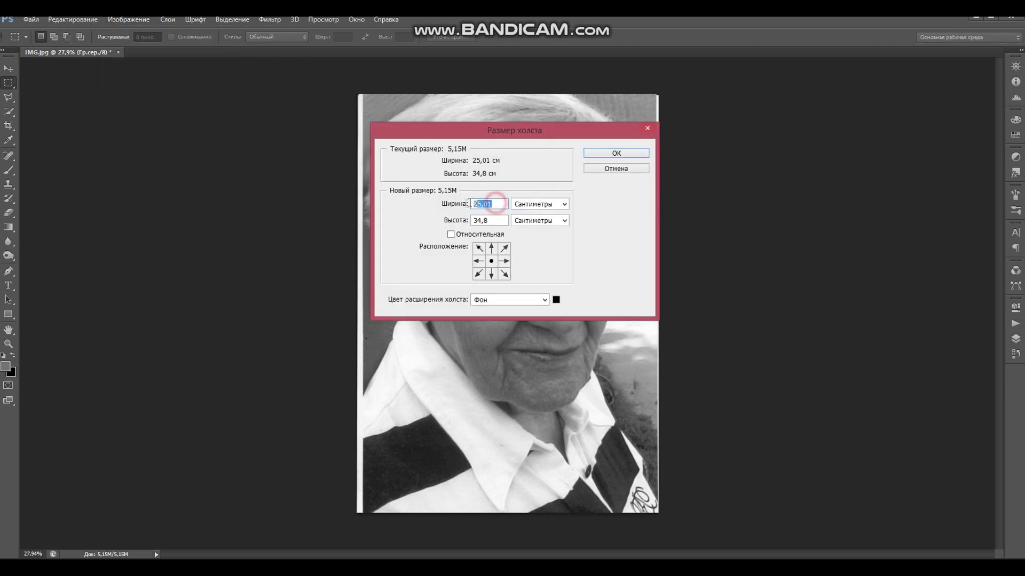
text(35)
drag(501, 219, 480, 223)
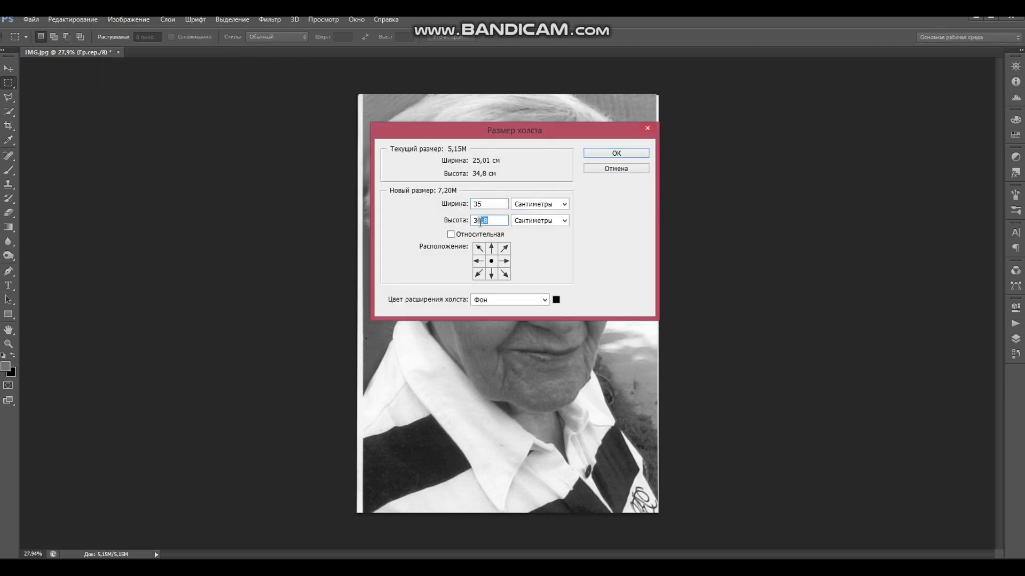
text(45)
click(616, 153)
scroll(565, 307, up, 4)
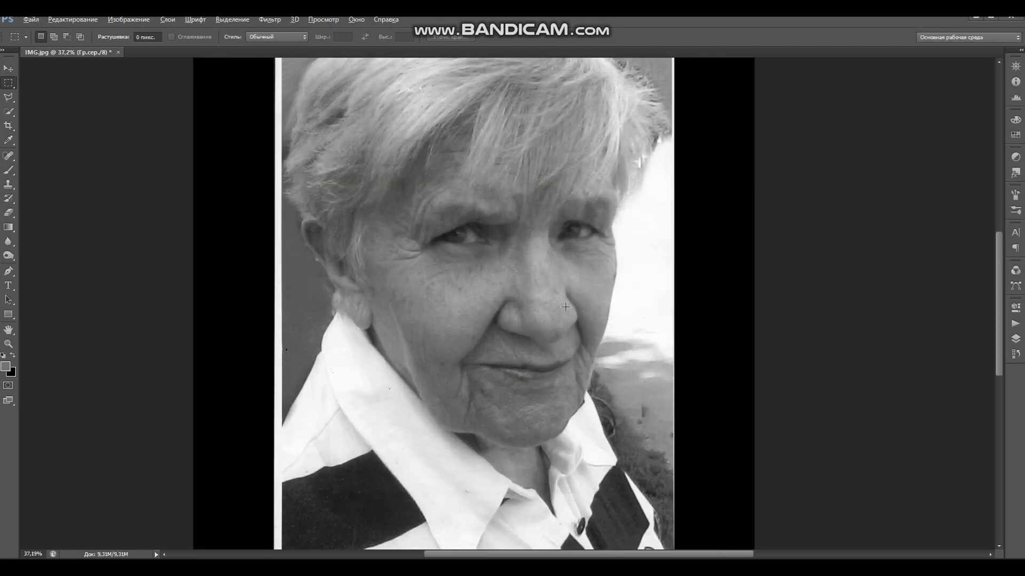
- Select a strip of hair at the top of the head with the Polygonal Lasso
scroll(374, 267, up, 2)
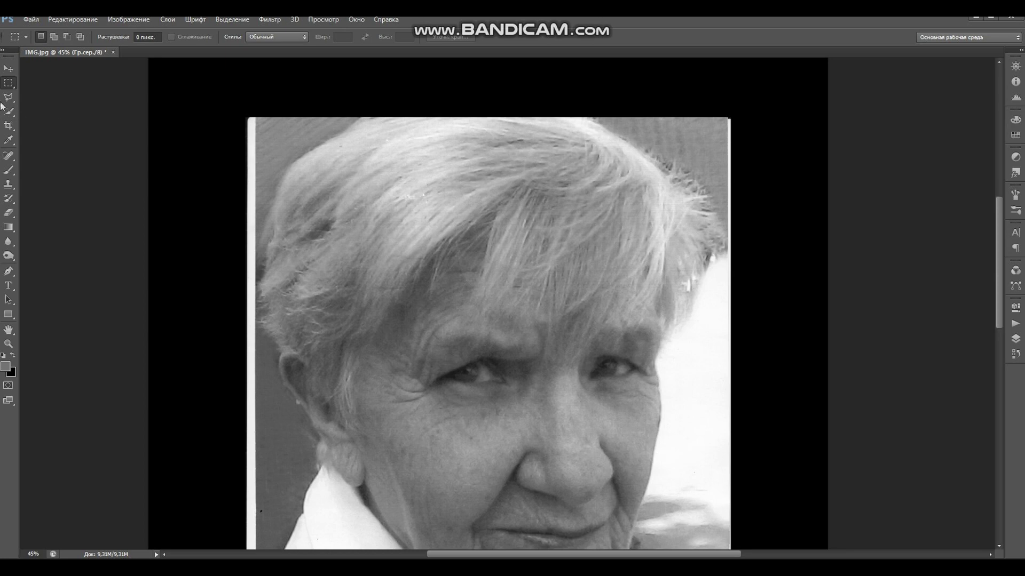
click(9, 97)
click(353, 108)
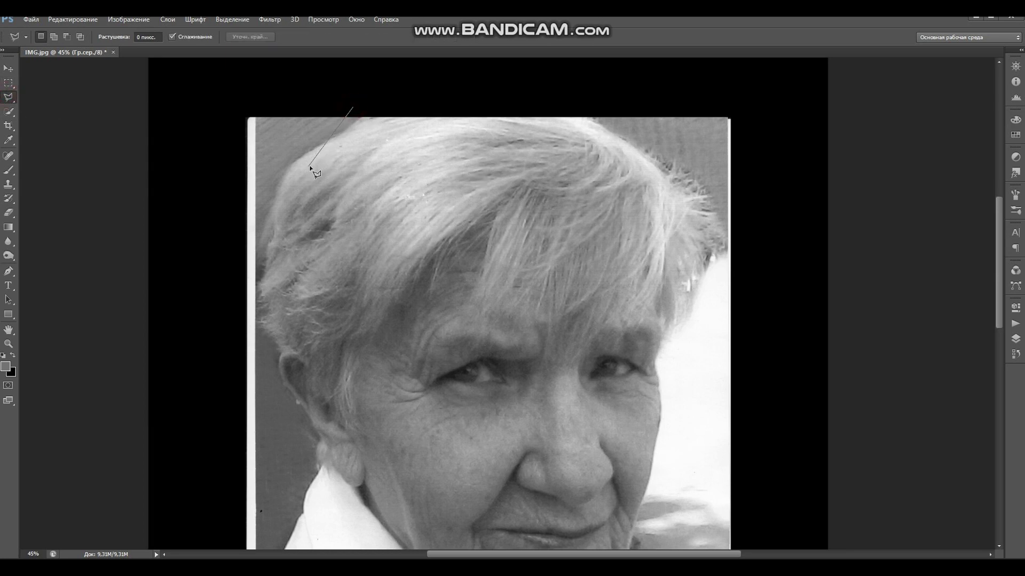
click(393, 187)
click(524, 181)
click(619, 142)
click(637, 108)
click(370, 89)
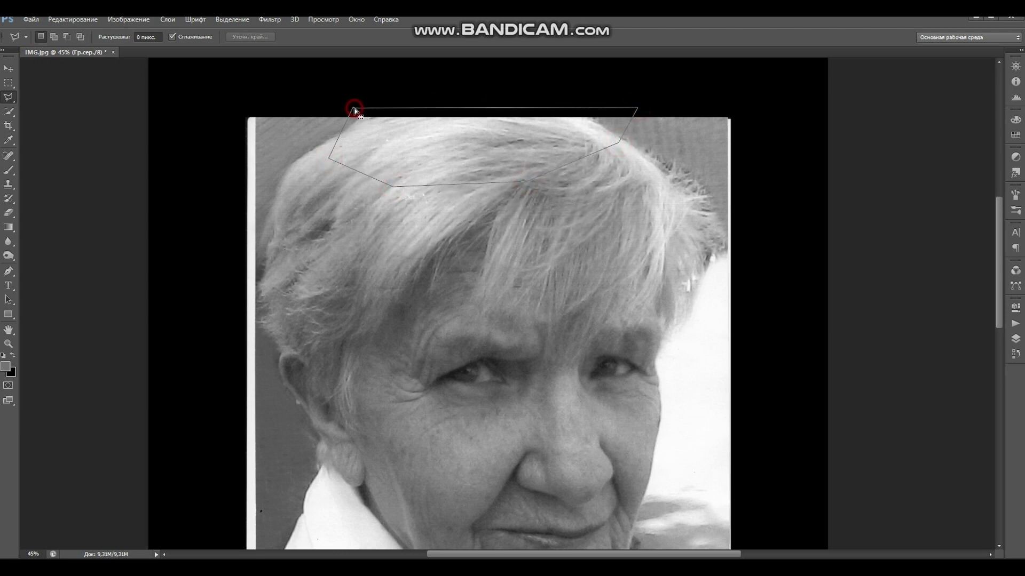
click(355, 108)
- Copy the hair strip to a new layer and move it above the photo's top edge
key(ctrl+c)
key(ctrl+v)
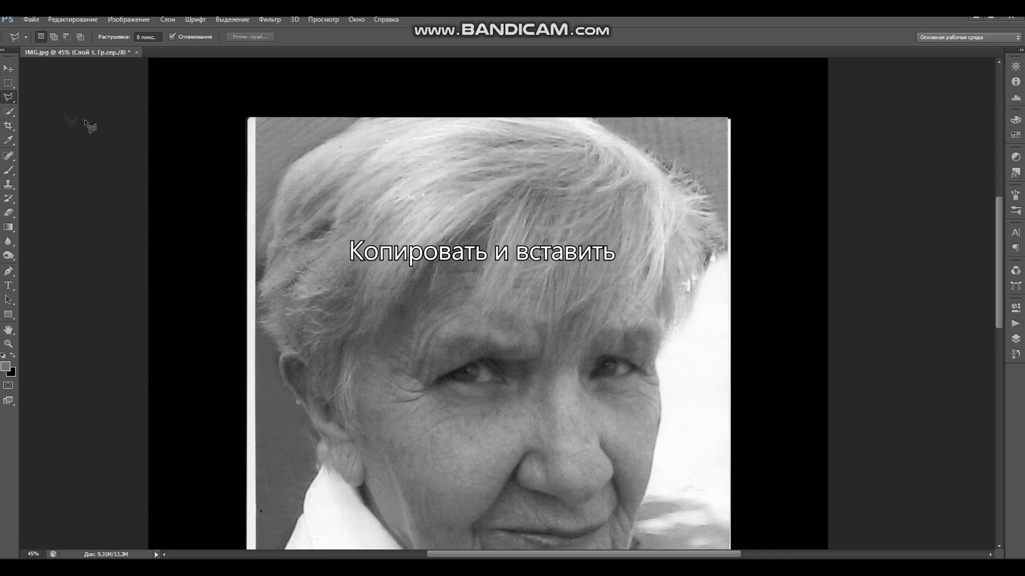
click(8, 68)
drag(488, 172, 452, 145)
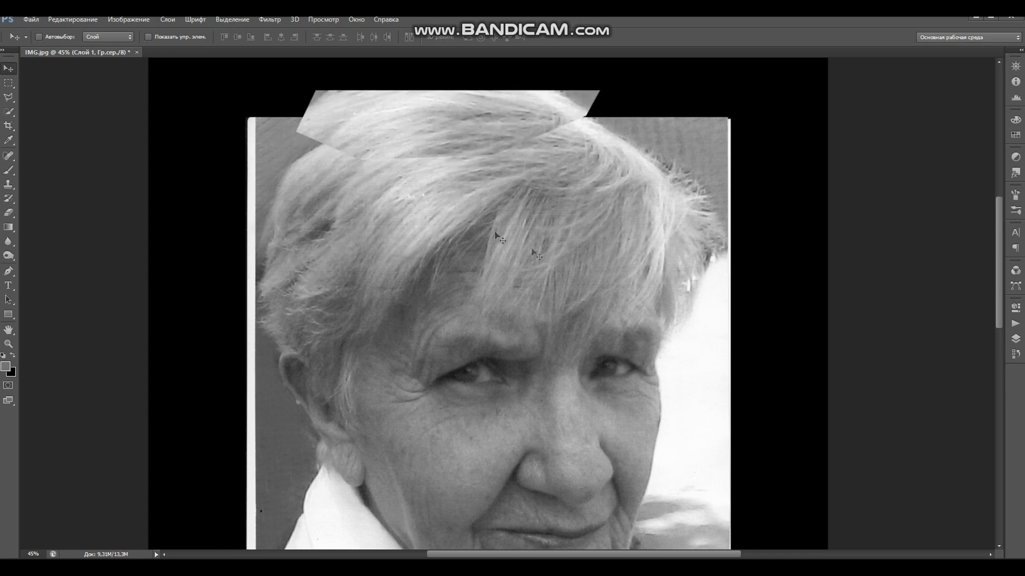
scroll(603, 256, down, 2)
scroll(603, 257, up, 1)
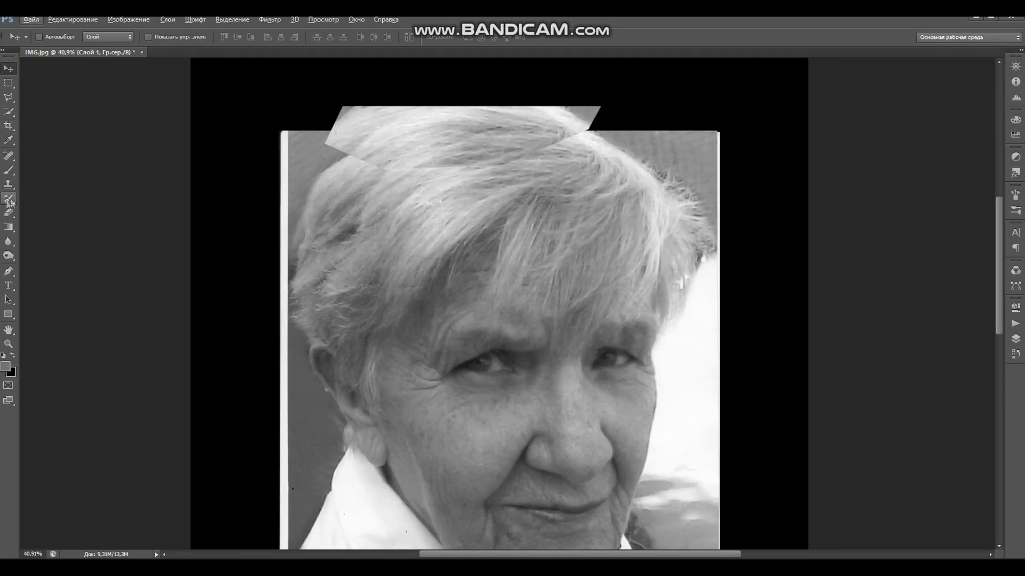
- Start a curved Pen path from the left hairline over the top of the hair
click(1015, 340)
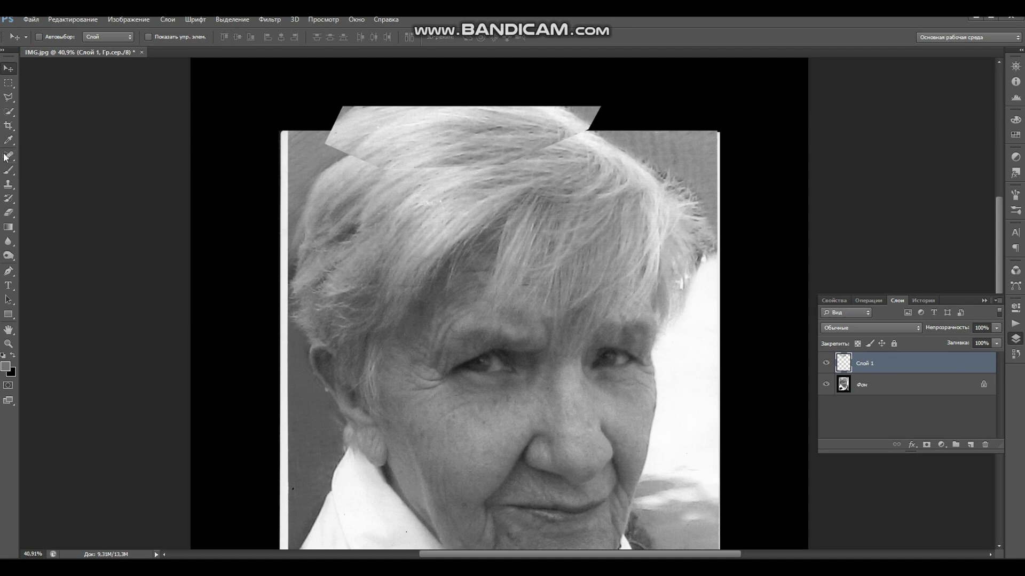
click(8, 241)
click(8, 271)
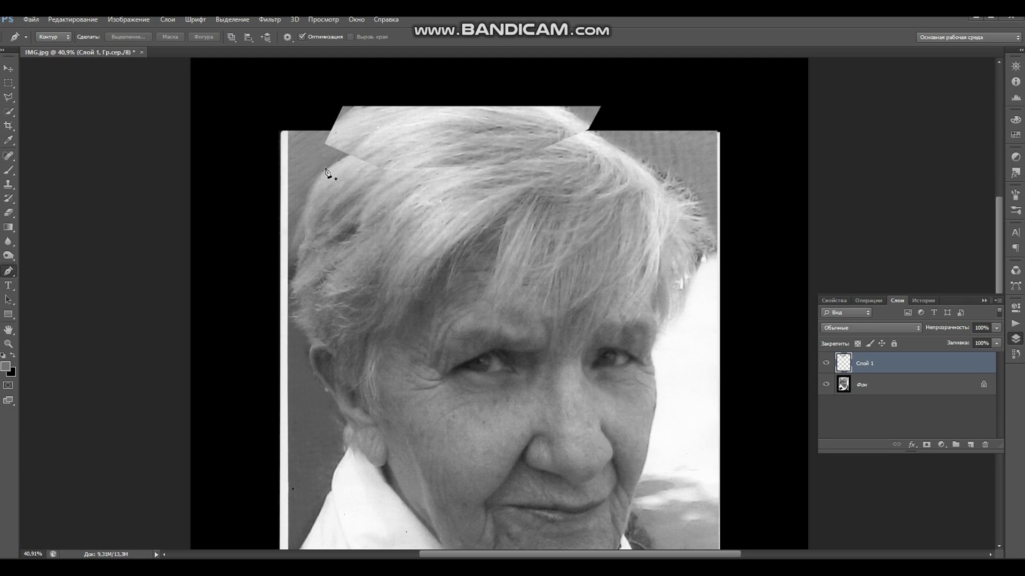
scroll(336, 173, up, 2)
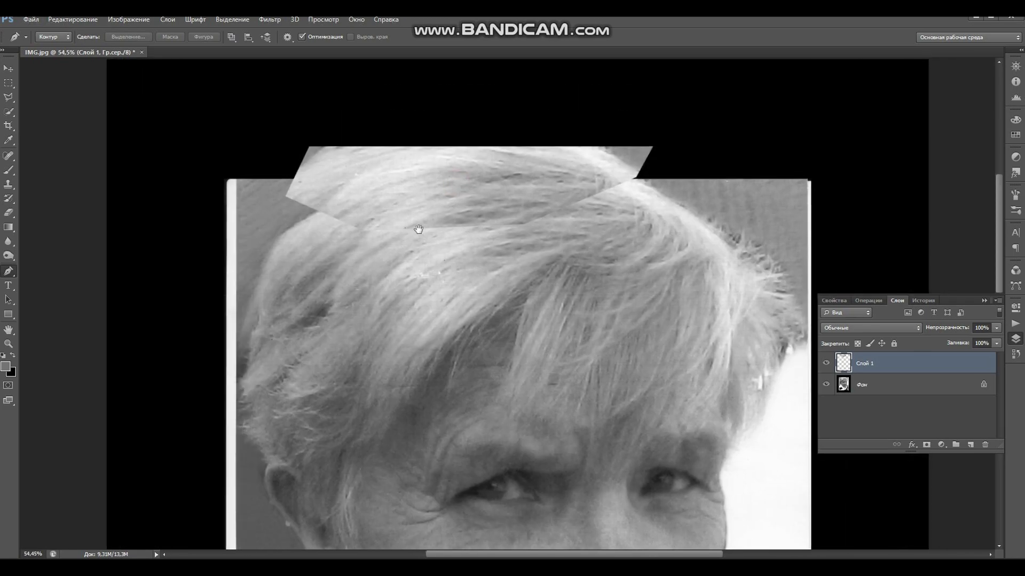
click(290, 217)
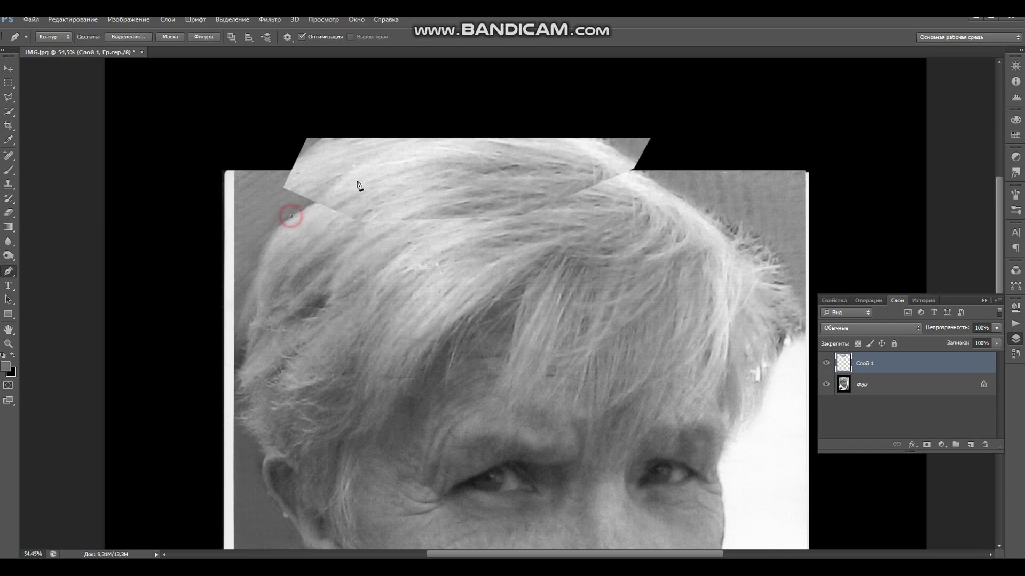
drag(474, 139, 558, 141)
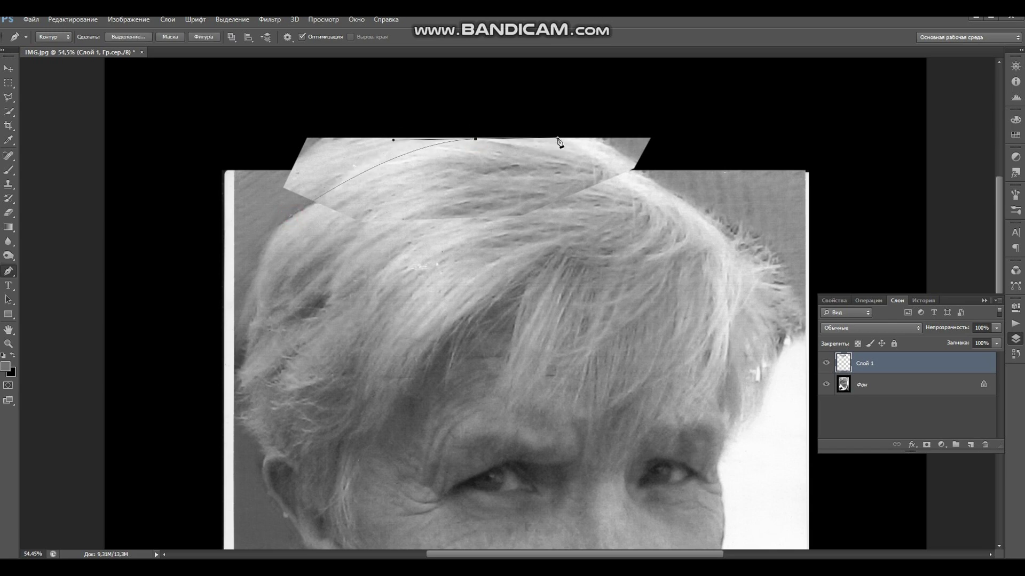
drag(326, 196, 335, 195)
ctrl+click(475, 139)
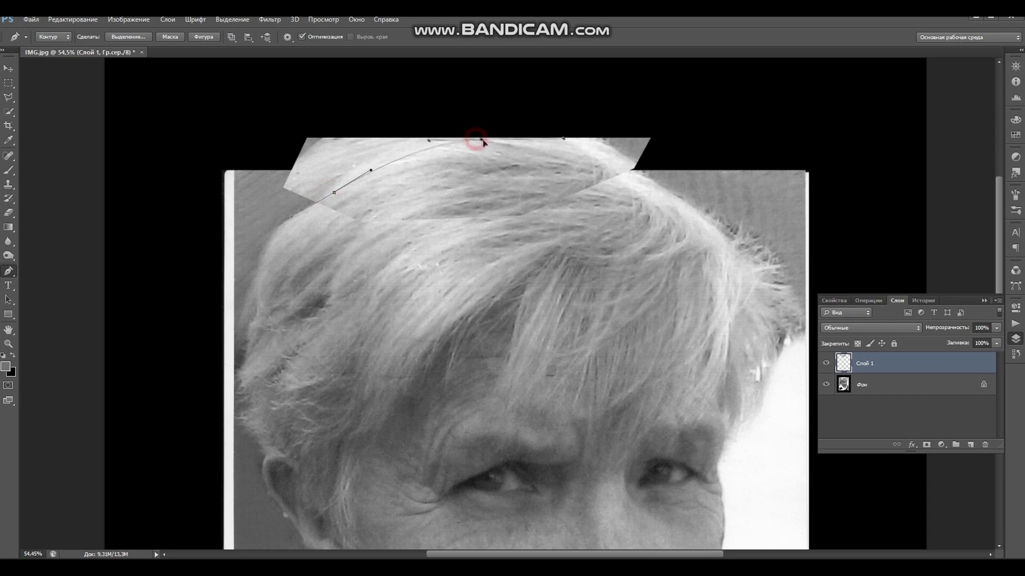
drag(421, 140, 402, 141)
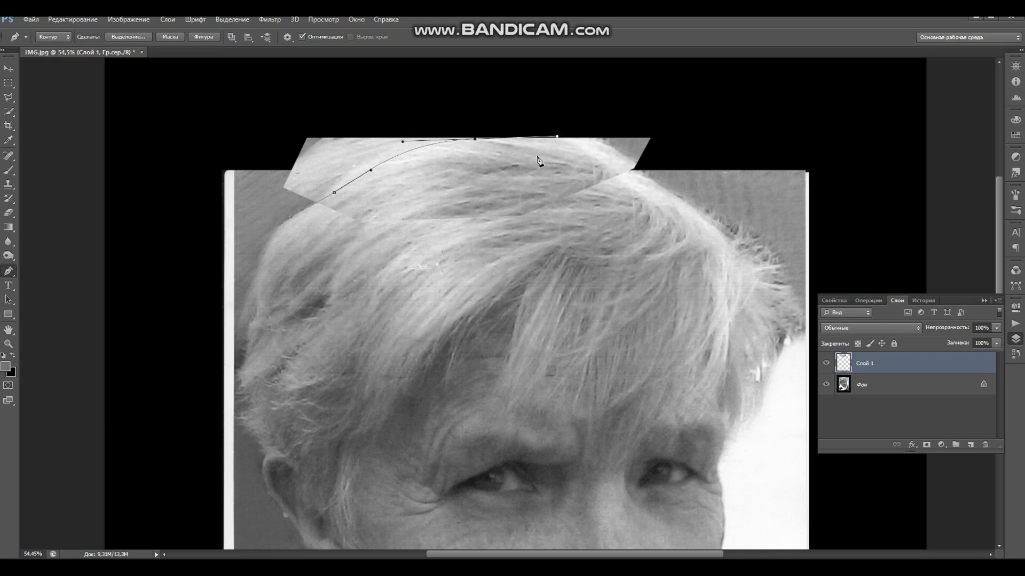
- Set Слой 1 to 57% opacity and extend the path down the right hairline
drag(996, 328, 972, 340)
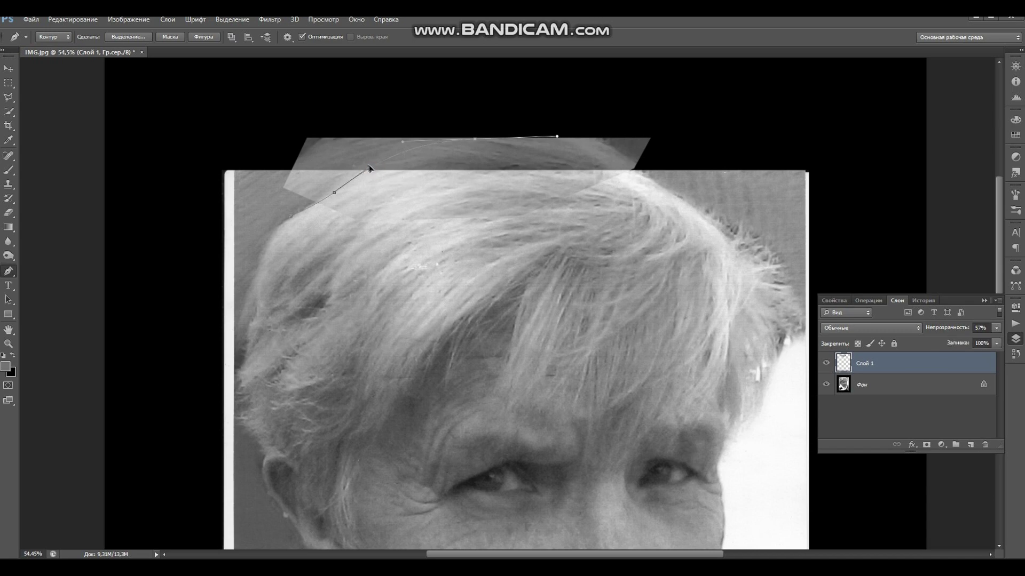
click(333, 192)
drag(410, 146, 427, 142)
drag(668, 191, 725, 233)
click(996, 328)
- Raise Слой 1 opacity to 83% and flatten the top of the curved path
drag(976, 340, 994, 344)
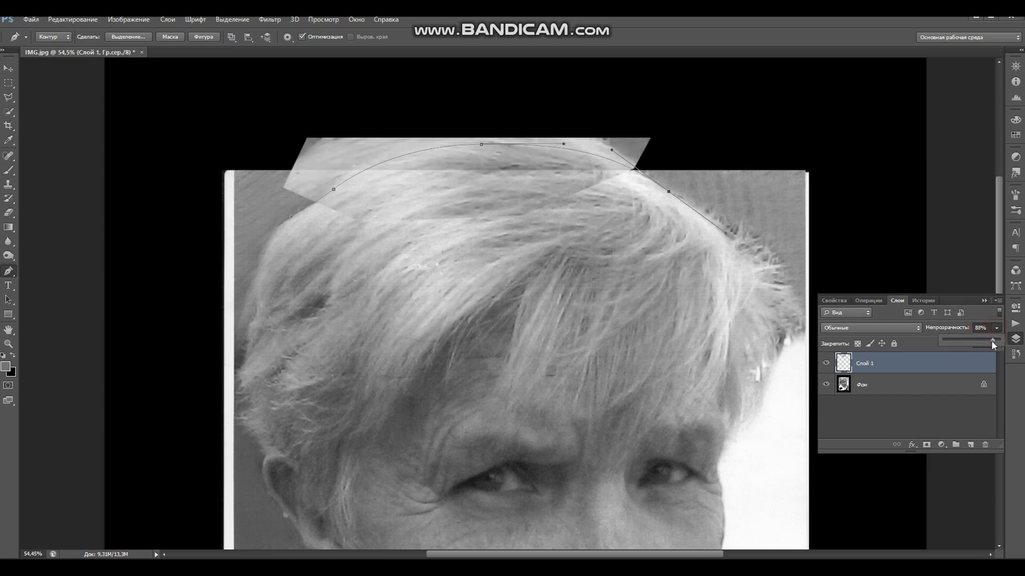
drag(483, 151, 543, 142)
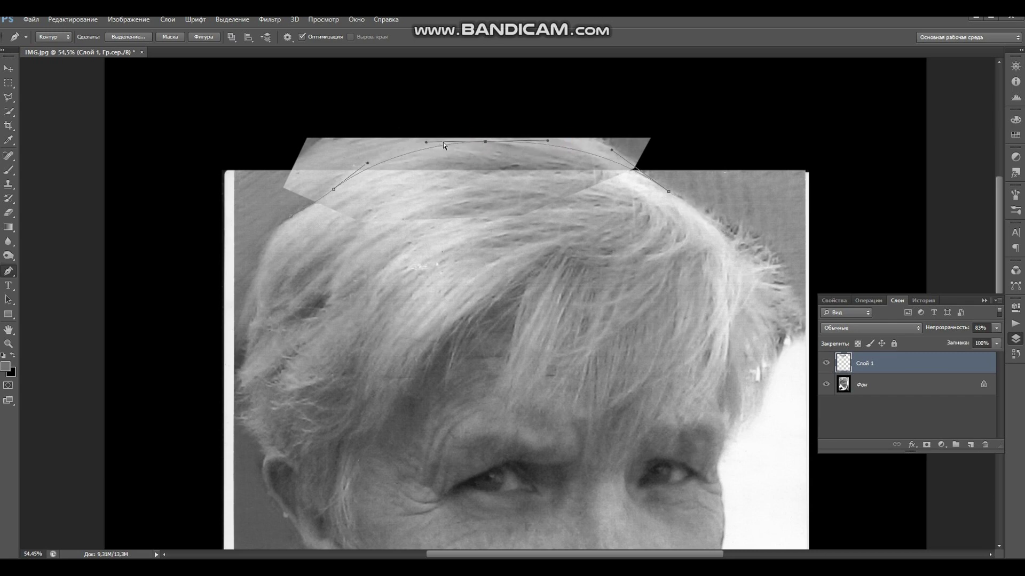
drag(486, 141, 488, 138)
click(826, 363)
click(826, 364)
- Reshape the left and right curves and close the path at its starting point
drag(345, 184, 343, 184)
drag(611, 152, 623, 156)
mouse_move(488, 141)
mouse_down()
mouse_move(503, 142)
mouse_move(494, 140)
mouse_up()
drag(378, 158, 408, 144)
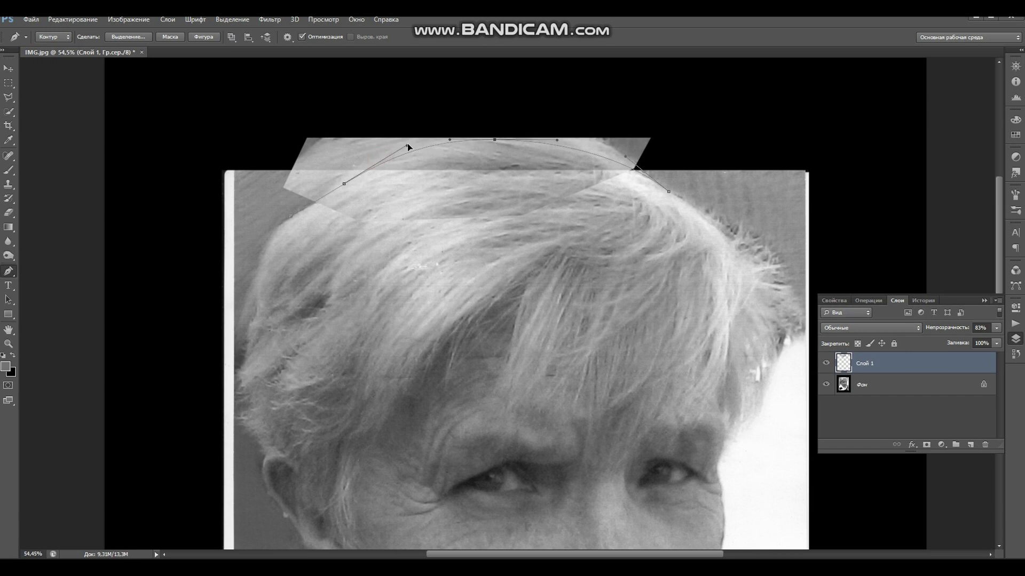
drag(495, 140, 492, 139)
drag(625, 157, 608, 152)
drag(682, 237, 674, 247)
click(332, 250)
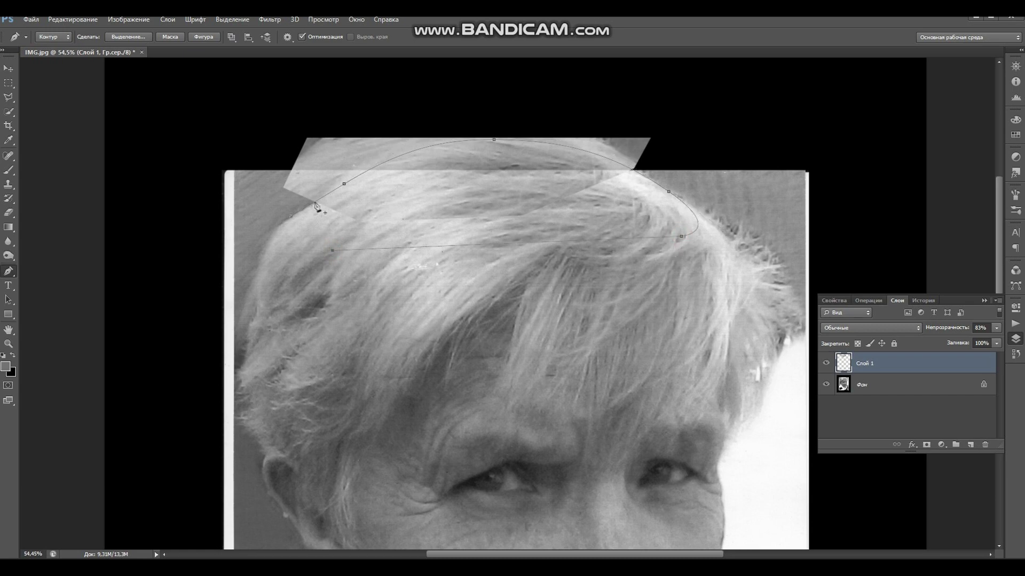
click(292, 221)
click(1016, 270)
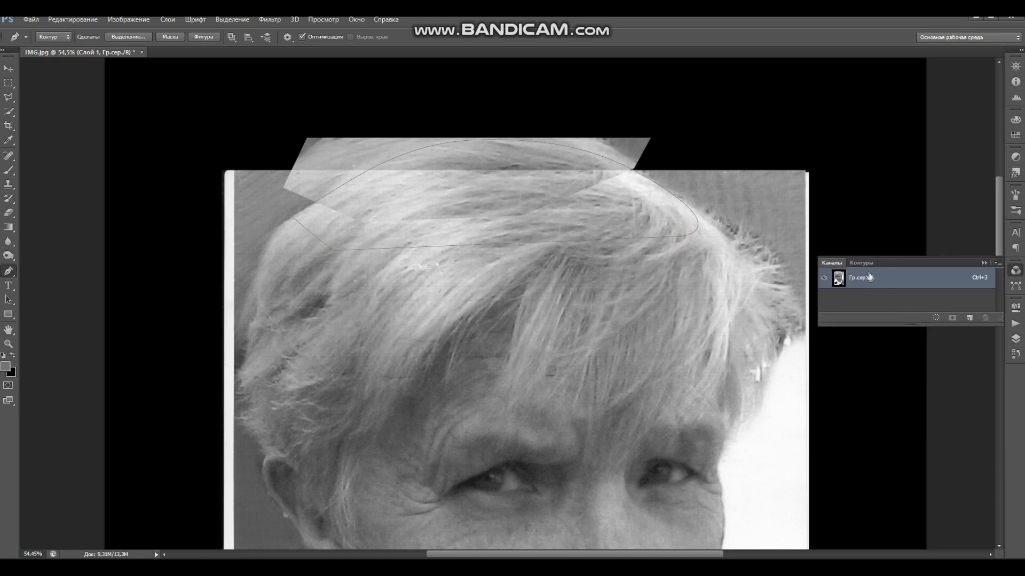
- Load the crown path as a selection and paste the hair into it on a new layer
click(860, 264)
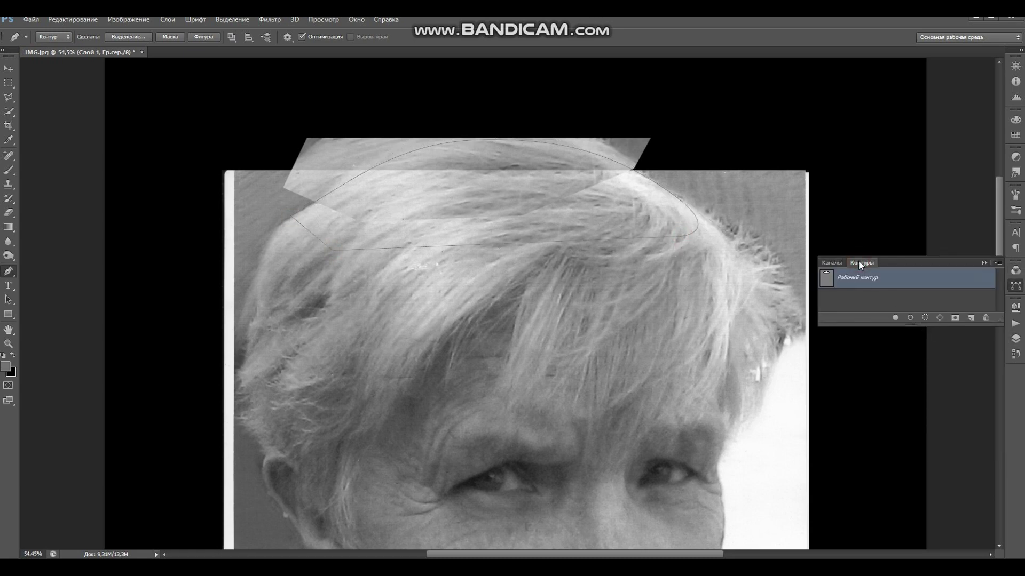
click(924, 316)
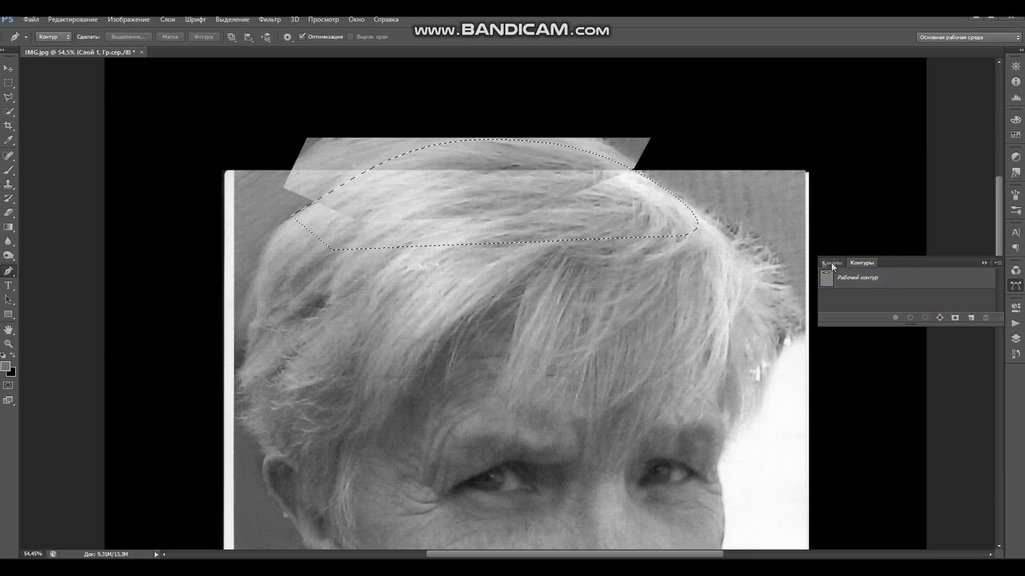
click(1016, 339)
key(ctrl+c)
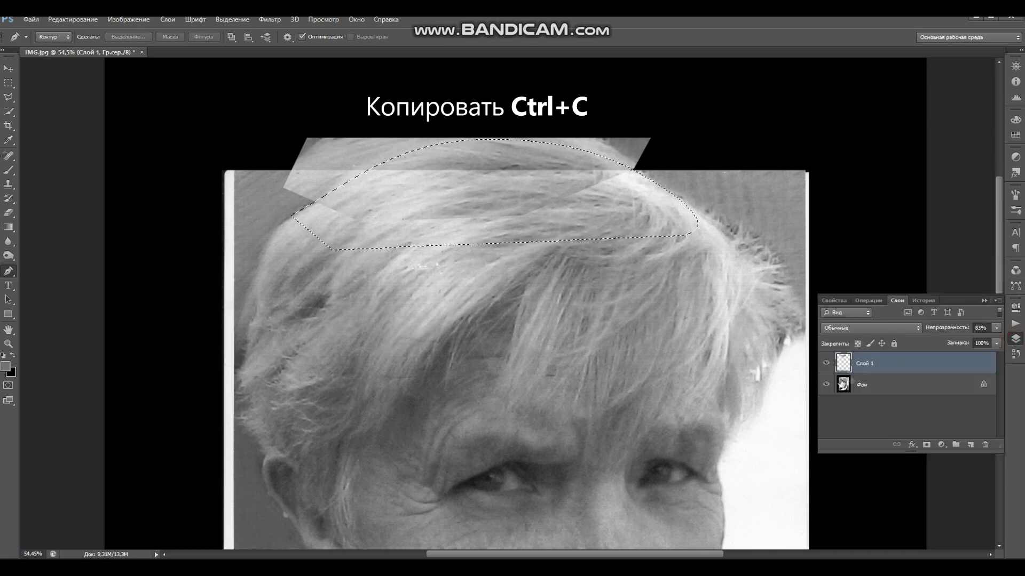
click(826, 364)
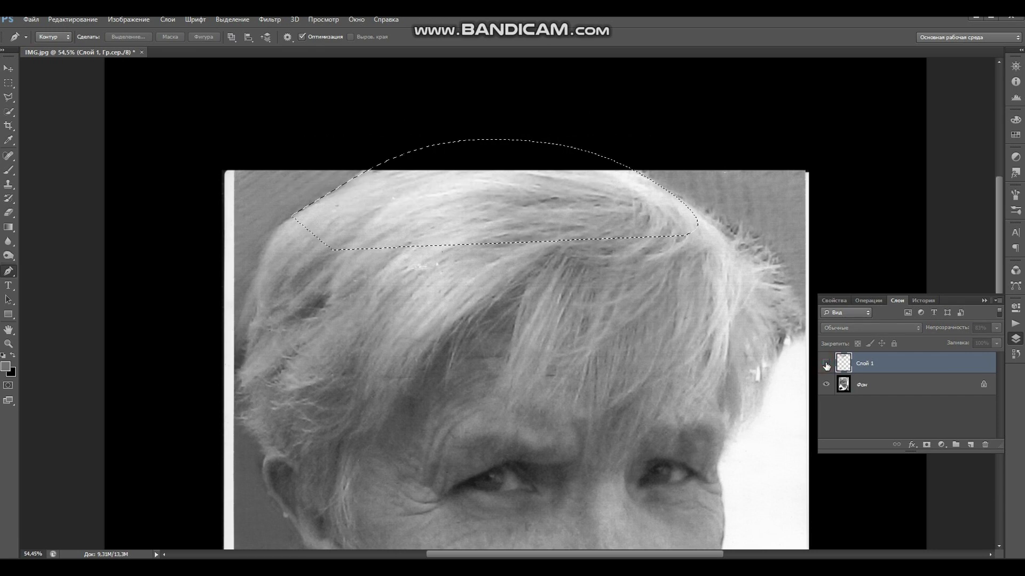
click(54, 22)
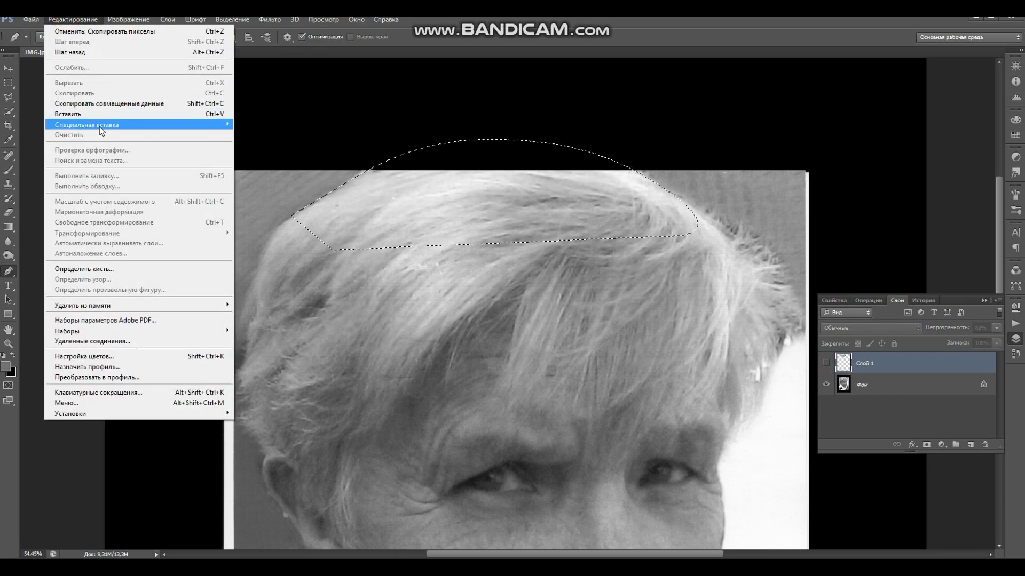
mouse_move(99, 126)
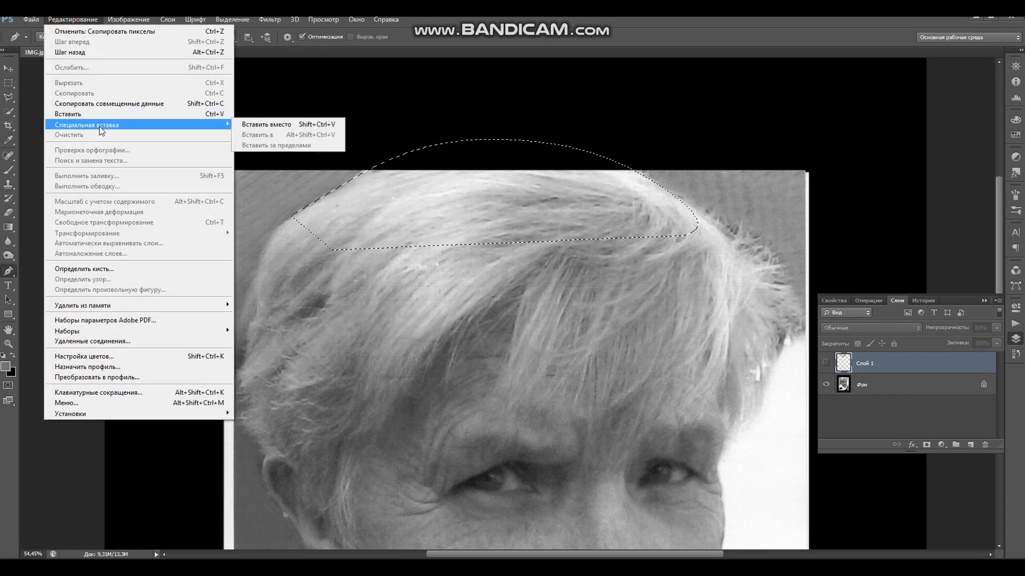
click(249, 127)
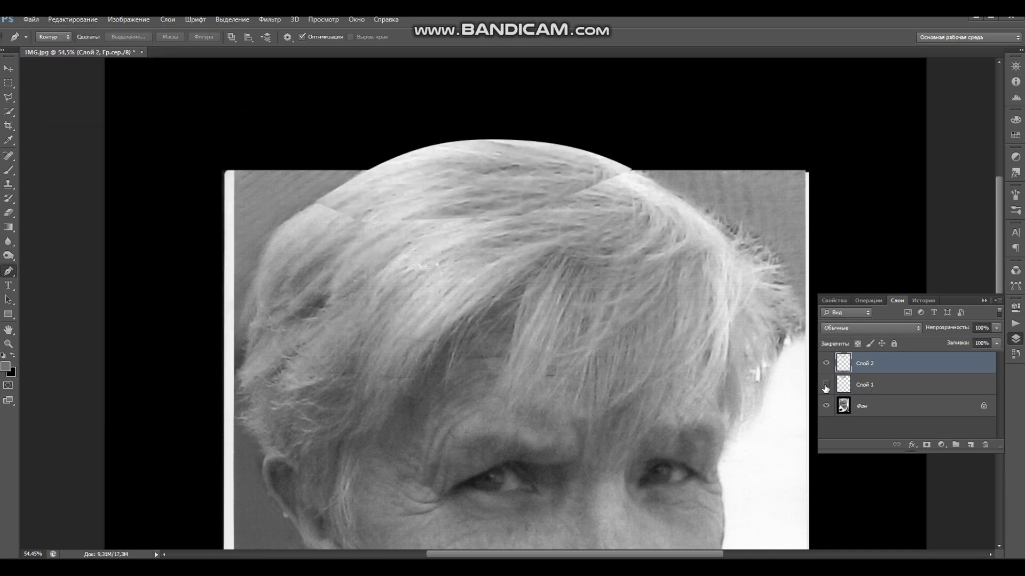
- Delete the old hair patch layer Слой 1, confirming with Да
click(873, 385)
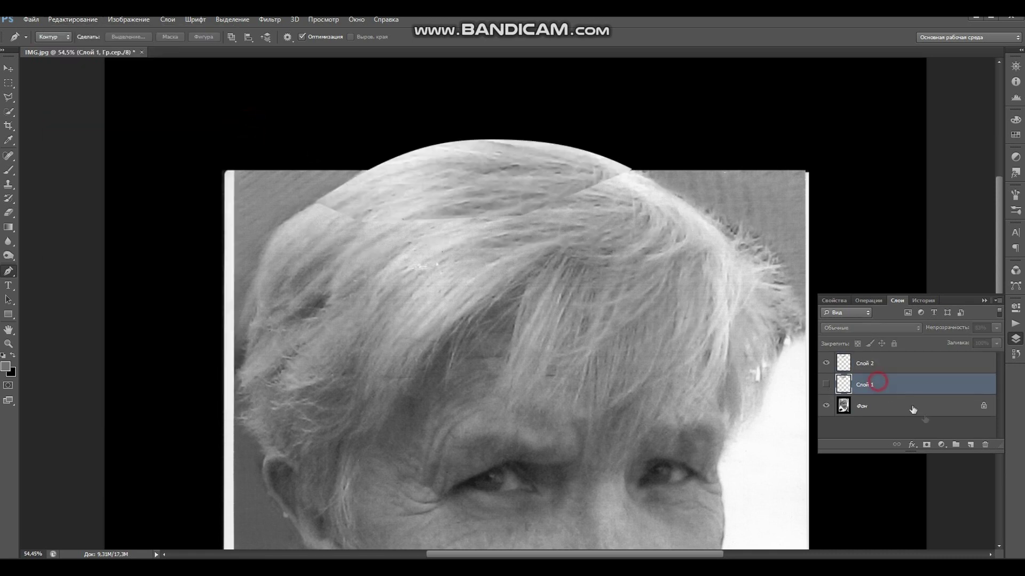
click(985, 444)
click(465, 221)
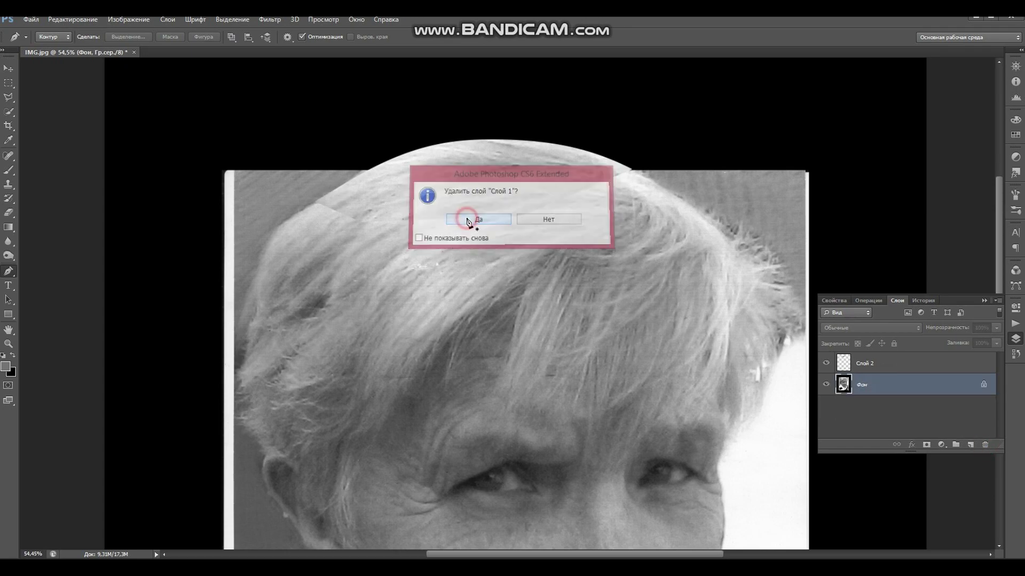
scroll(476, 216, down, 5)
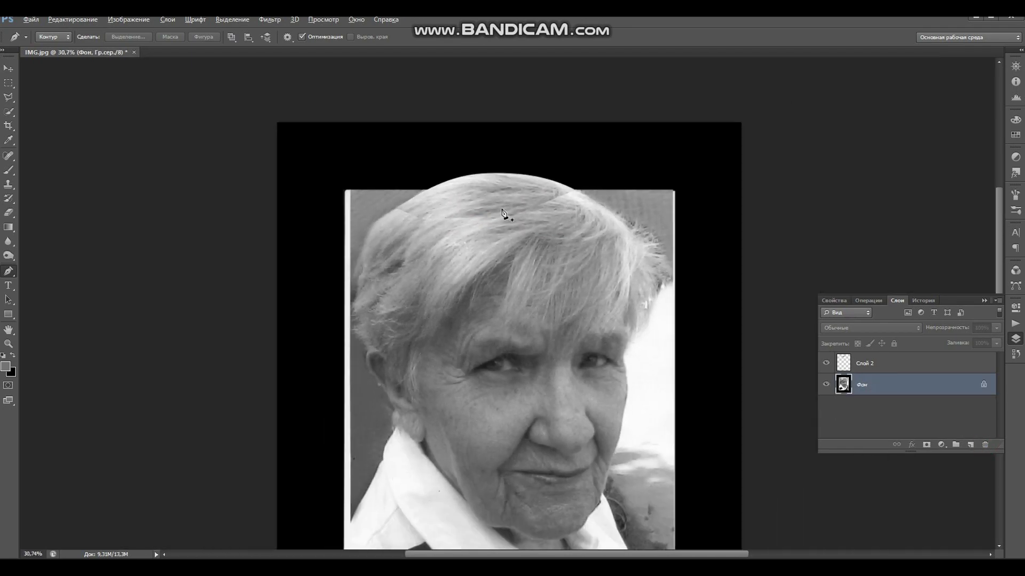
scroll(510, 216, up, 5)
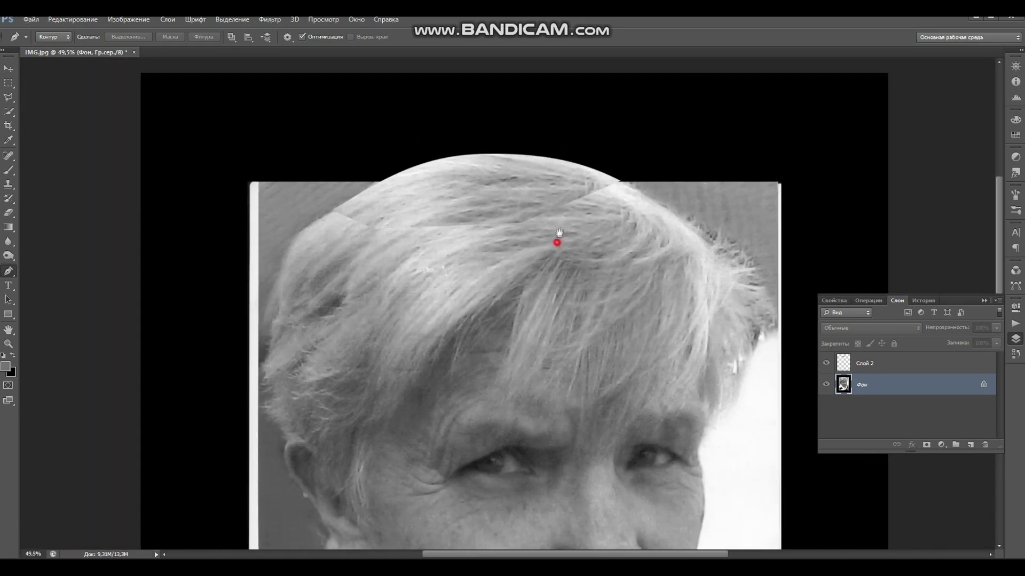
- Set up the Eraser with a soft 298 px brush at 0% hardness and 65% flow
key(space)
drag(557, 235, 561, 229)
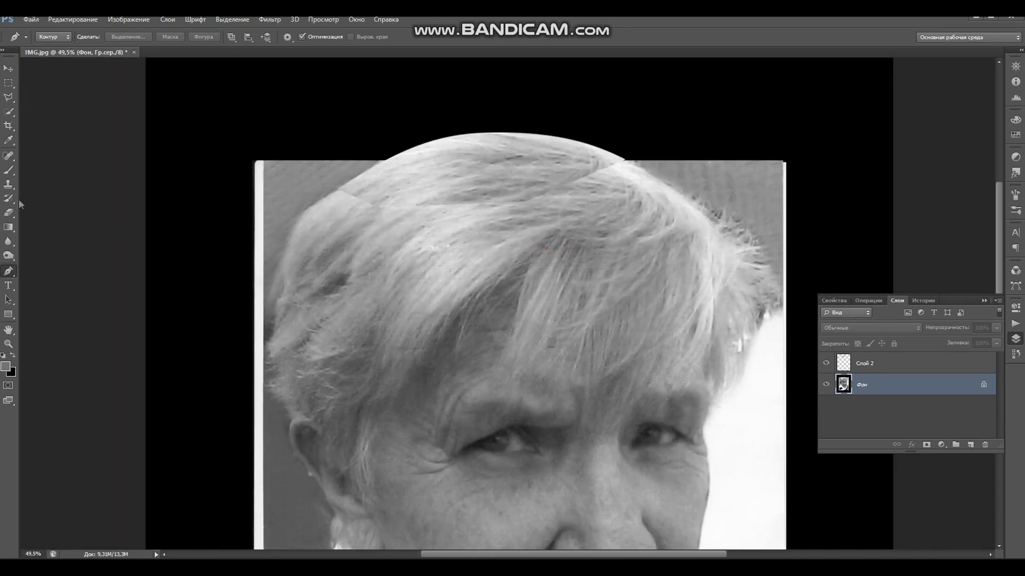
click(9, 211)
right_click(465, 217)
click(533, 242)
drag(520, 269, 444, 266)
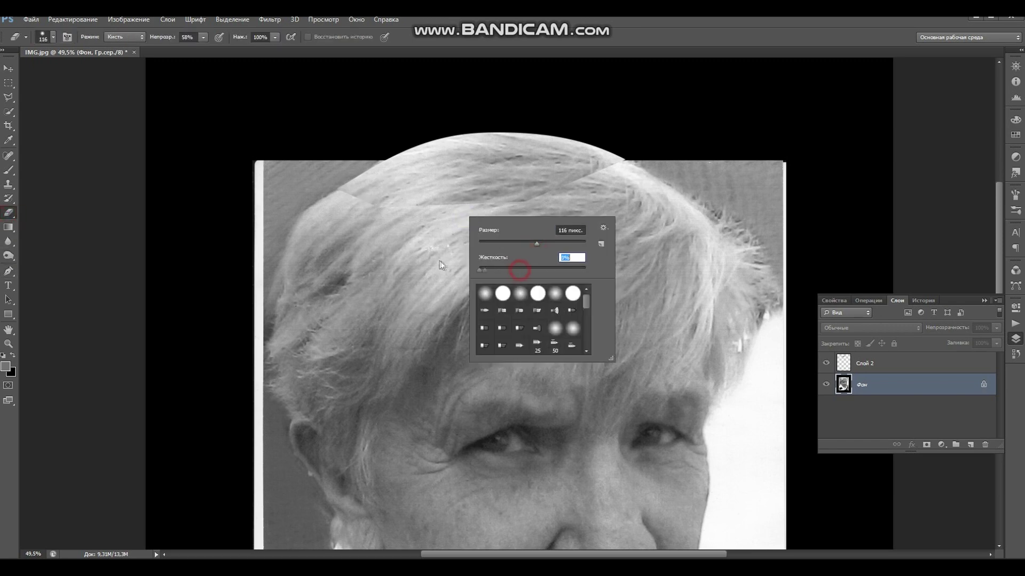
click(485, 293)
drag(555, 248, 564, 242)
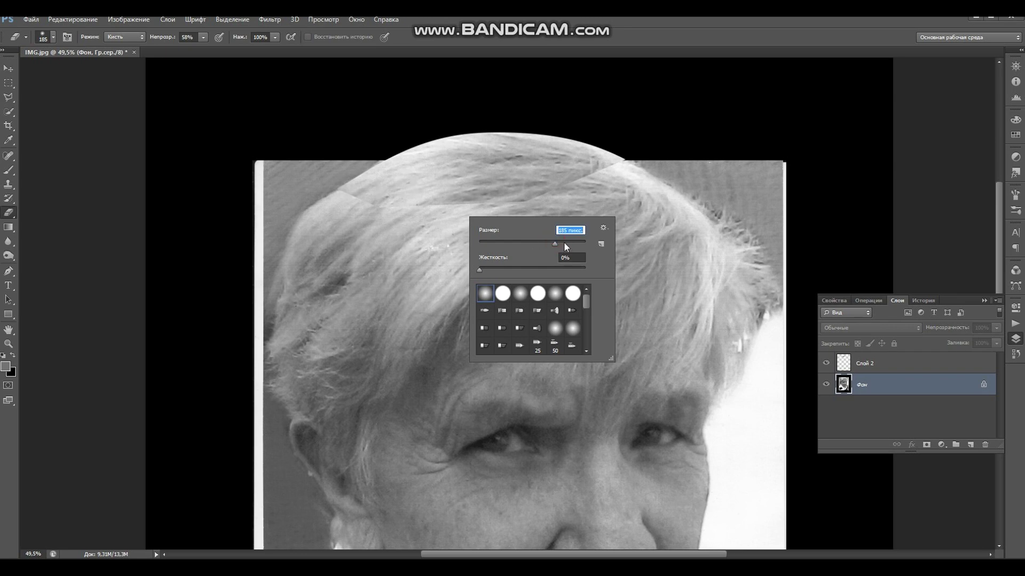
click(276, 36)
click(252, 50)
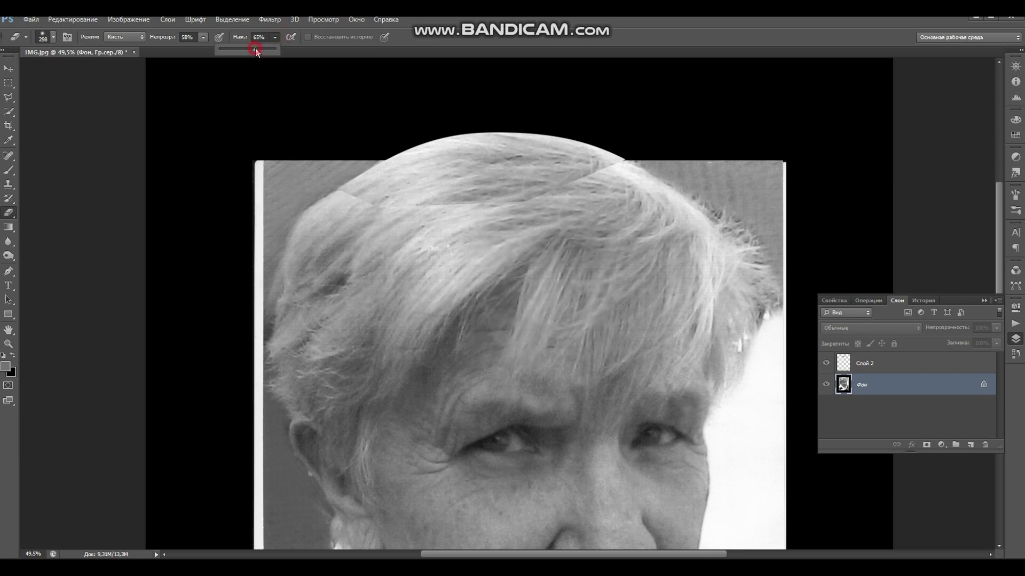
- Undo a stray erase, then dab away the patch seams across the upper hair on Слой 2
click(333, 214)
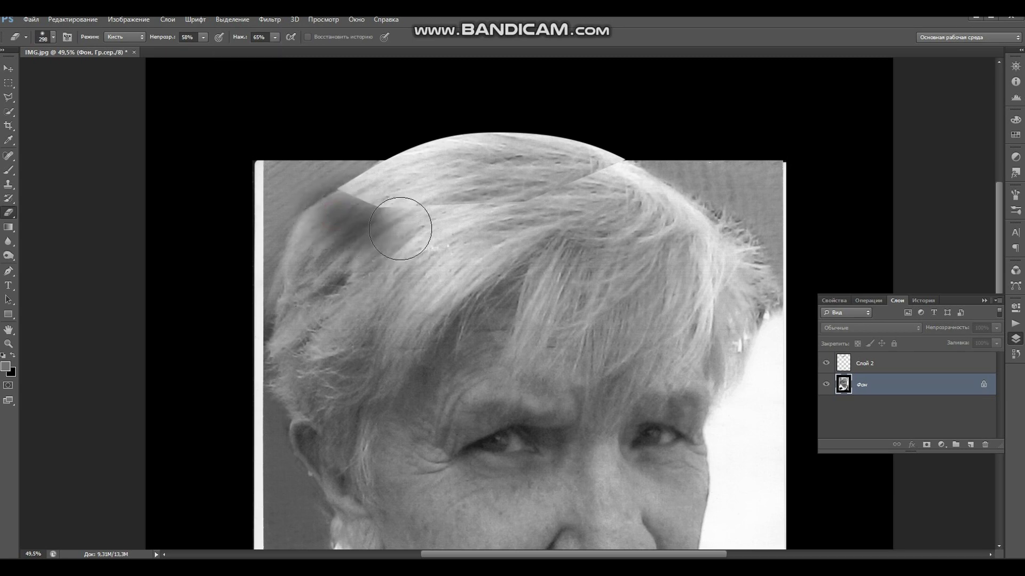
key(ctrl+z)
click(849, 365)
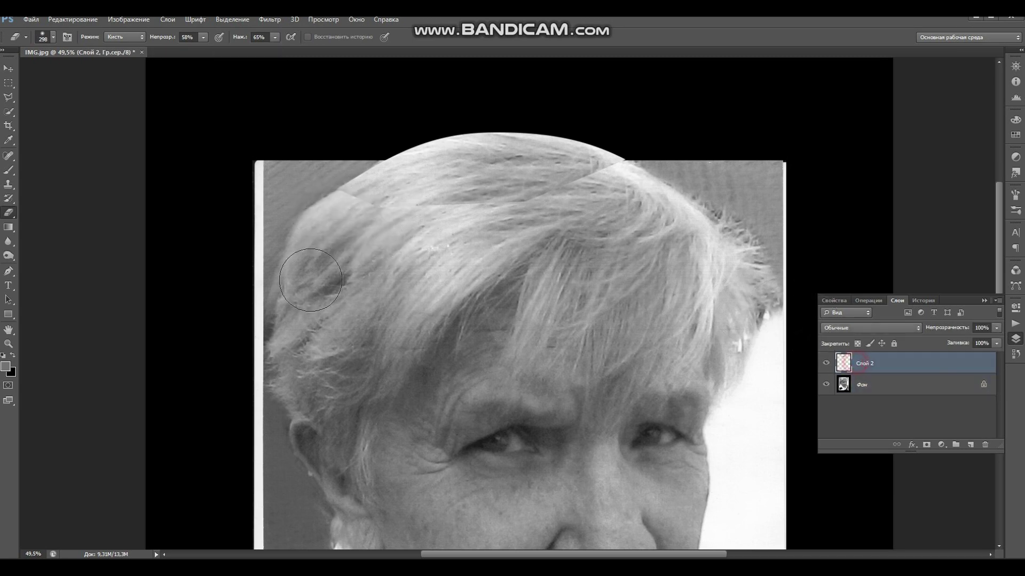
click(333, 212)
click(328, 197)
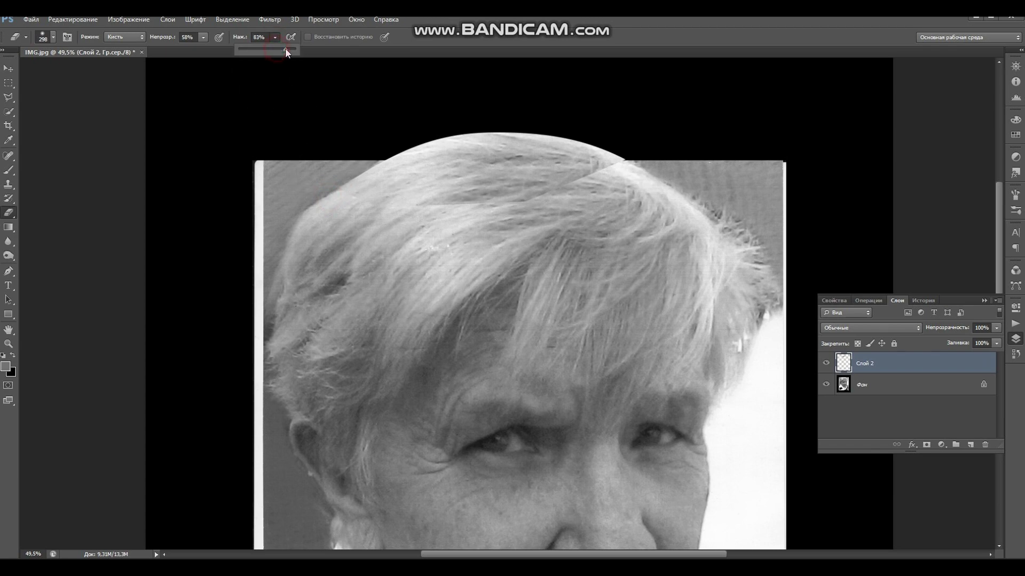
click(339, 208)
click(330, 198)
click(421, 219)
click(449, 222)
click(441, 209)
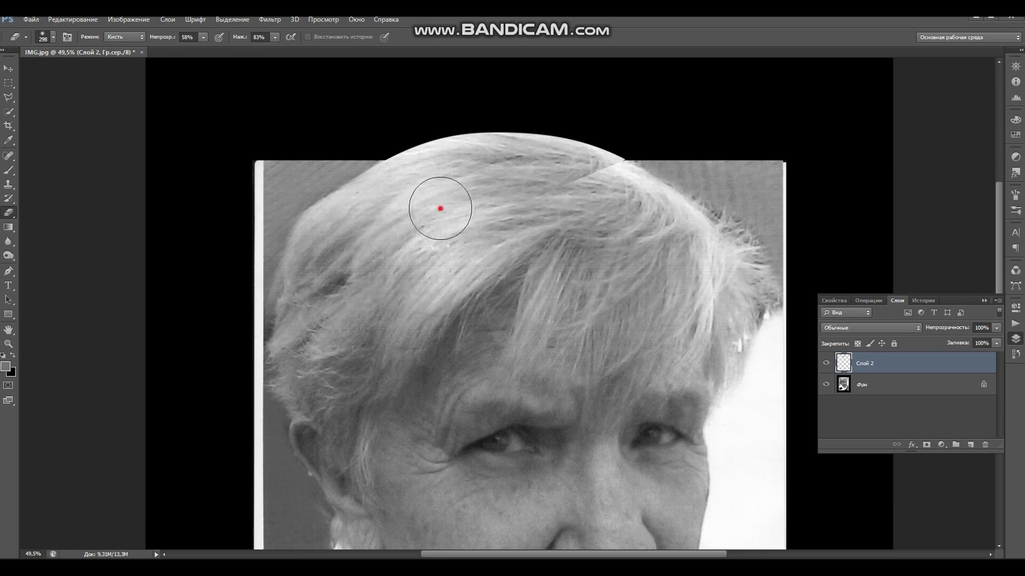
click(431, 223)
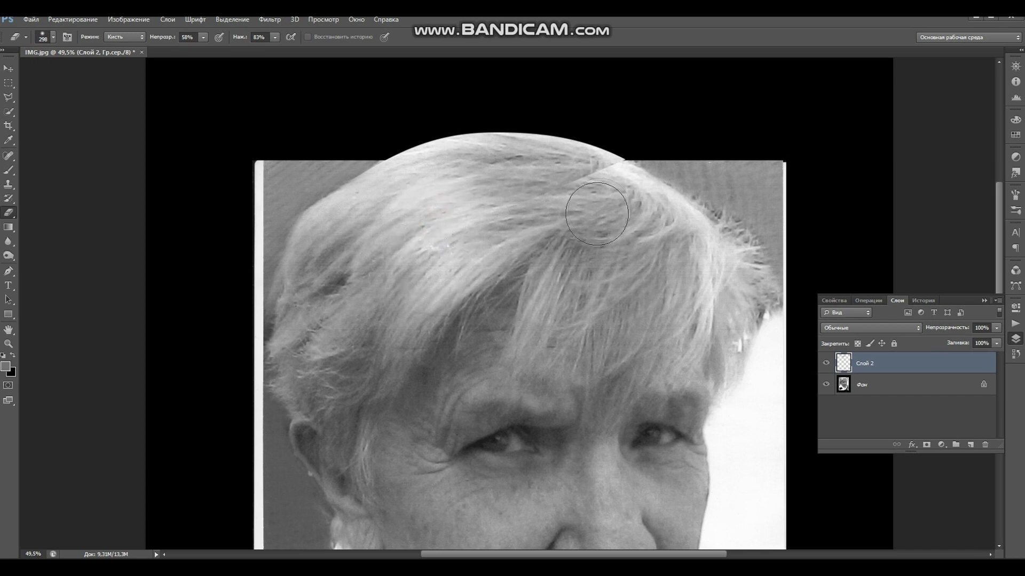
- Choose the Dodge tool with a 176 px soft brush
click(9, 256)
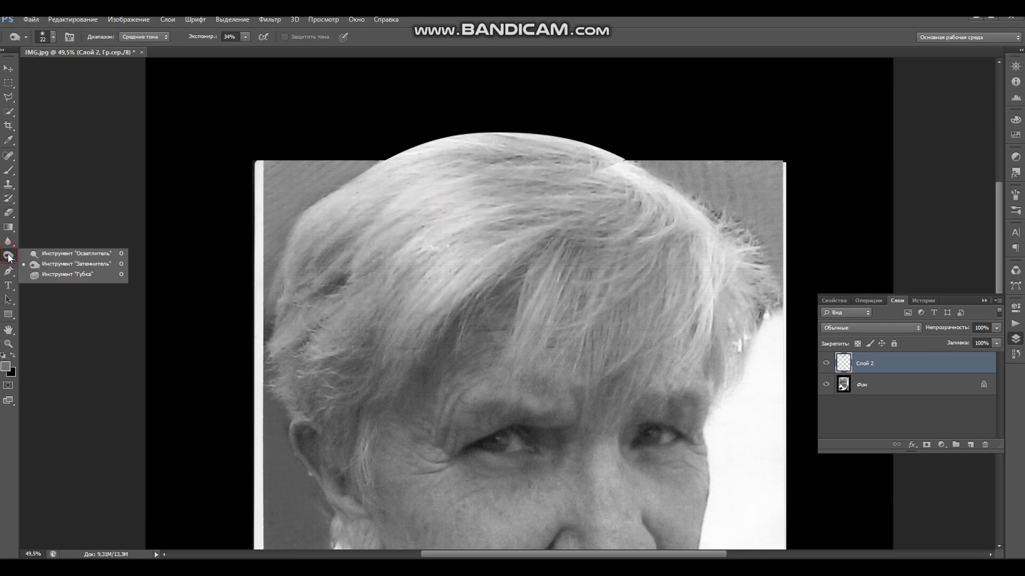
click(33, 254)
right_click(611, 177)
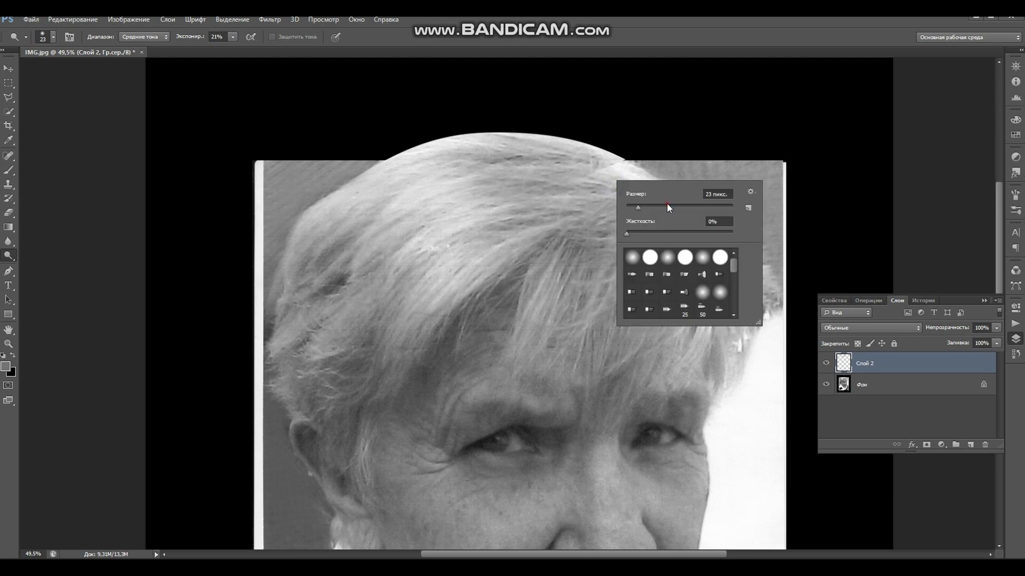
click(667, 206)
click(686, 206)
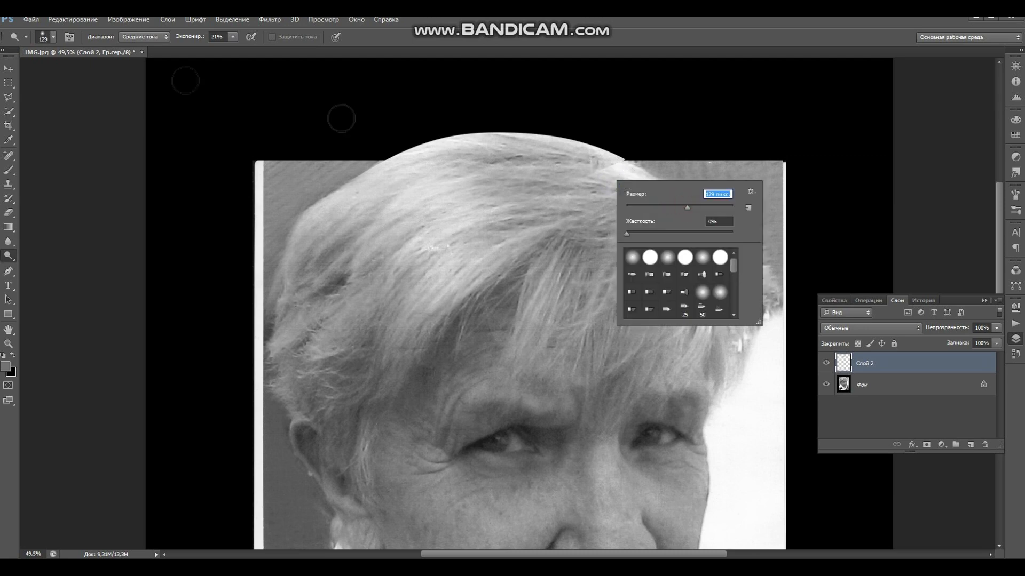
click(699, 207)
- Lighten the hair along the top hairline with several dodge dabs
click(612, 169)
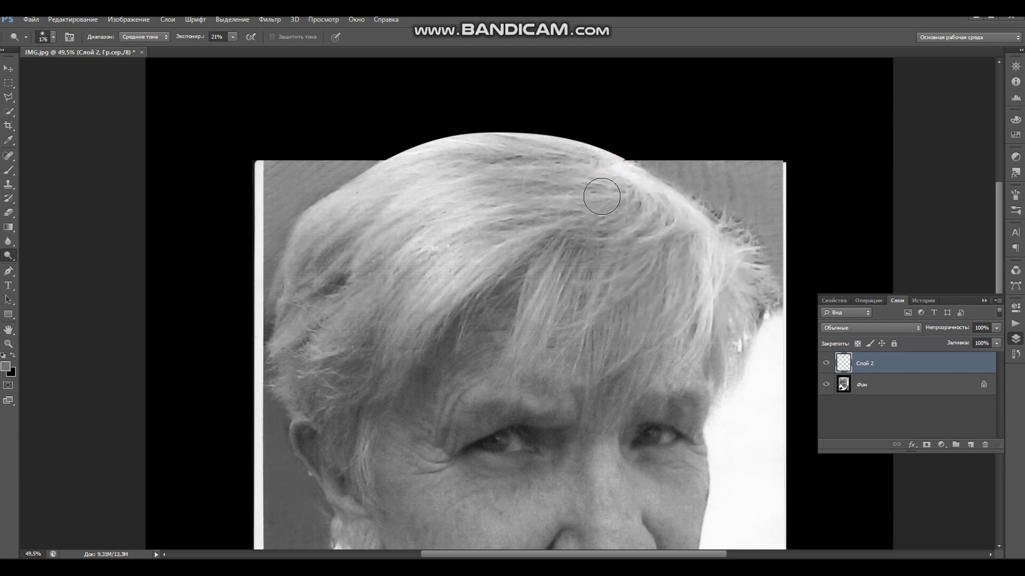
click(610, 165)
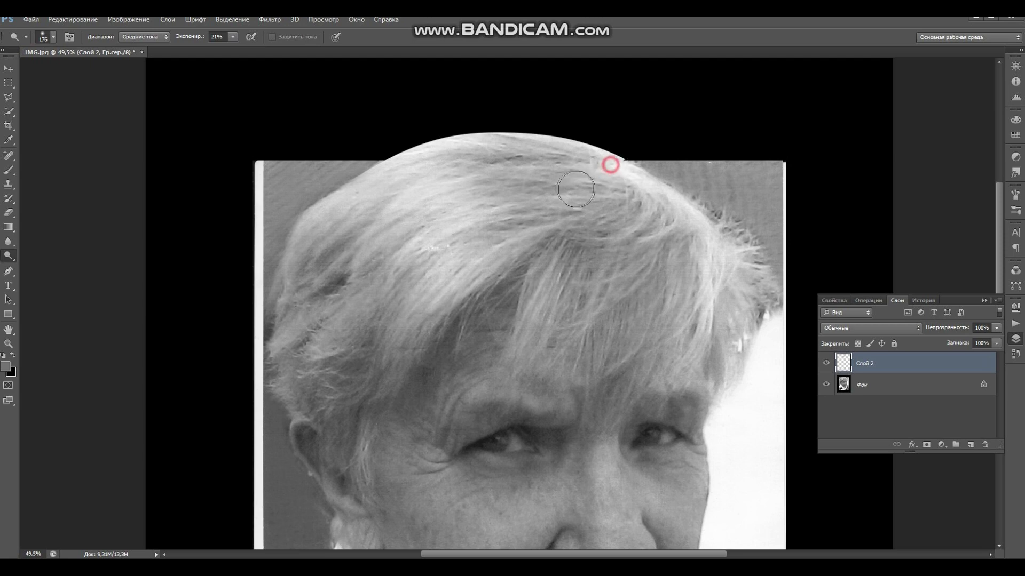
click(607, 162)
click(590, 167)
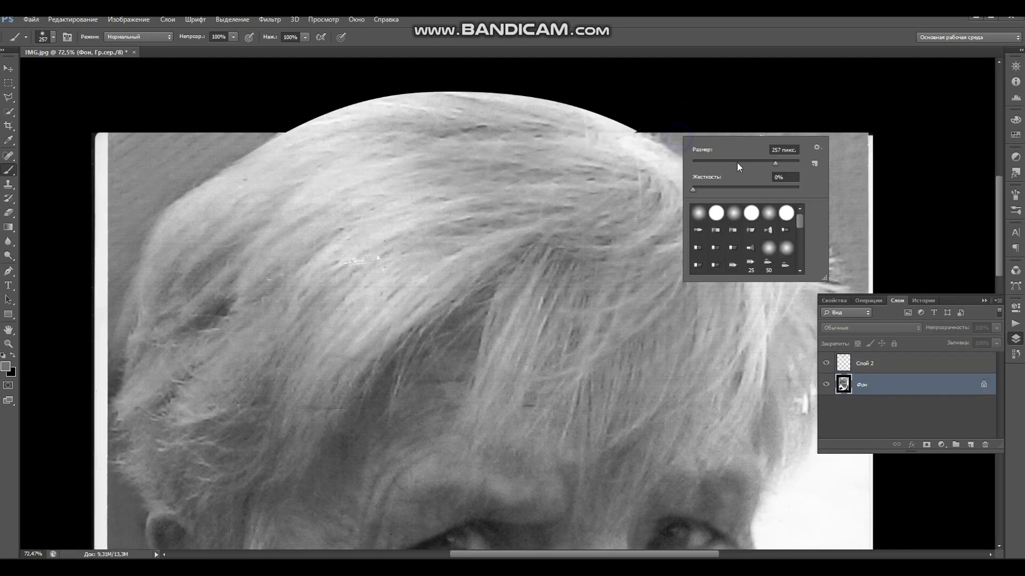
click(737, 162)
- Paint white dabs along the hairline edge with the 85 px brush
click(632, 137)
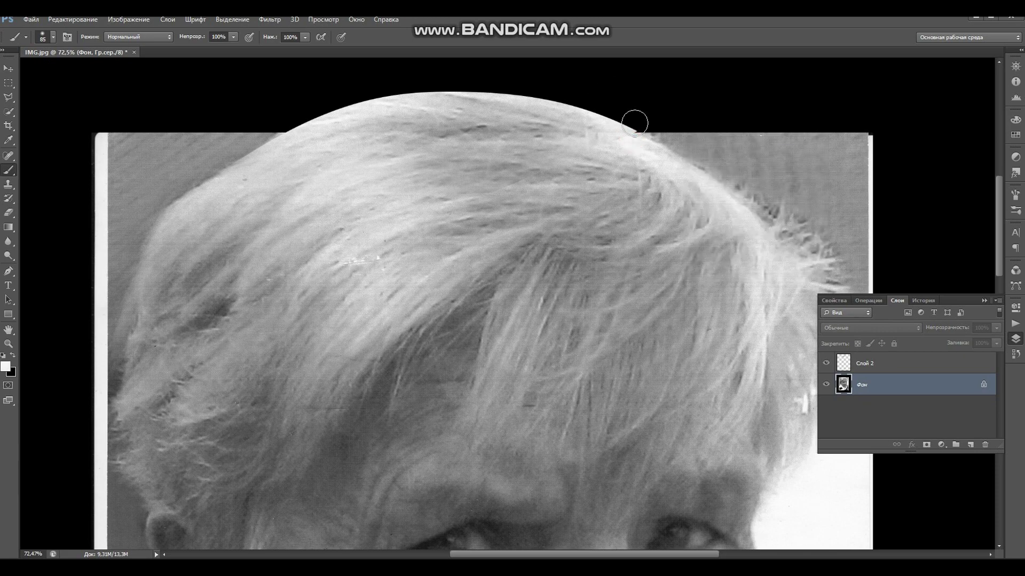
click(632, 120)
click(645, 130)
scroll(645, 130, down, 2)
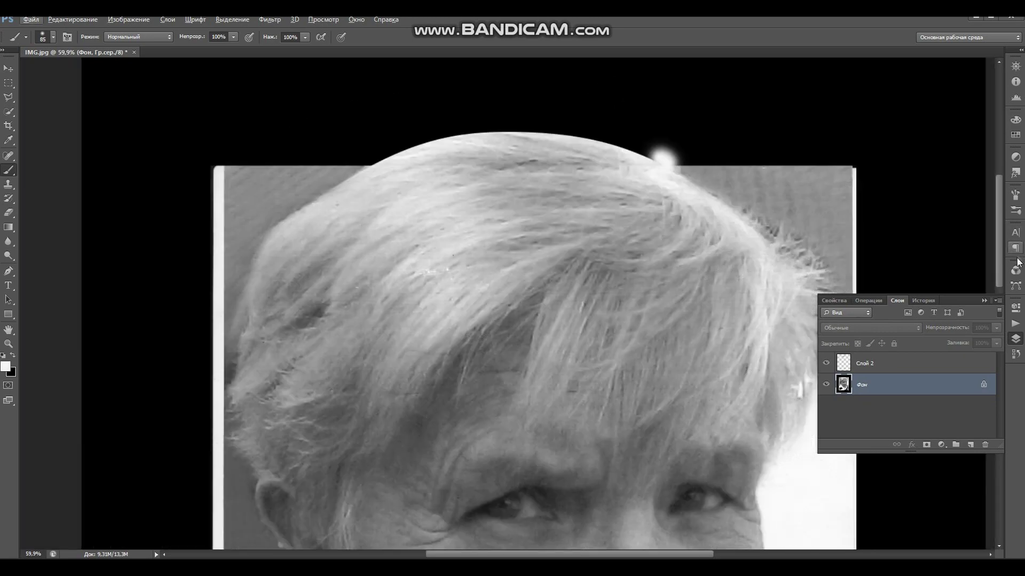
- Load the work path Рабочий контур as a selection around the hair top
click(1016, 271)
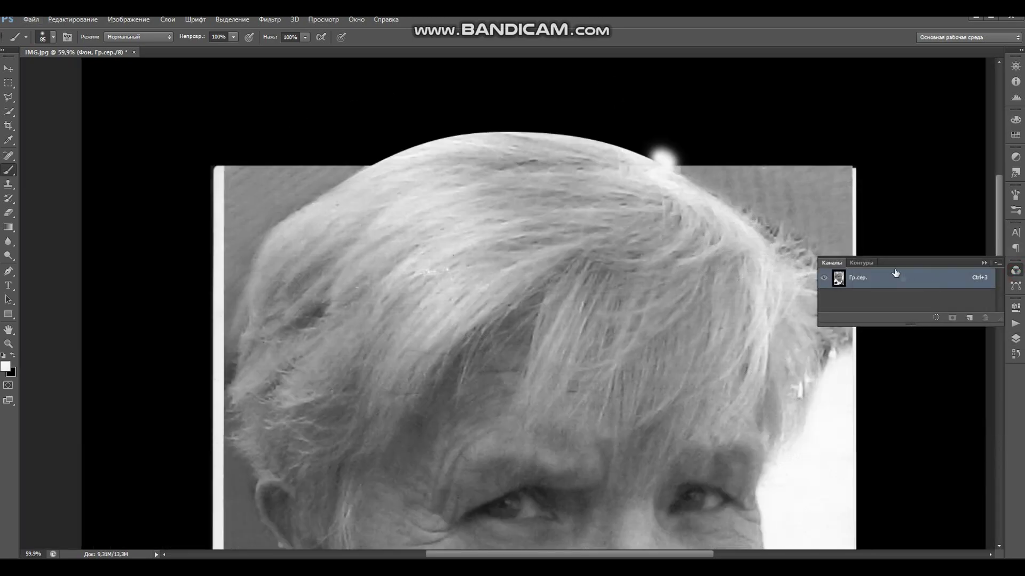
click(862, 262)
click(847, 276)
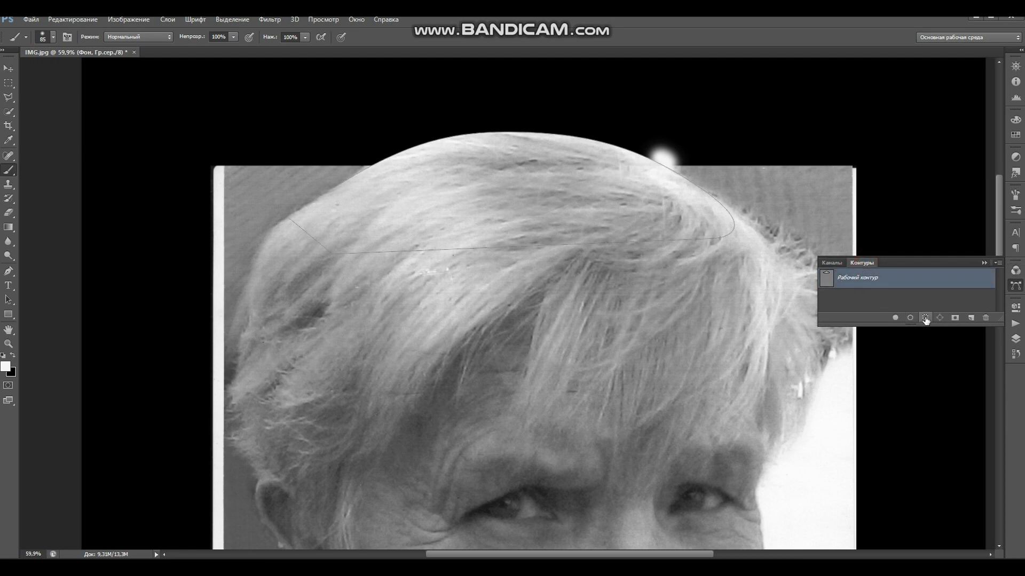
click(925, 317)
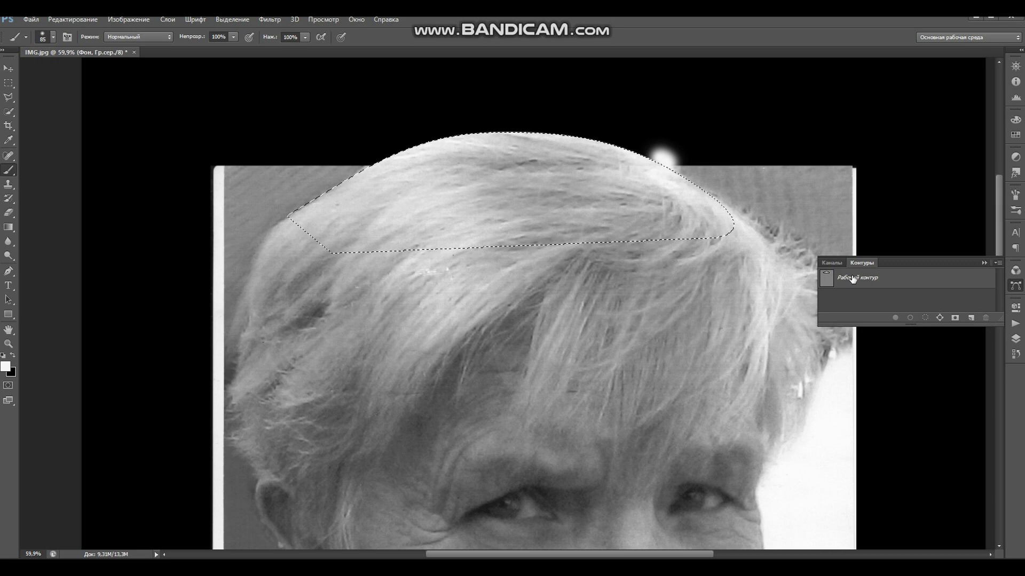
click(984, 263)
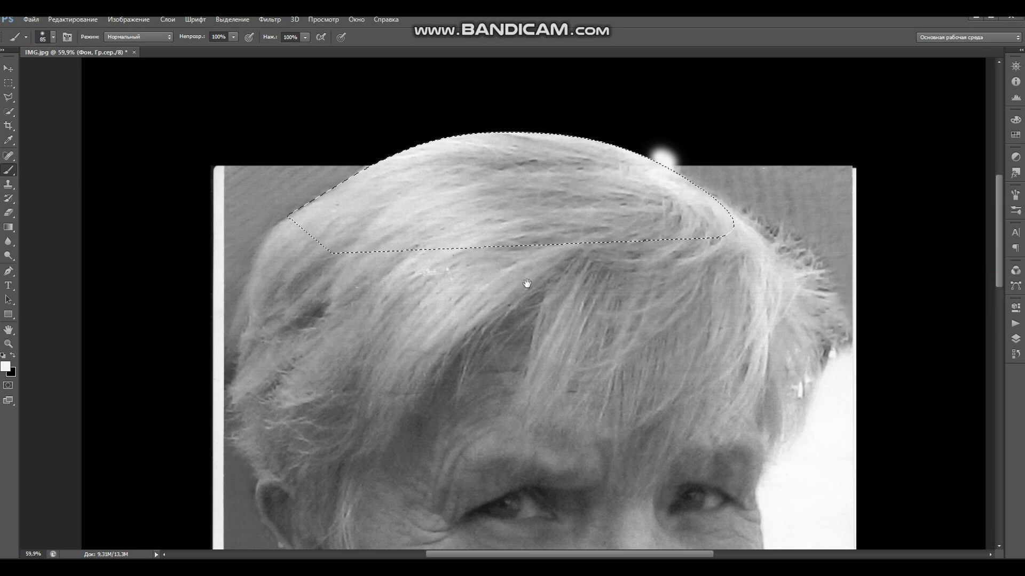
drag(526, 279, 549, 217)
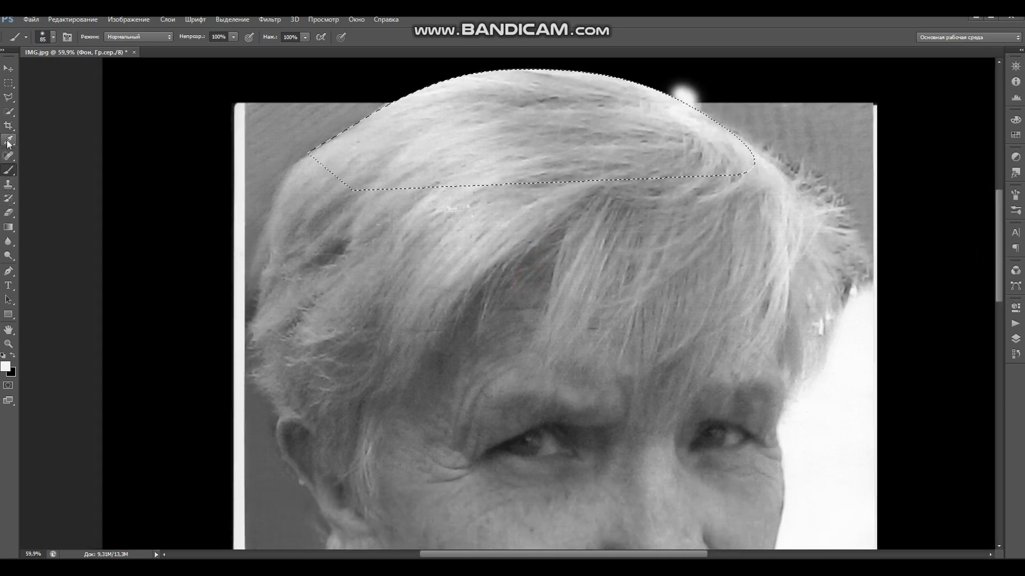
- Add to the selection down the left hair, earlobe, collar, bottom and right edge
click(8, 98)
drag(312, 175, 359, 191)
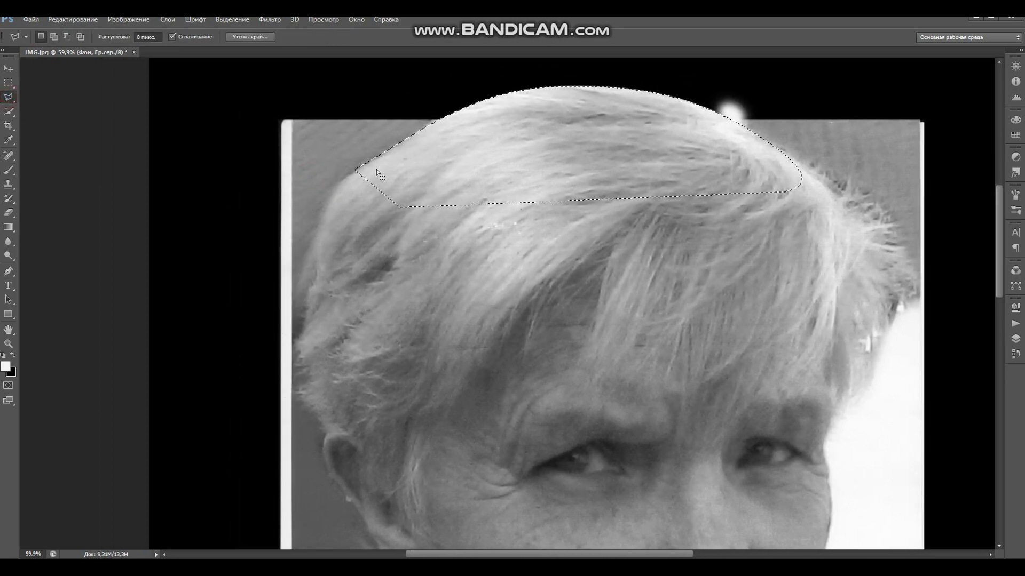
key(shift)
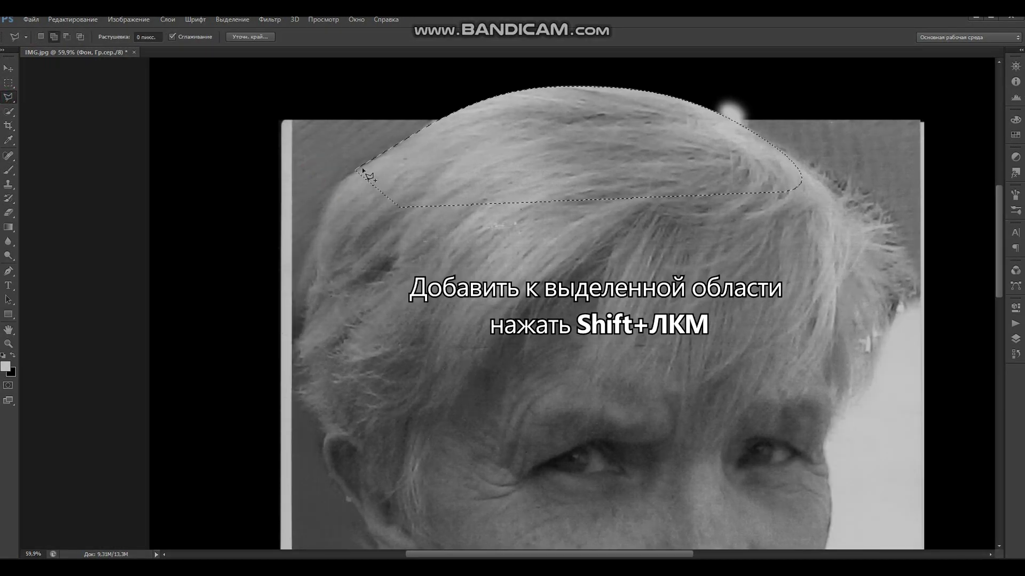
mouse_move(340, 180)
mouse_down()
mouse_move(306, 254)
mouse_move(294, 370)
mouse_move(303, 419)
mouse_move(319, 426)
mouse_move(364, 234)
mouse_move(406, 253)
mouse_up()
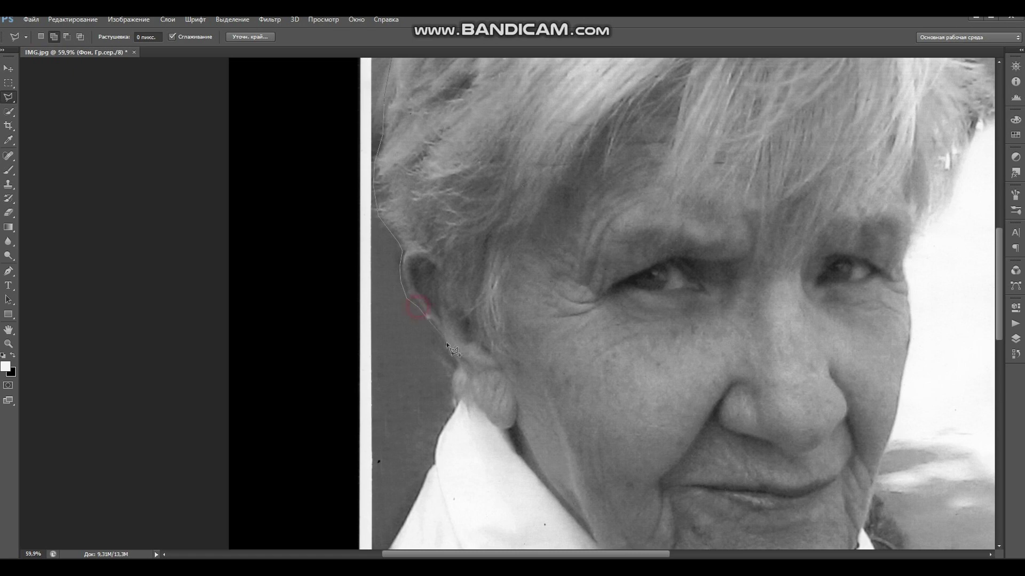
mouse_move(451, 407)
mouse_down()
mouse_move(439, 433)
mouse_move(459, 298)
mouse_move(430, 375)
mouse_up()
mouse_move(416, 415)
mouse_down()
mouse_move(332, 294)
mouse_move(318, 322)
mouse_up()
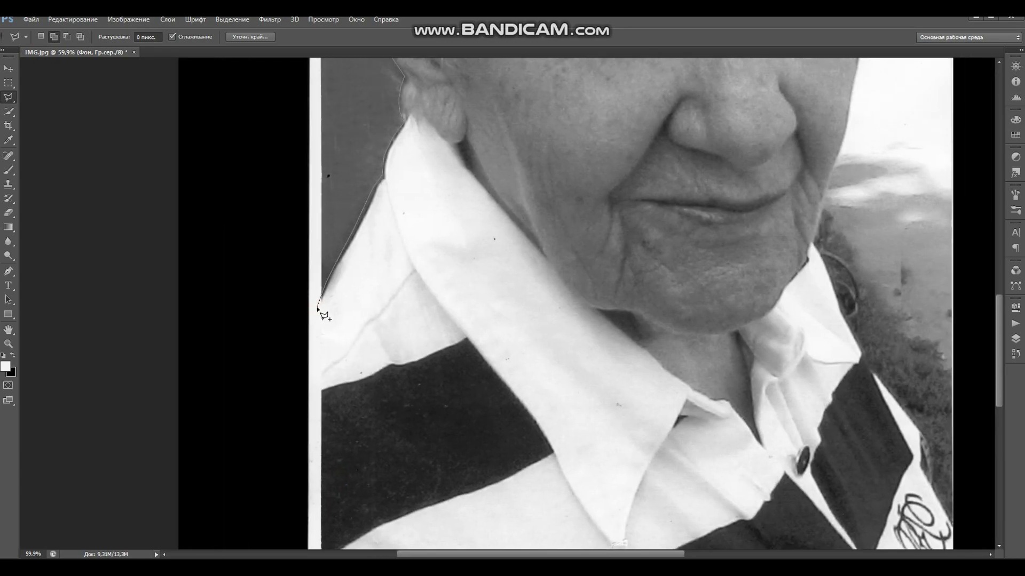
mouse_move(309, 335)
mouse_down()
mouse_move(251, 393)
mouse_move(194, 302)
mouse_move(293, 463)
mouse_move(939, 394)
mouse_up()
drag(905, 328, 613, 311)
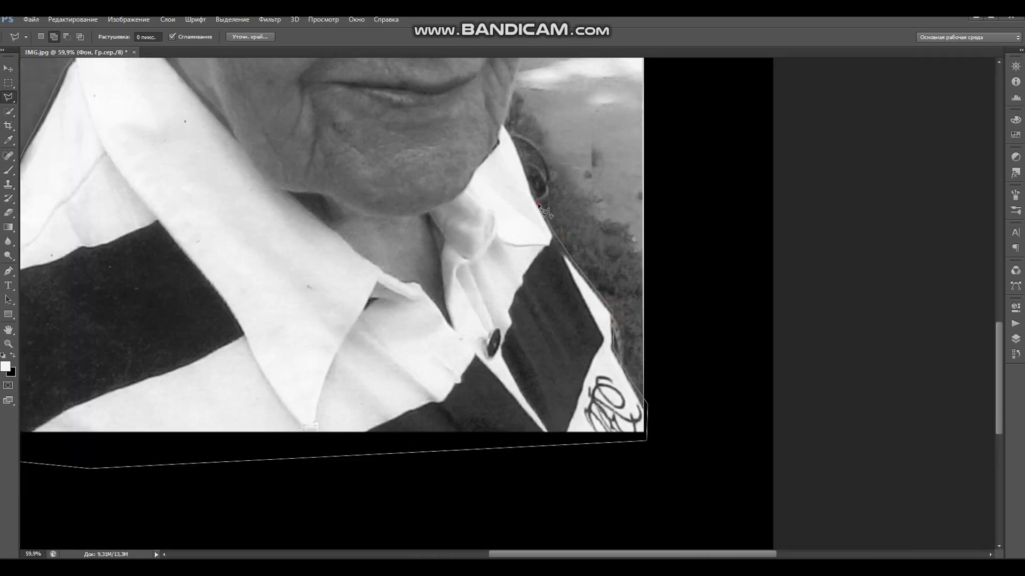
- Trace the selection up around the hair and close it around head and shoulders
drag(510, 131, 525, 323)
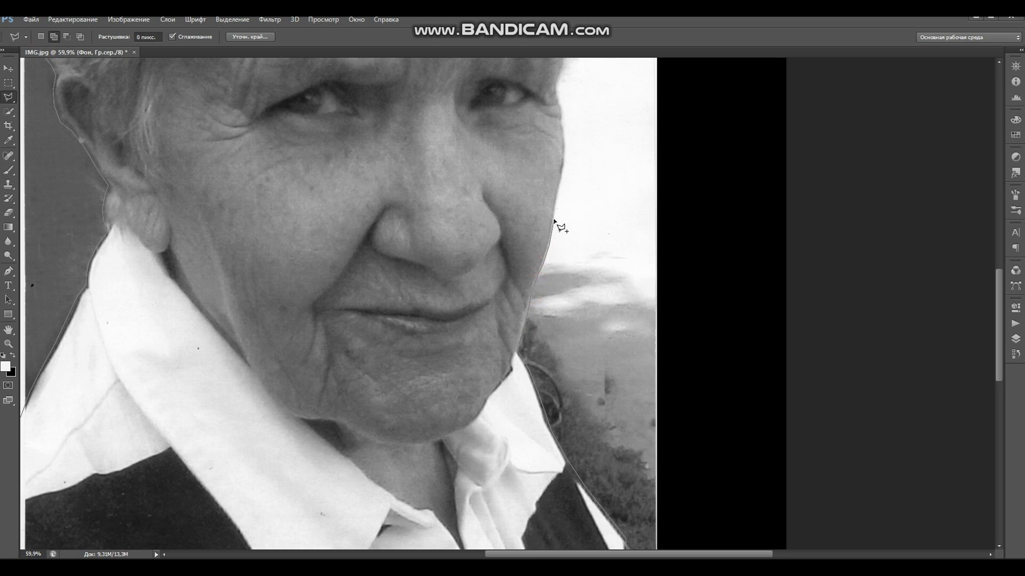
drag(565, 169, 505, 350)
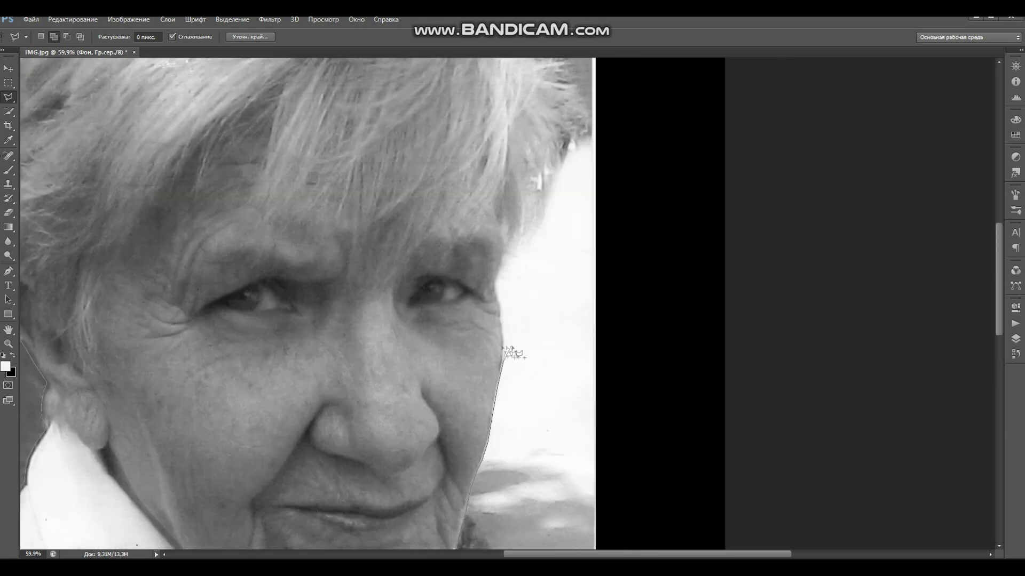
drag(502, 293, 471, 394)
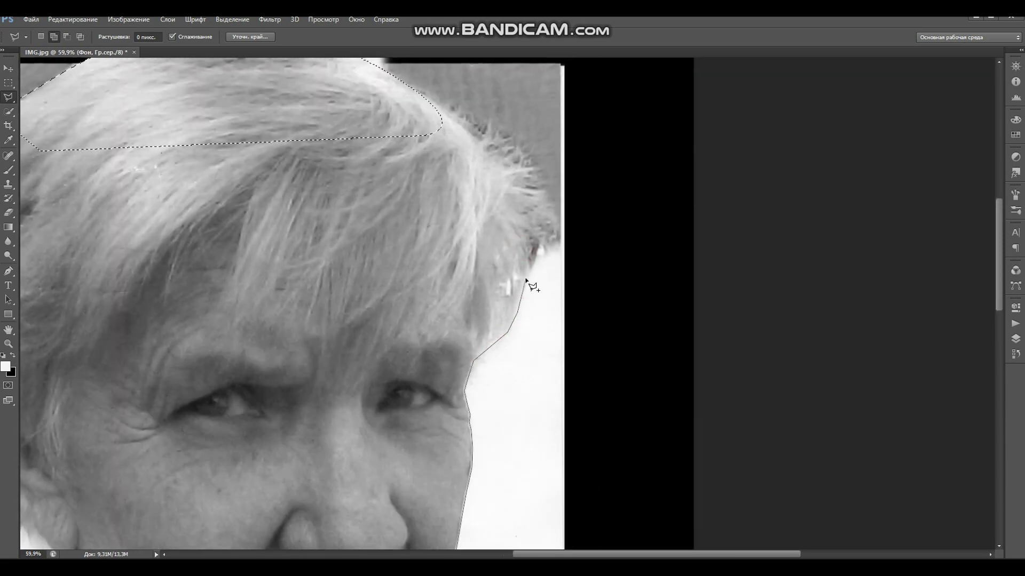
click(513, 166)
drag(493, 149, 519, 285)
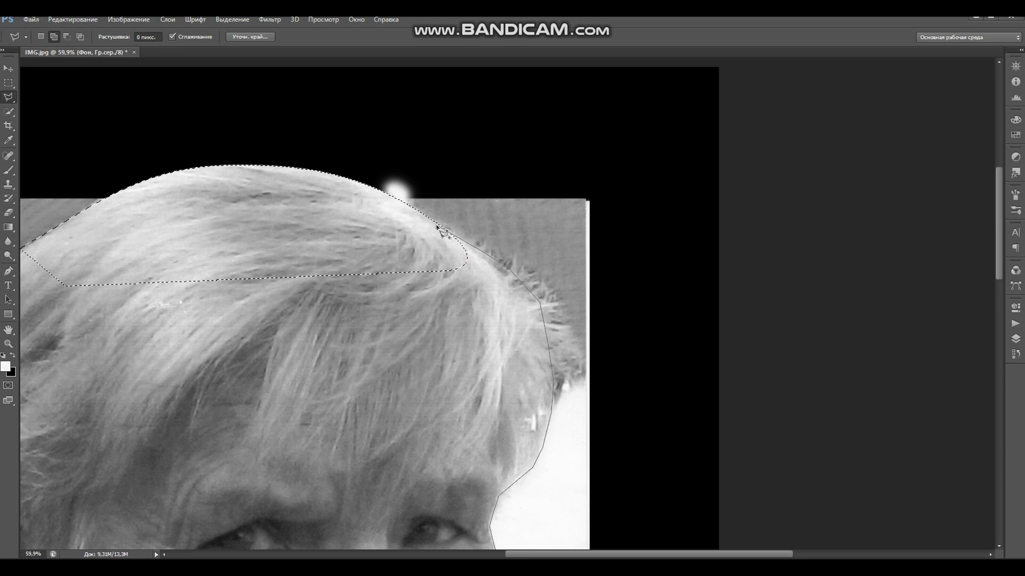
click(402, 221)
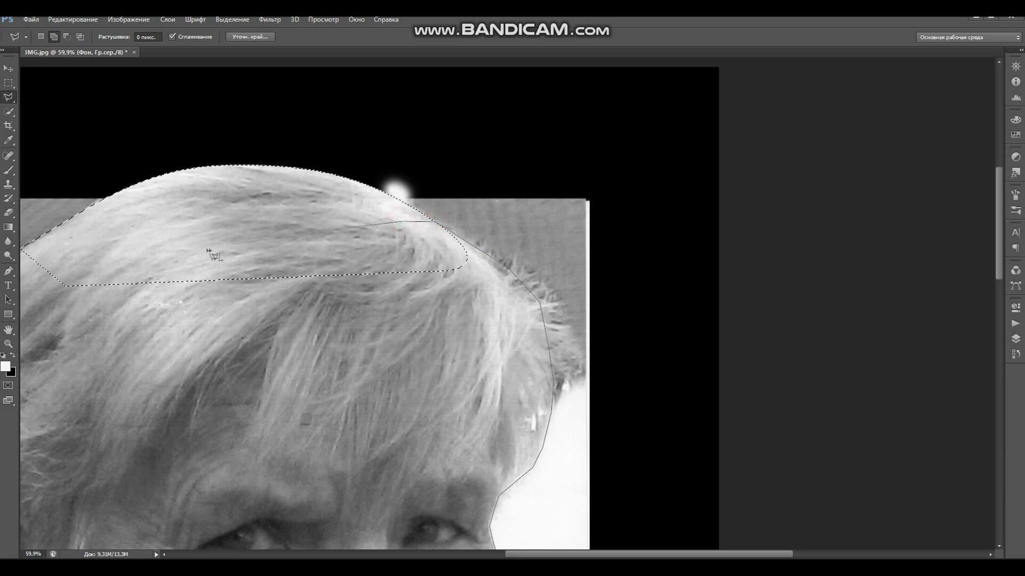
drag(154, 249, 492, 259)
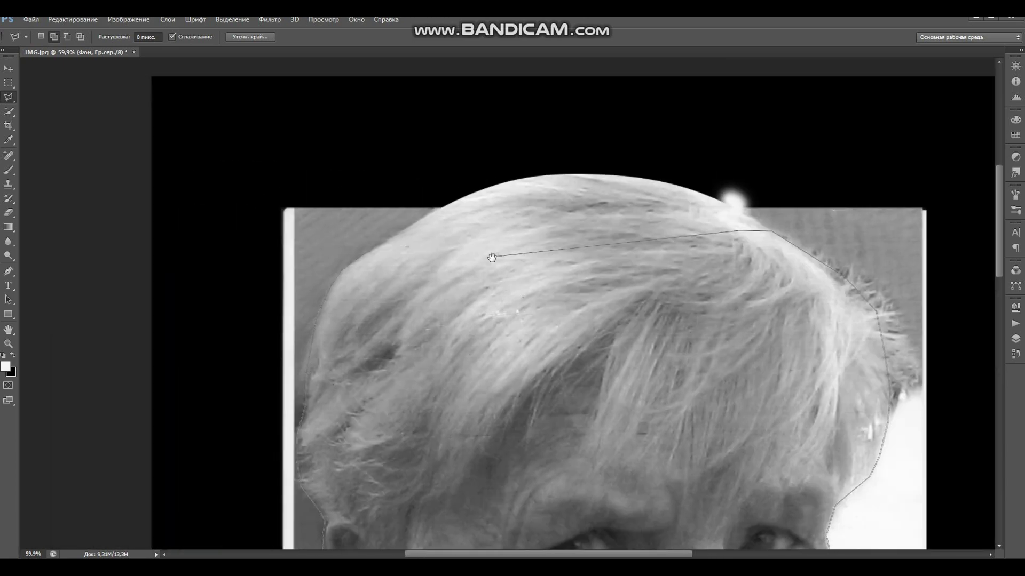
click(370, 253)
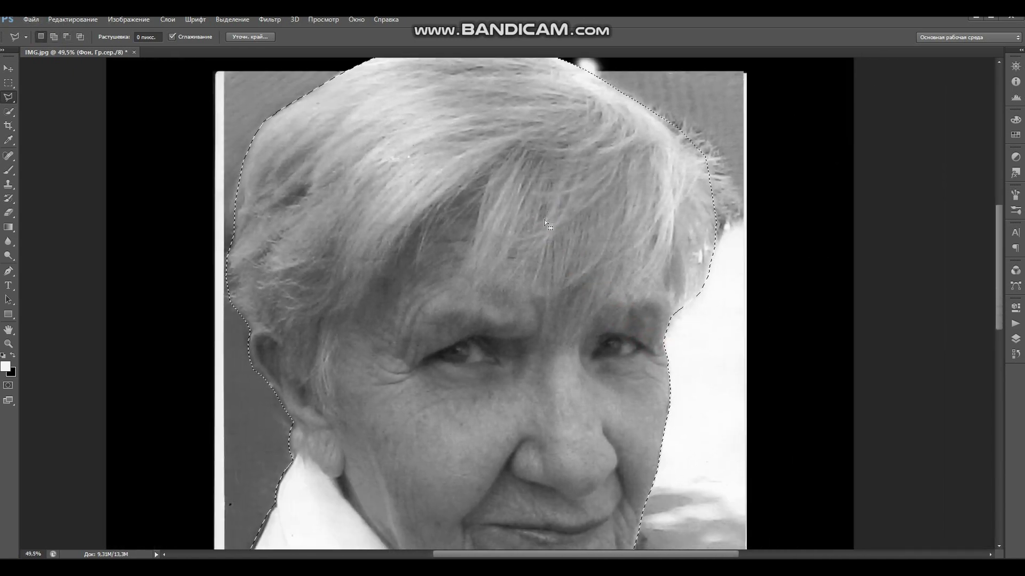
drag(586, 290, 562, 318)
drag(562, 318, 596, 206)
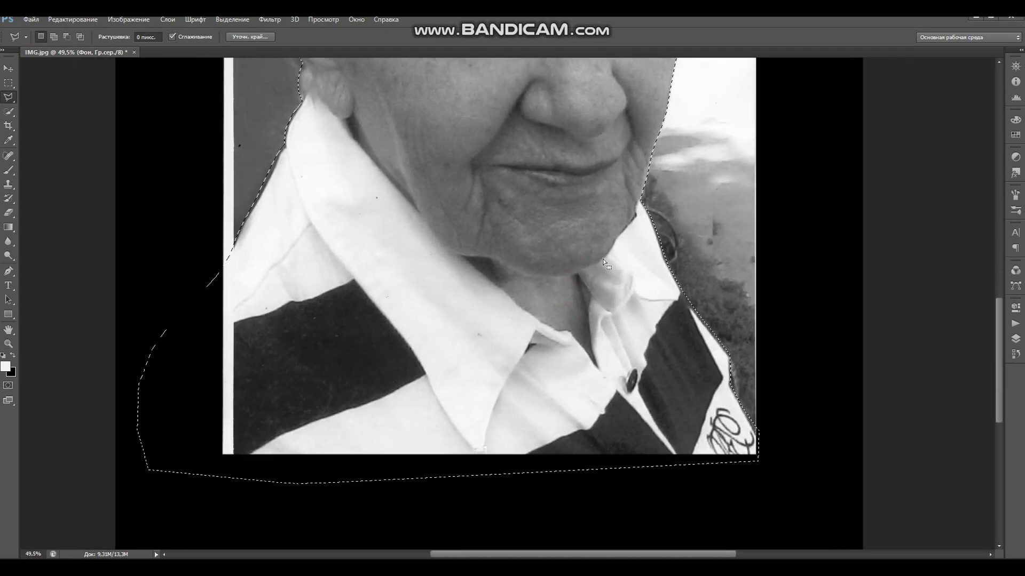
scroll(603, 259, down, 3)
scroll(620, 263, up, 5)
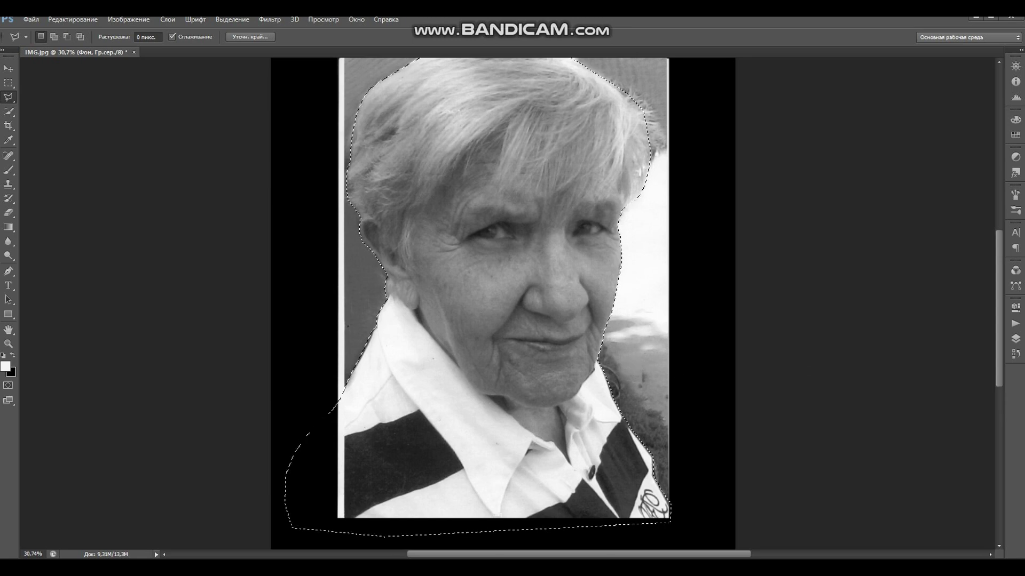
click(1015, 339)
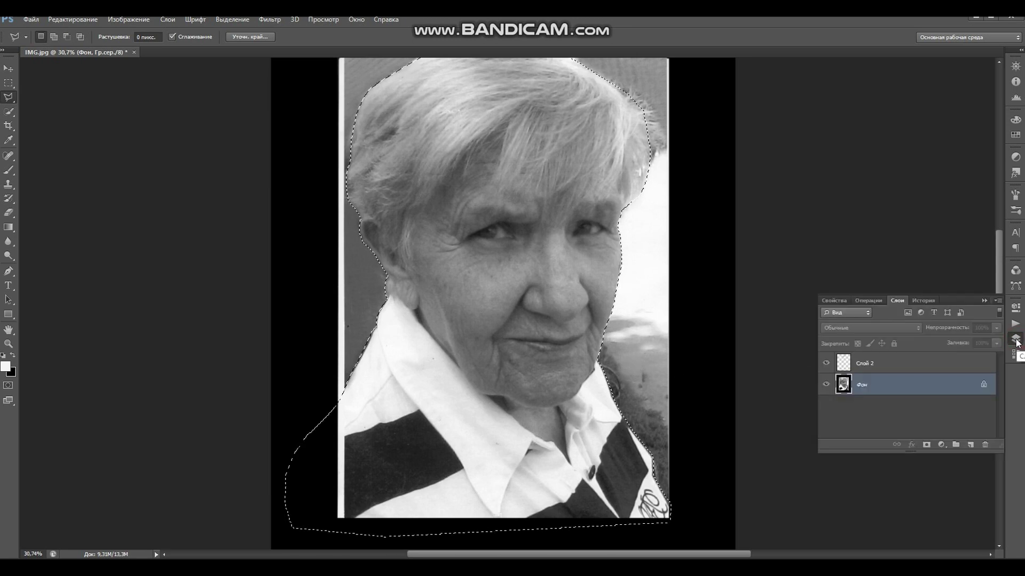
- Copy Merged the selected figure onto its own layer and set Dodge exposure to 74%
click(68, 20)
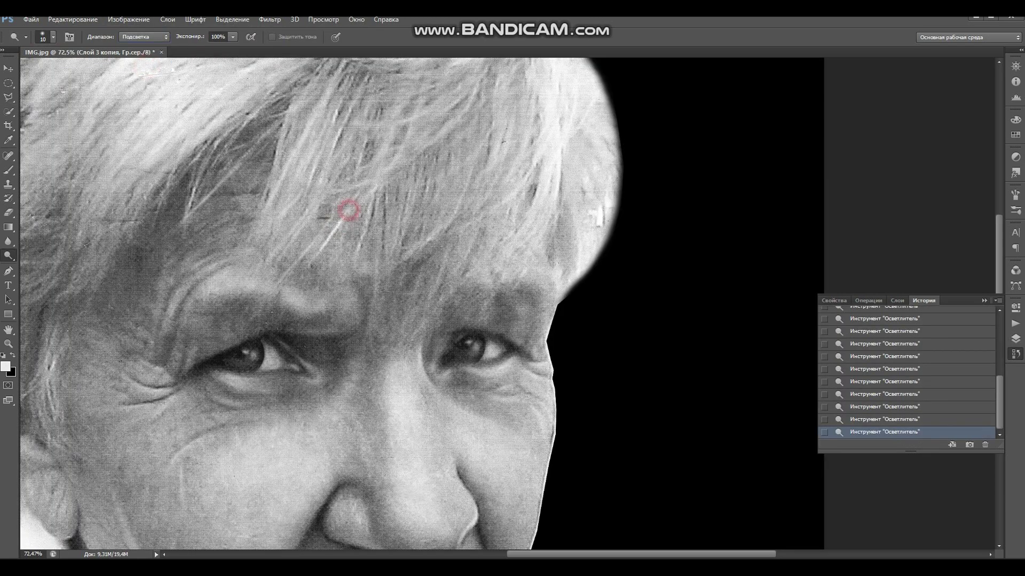
click(232, 37)
drag(230, 48, 216, 48)
click(297, 238)
- Dodge the highlights on hair strands at the right edge and over the forehead at 74% exposure
click(321, 134)
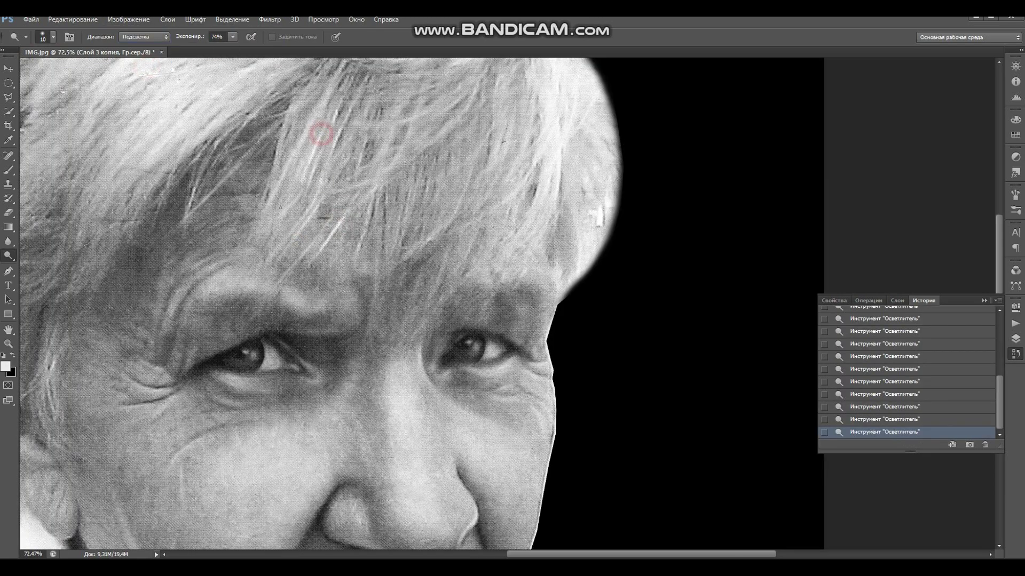
drag(389, 186, 404, 191)
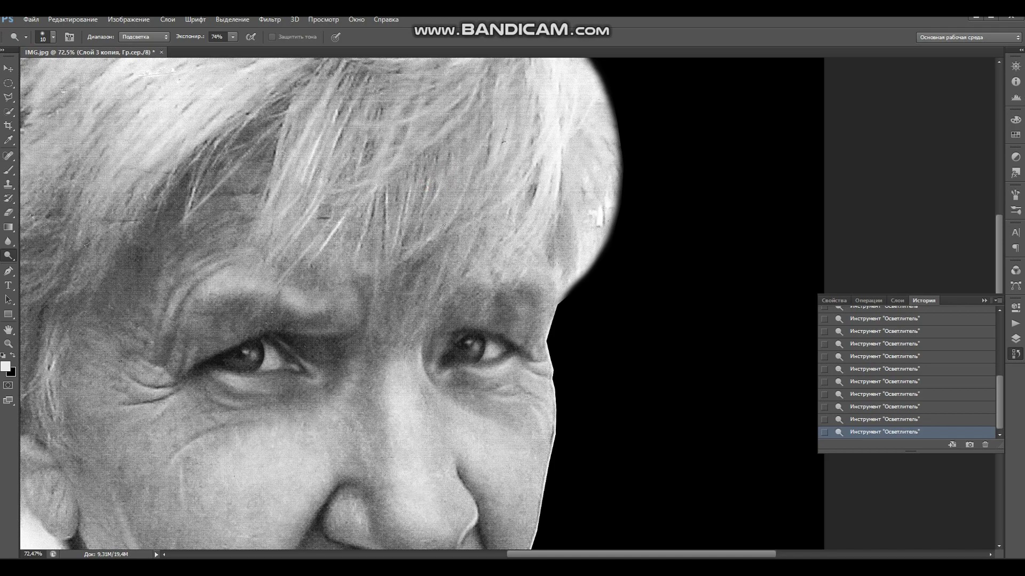
drag(504, 203, 512, 123)
mouse_move(404, 136)
mouse_down()
mouse_move(384, 206)
mouse_move(353, 251)
mouse_move(402, 230)
mouse_up()
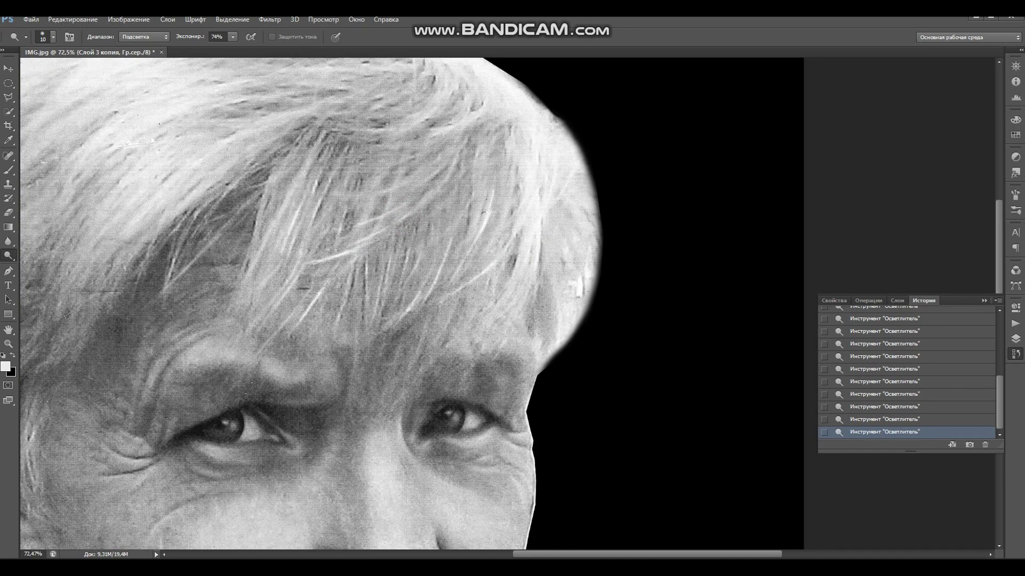
scroll(359, 345, left, 5)
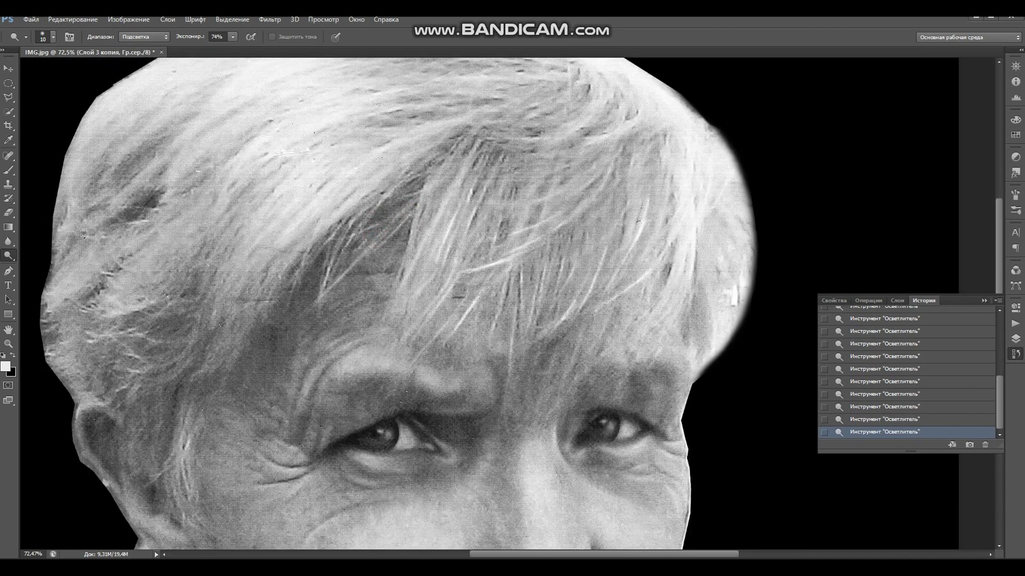
- Raise the dodge exposure to 82% and brighten several spots across the hair
key(8)
key(2)
click(445, 227)
drag(456, 309, 323, 251)
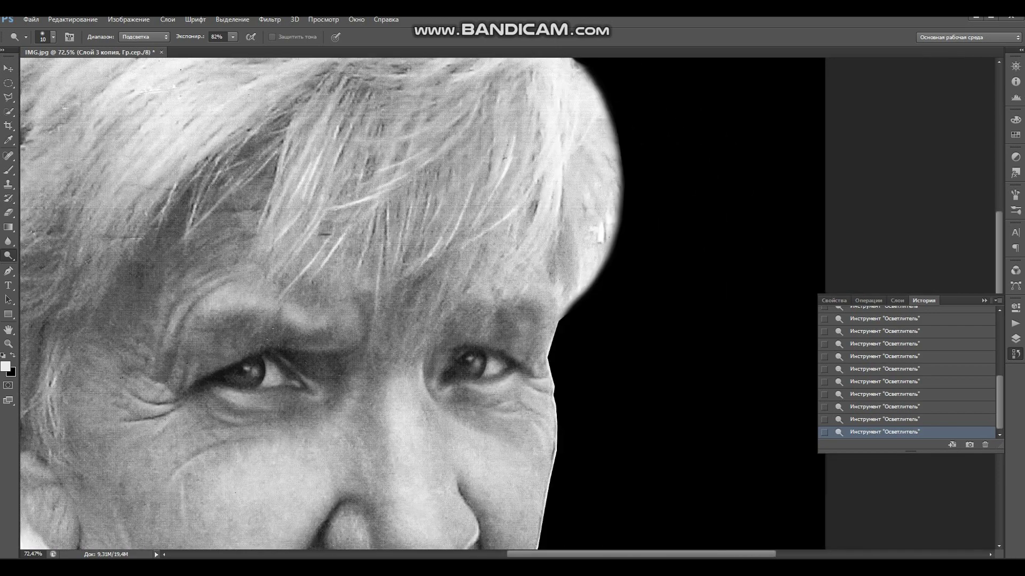
click(454, 256)
click(470, 261)
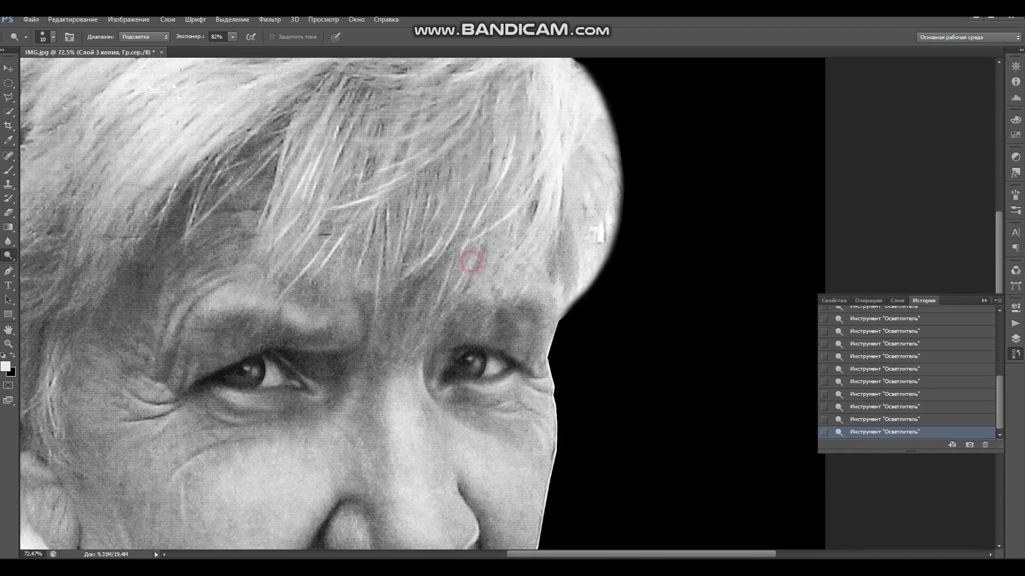
click(514, 222)
click(544, 217)
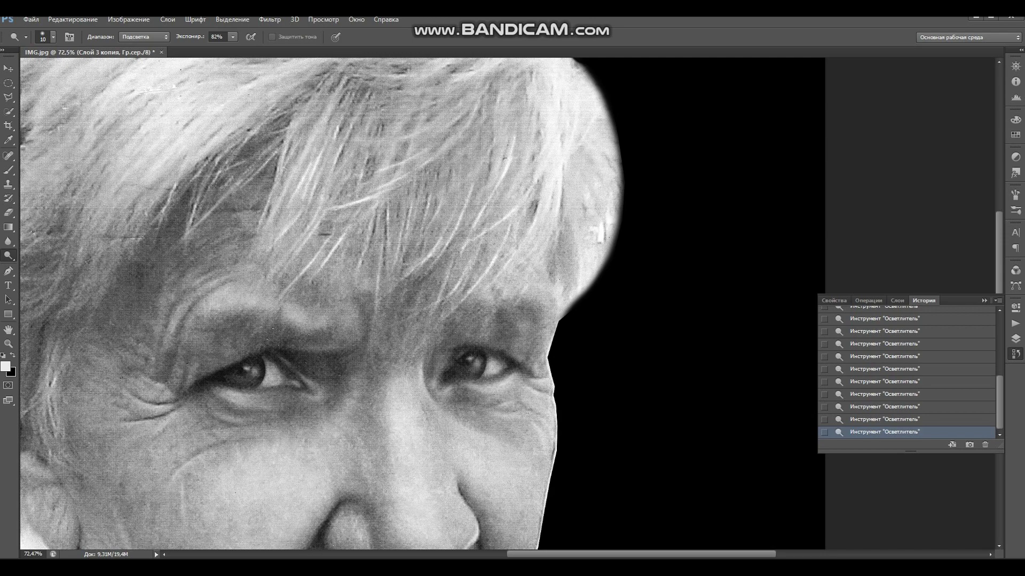
- Brighten many individual hair strands, including a long strand on the right
drag(570, 218, 531, 351)
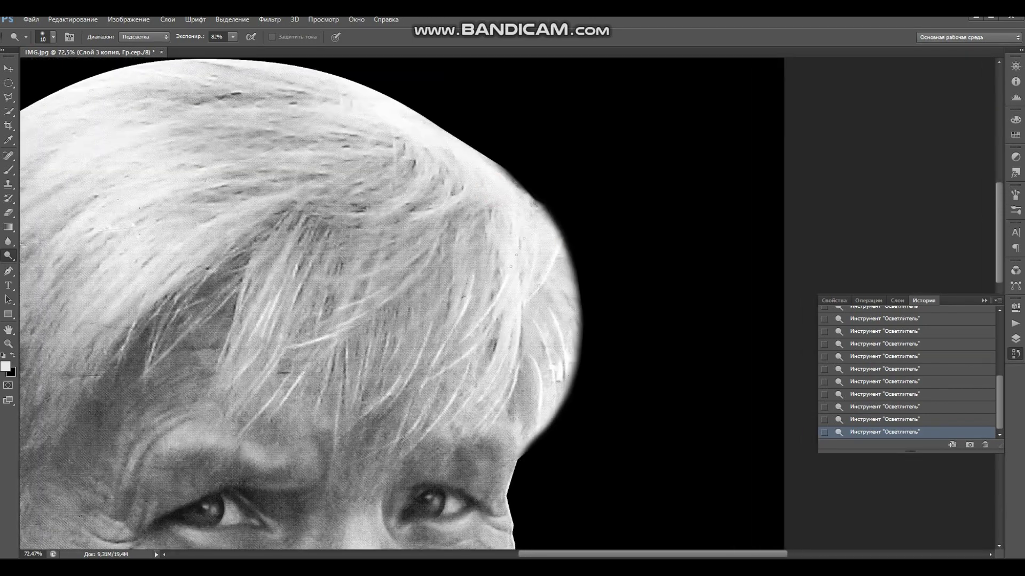
drag(439, 164, 368, 224)
mouse_move(426, 161)
mouse_down()
mouse_move(353, 219)
mouse_move(525, 296)
mouse_up()
mouse_move(521, 261)
mouse_down()
mouse_move(422, 291)
mouse_move(337, 265)
mouse_up()
mouse_move(448, 228)
mouse_down()
mouse_move(323, 239)
mouse_move(352, 245)
mouse_up()
mouse_move(448, 206)
mouse_down()
mouse_move(283, 230)
mouse_move(364, 220)
mouse_up()
drag(444, 191, 325, 179)
drag(476, 261, 305, 305)
drag(400, 289, 271, 338)
drag(345, 326, 267, 376)
drag(336, 341, 273, 387)
drag(352, 394, 389, 254)
drag(601, 200, 530, 245)
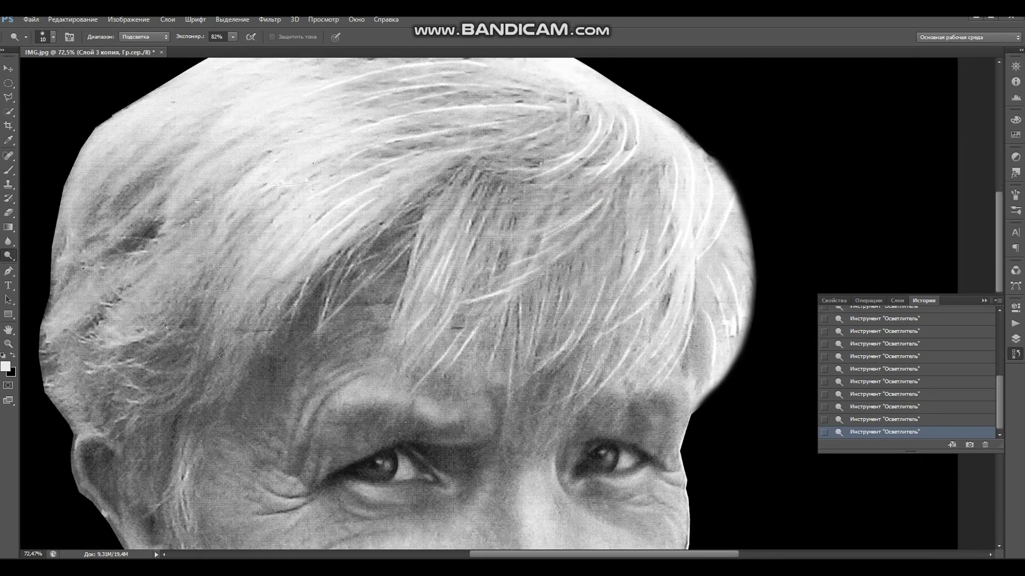
- Erase down the hair's left edge with a 147 px Eraser brush
drag(474, 176, 517, 232)
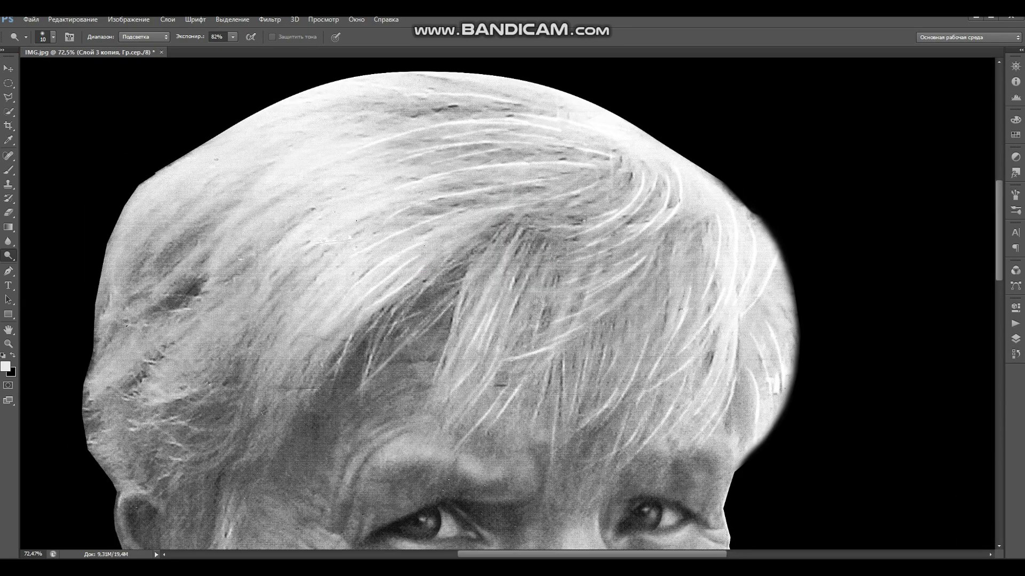
scroll(371, 311, down, 3)
scroll(422, 275, right, 3)
drag(423, 275, 372, 310)
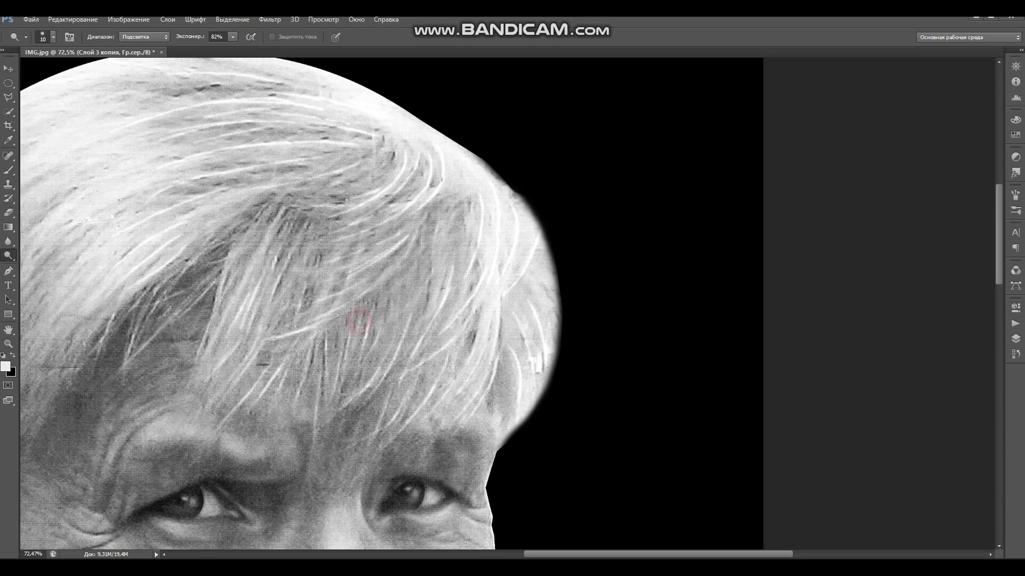
scroll(371, 311, down, 4)
scroll(418, 286, left, 4)
scroll(531, 293, up, 3)
scroll(531, 293, right, 2)
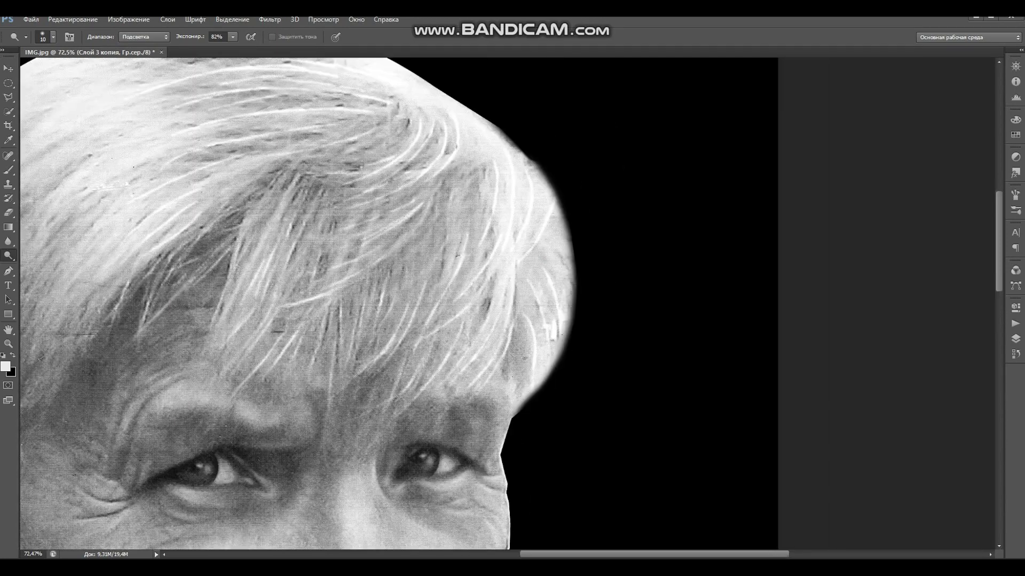
scroll(541, 279, up, 2)
scroll(541, 278, left, 6)
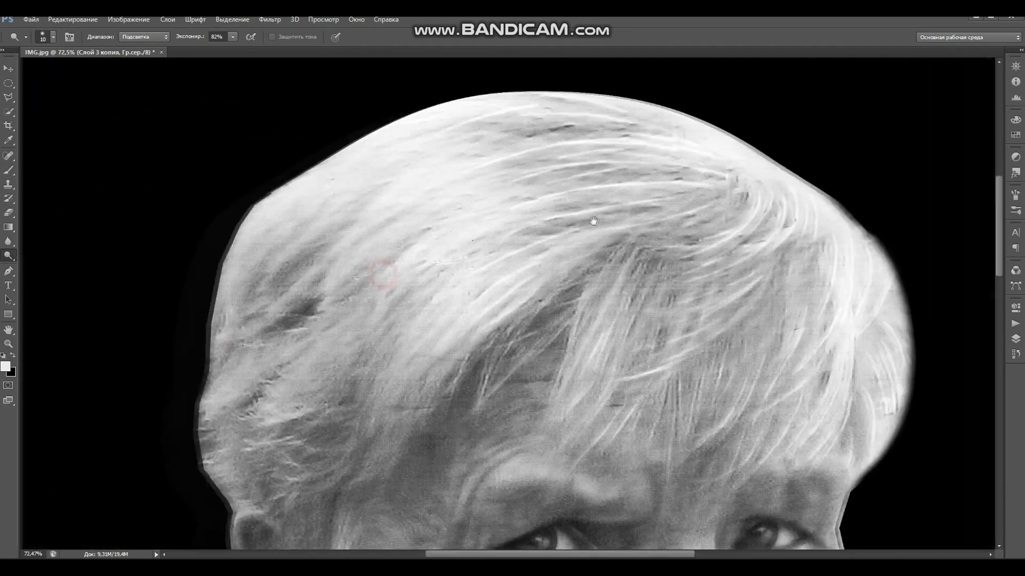
drag(593, 221, 529, 114)
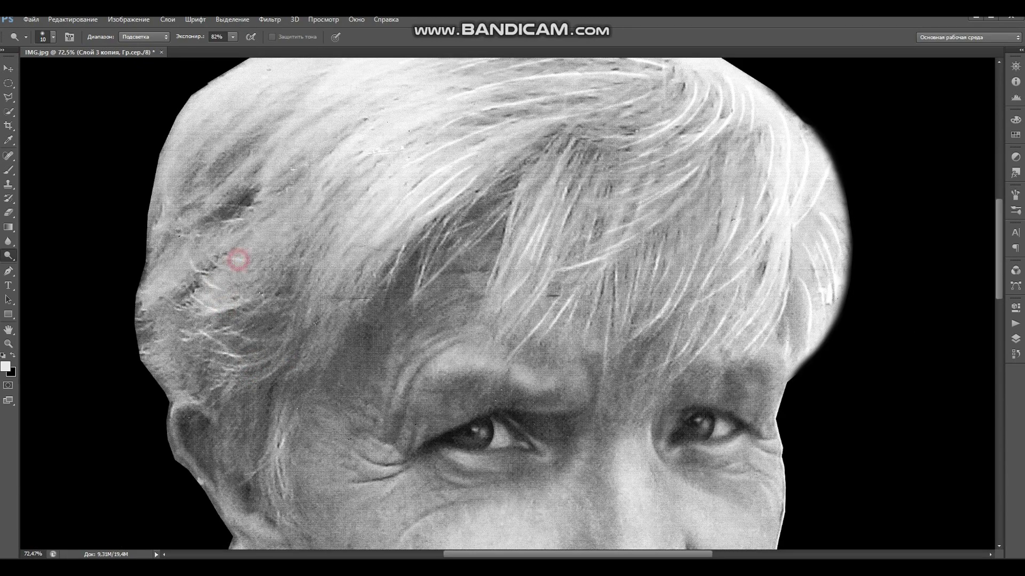
drag(354, 231, 321, 296)
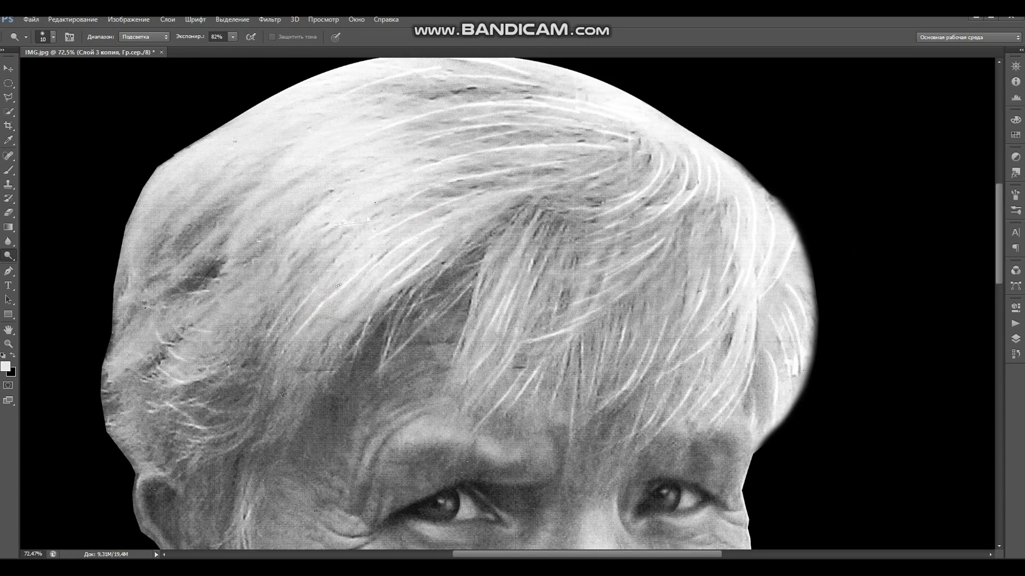
drag(380, 379, 404, 262)
mouse_move(392, 217)
mouse_down()
mouse_move(366, 231)
mouse_move(365, 49)
mouse_move(392, 196)
mouse_up()
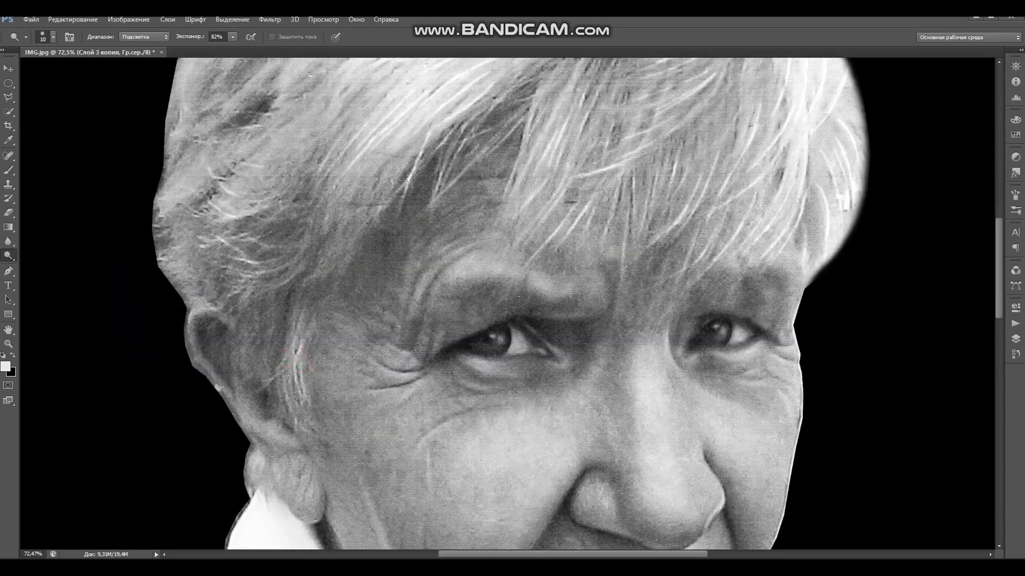
drag(305, 285, 341, 374)
scroll(390, 192, down, 2)
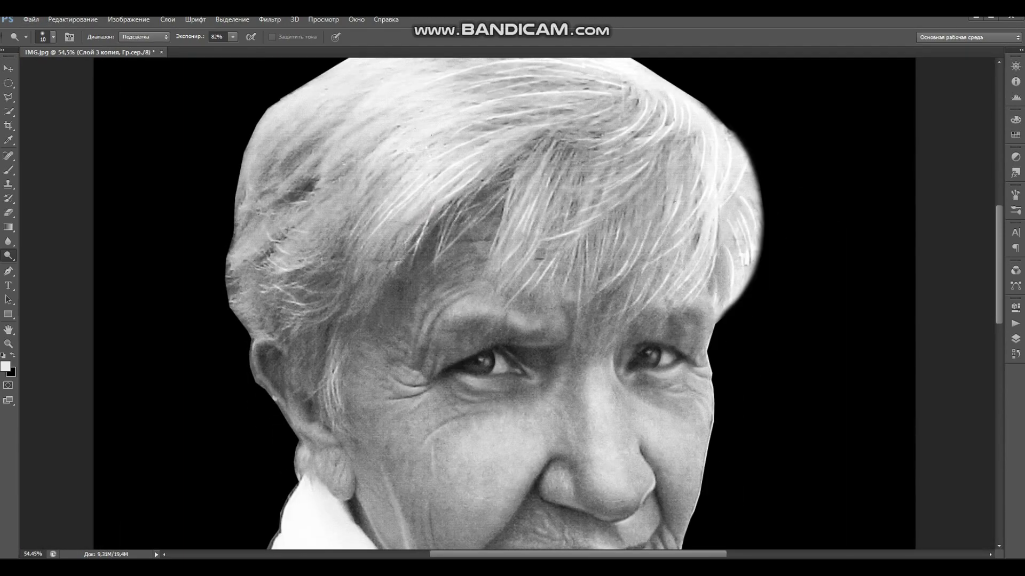
mouse_move(374, 357)
mouse_down()
mouse_move(373, 316)
mouse_move(398, 419)
mouse_up()
key(e)
right_click(390, 220)
drag(391, 220, 399, 220)
mouse_move(298, 149)
mouse_down()
mouse_move(257, 209)
mouse_move(241, 284)
mouse_move(236, 357)
mouse_move(249, 399)
mouse_up()
scroll(434, 275, down, 2)
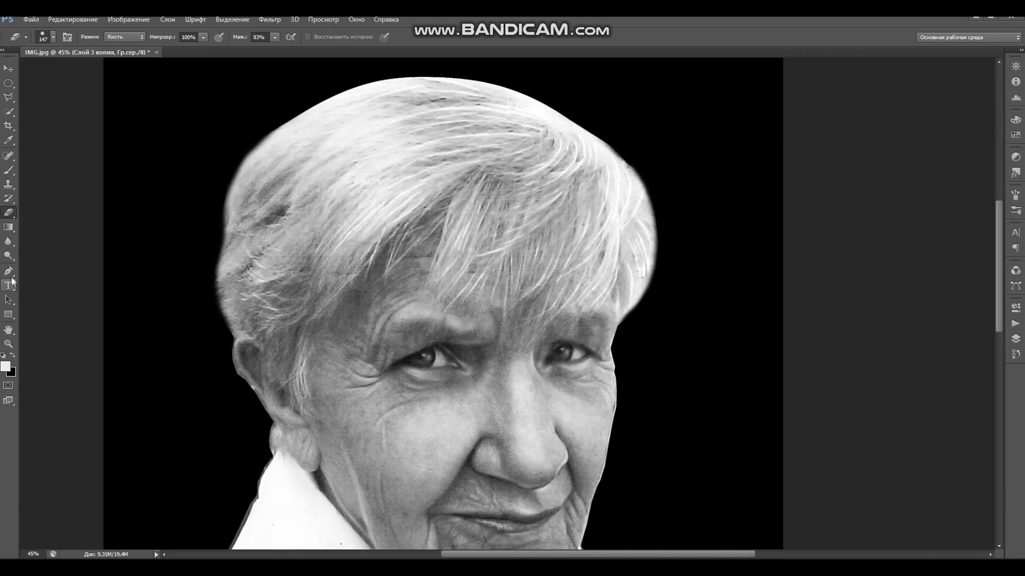
- Return to the Dodge tool with a 68 px brush at 29% Midtones exposure
key(o)
right_click(315, 304)
drag(342, 319, 353, 319)
drag(245, 37, 238, 54)
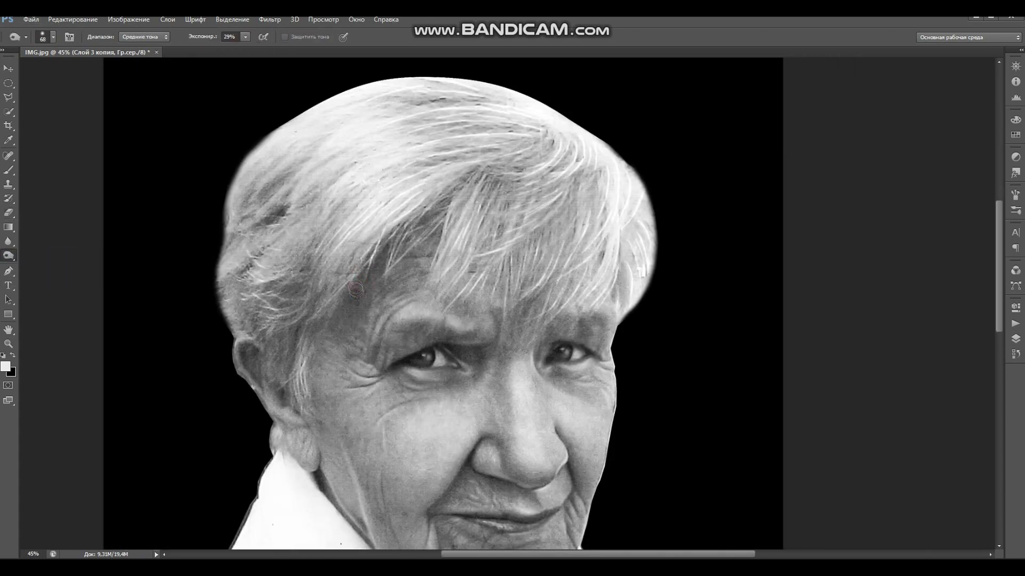
- Dodge more hair strands across the head and above the brow
click(423, 145)
mouse_move(492, 124)
mouse_down()
mouse_move(492, 176)
mouse_move(556, 158)
mouse_move(583, 183)
mouse_move(553, 231)
mouse_move(643, 222)
mouse_move(646, 251)
mouse_up()
drag(430, 294, 509, 221)
- Set the Burn tool to a 37 px brush at 65% exposure and darken the collar's edge
drag(421, 343, 411, 220)
right_click(409, 204)
click(309, 217)
drag(273, 430, 259, 285)
mouse_move(235, 240)
mouse_down()
mouse_move(266, 318)
mouse_move(254, 304)
mouse_move(219, 345)
mouse_up()
right_click(256, 335)
drag(293, 364, 289, 365)
click(245, 36)
drag(245, 48, 265, 49)
- Burn the collar's left edge, lower collar and neck with a 57 px brush
mouse_move(256, 297)
mouse_down()
mouse_move(217, 347)
mouse_move(231, 336)
mouse_move(232, 217)
mouse_move(266, 308)
mouse_move(418, 478)
mouse_move(441, 430)
mouse_up()
right_click(454, 472)
drag(510, 452, 516, 452)
click(424, 467)
mouse_move(423, 466)
mouse_down()
mouse_move(457, 407)
mouse_move(453, 374)
mouse_move(510, 408)
mouse_move(549, 354)
mouse_move(540, 428)
mouse_move(549, 419)
mouse_up()
scroll(544, 346, up, 3)
drag(562, 219, 561, 254)
scroll(537, 348, down, 2)
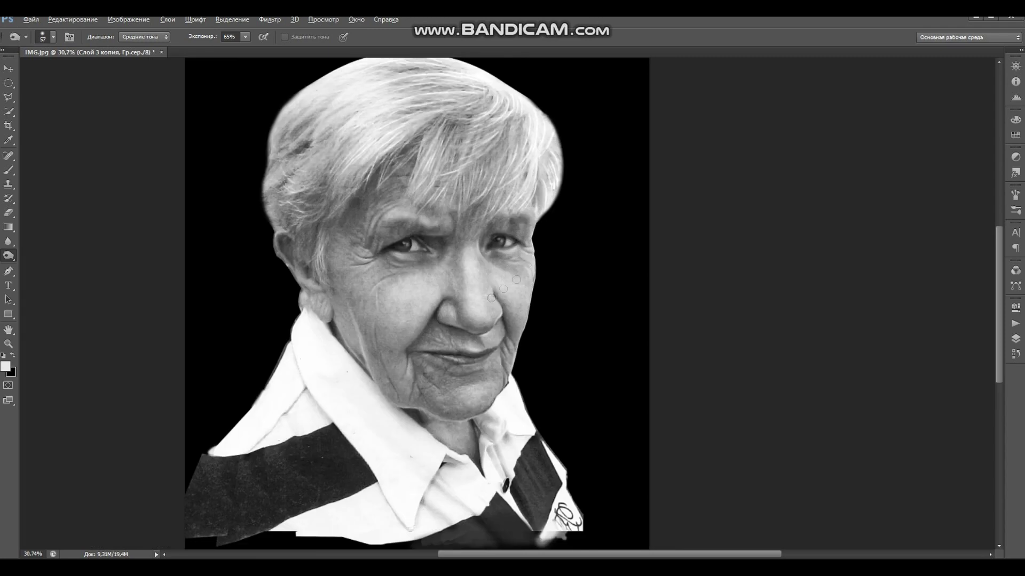
drag(558, 209, 546, 275)
scroll(545, 275, up, 2)
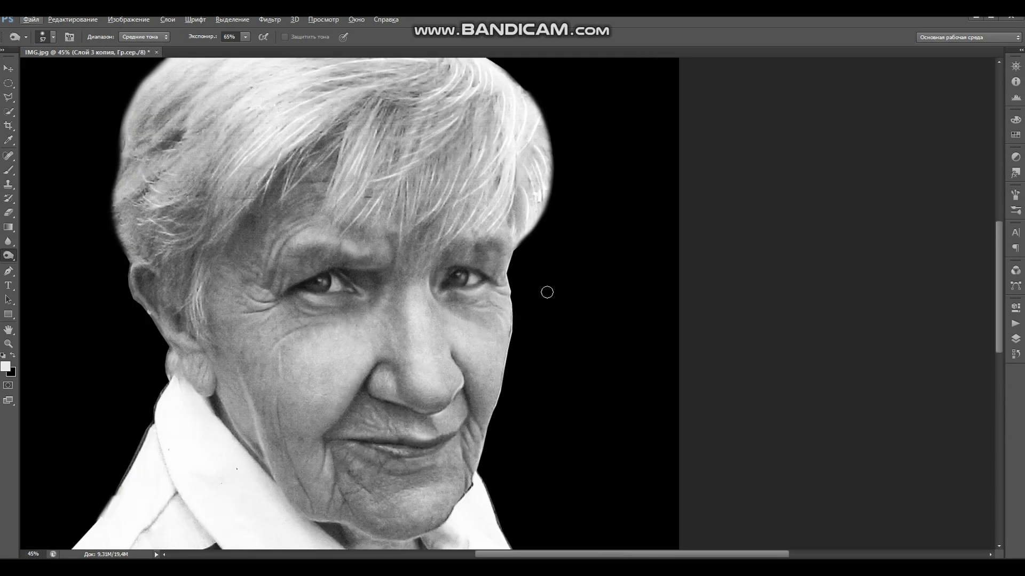
- Dodge under the eyes and the right cheek with a 185 px brush at 45%
key(shift+o)
right_click(531, 348)
drag(530, 347, 532, 348)
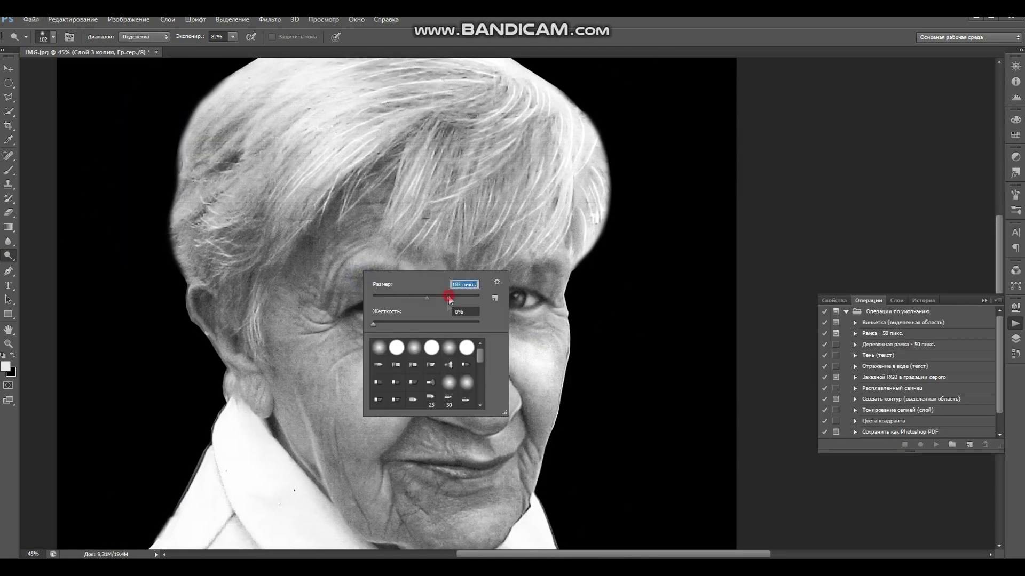
drag(448, 299, 449, 298)
drag(232, 37, 212, 48)
mouse_move(310, 305)
mouse_down()
mouse_move(354, 338)
mouse_move(427, 329)
mouse_move(368, 227)
mouse_up()
drag(454, 241, 501, 368)
mouse_move(502, 376)
mouse_down()
mouse_move(511, 330)
mouse_move(504, 259)
mouse_move(464, 462)
mouse_move(427, 384)
mouse_move(398, 365)
mouse_up()
- Resize the dodge brush to 147 px and lighten down the left cheek
right_click(458, 352)
mouse_move(483, 377)
mouse_down()
mouse_move(470, 377)
mouse_move(526, 384)
mouse_up()
right_click(463, 359)
key(Return)
right_click(438, 370)
key(Return)
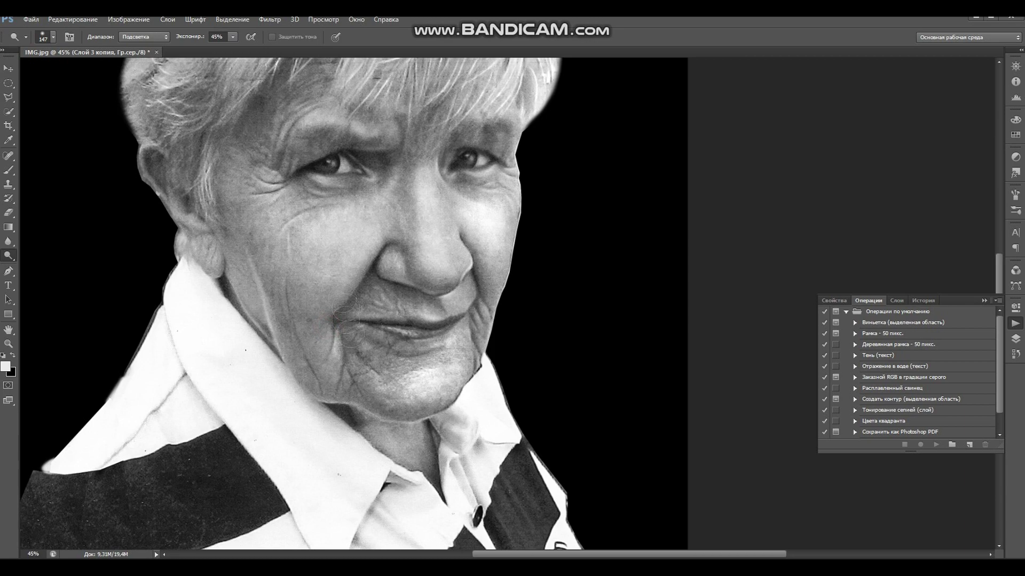
mouse_move(329, 262)
mouse_down()
mouse_move(361, 377)
mouse_move(423, 302)
mouse_move(339, 321)
mouse_move(413, 390)
mouse_up()
mouse_move(274, 305)
mouse_down()
mouse_move(319, 368)
mouse_move(336, 435)
mouse_up()
- Lightly dodge along the brow with a 16 px brush at 22% exposure
drag(465, 461, 440, 370)
right_click(391, 328)
click(422, 348)
key(Return)
scroll(374, 266, up, 3)
scroll(373, 267, down, 1)
right_click(347, 373)
drag(374, 383, 370, 383)
key(Return)
key(2)
key(2)
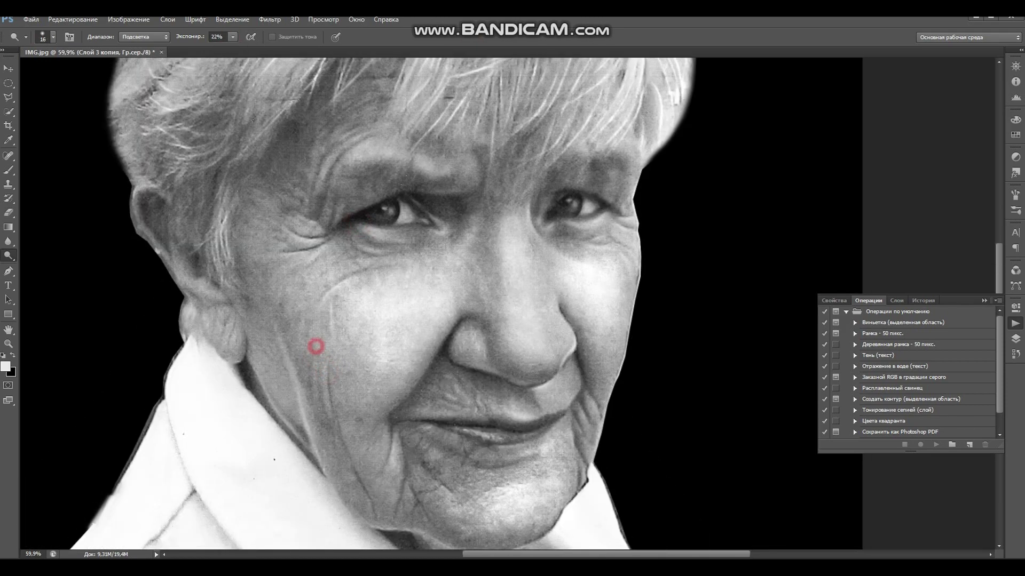
drag(277, 338, 265, 295)
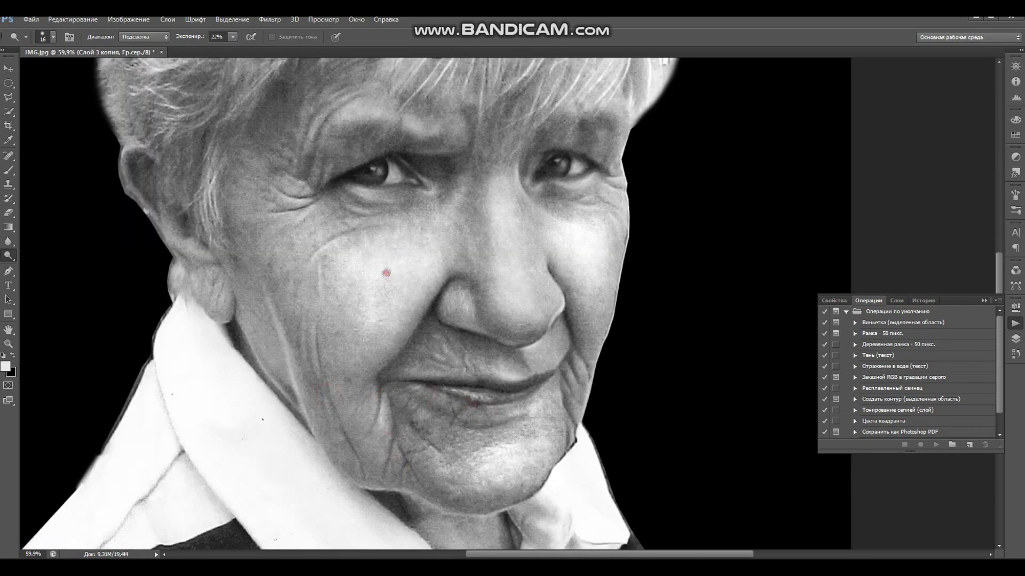
drag(393, 273, 412, 332)
drag(348, 163, 366, 172)
- Lighten the skin under the left and right eyes with a 32 px brush
right_click(427, 231)
click(374, 218)
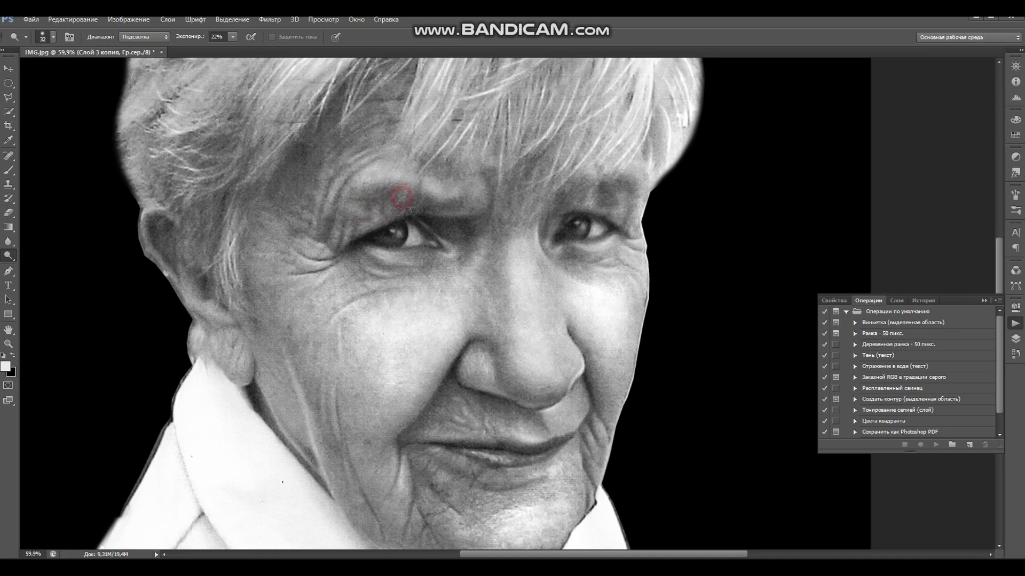
drag(338, 324, 324, 281)
drag(571, 288, 567, 328)
click(348, 248)
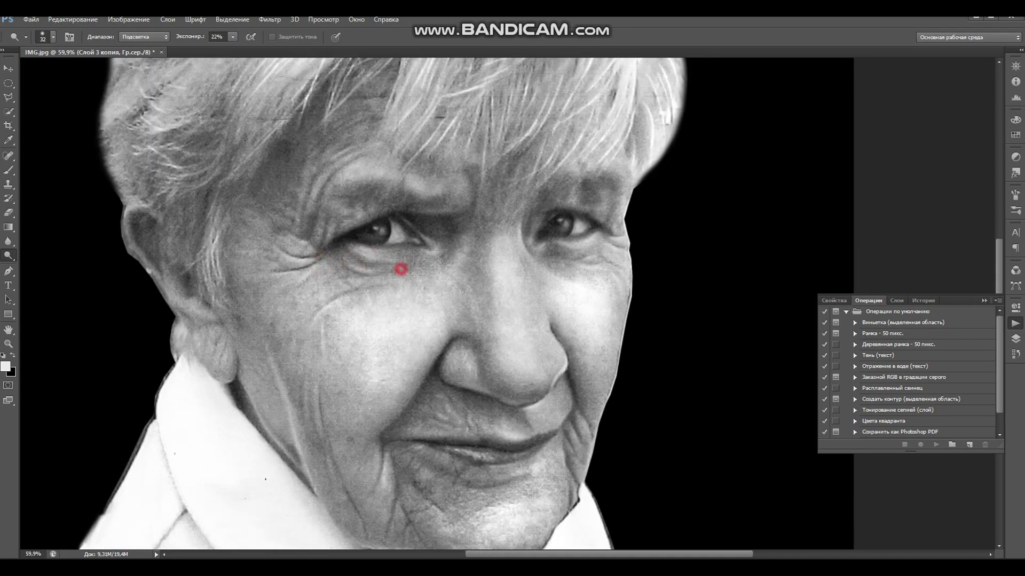
drag(434, 260, 425, 280)
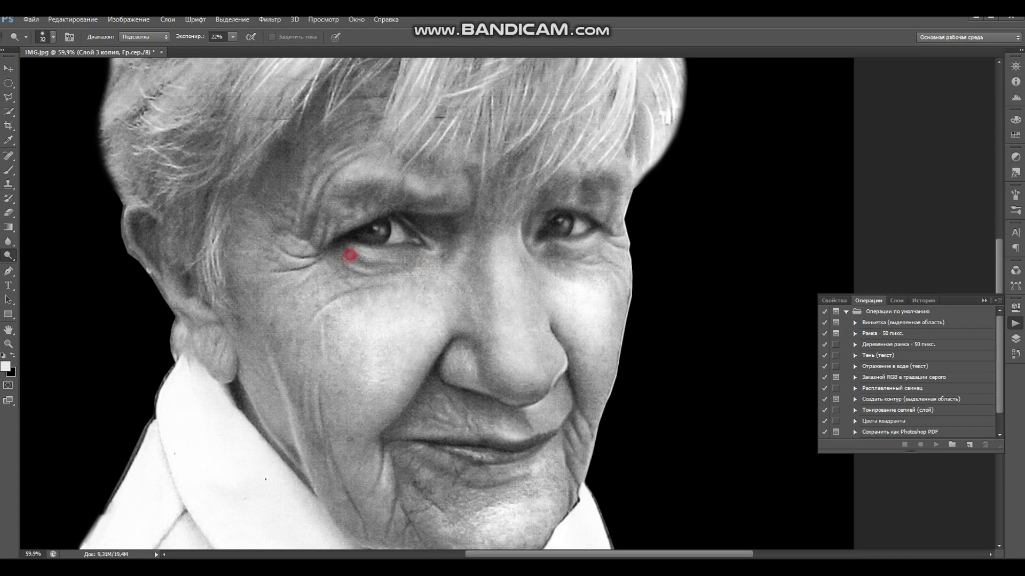
drag(350, 262, 397, 262)
mouse_move(598, 262)
mouse_down()
mouse_move(572, 261)
mouse_move(560, 244)
mouse_up()
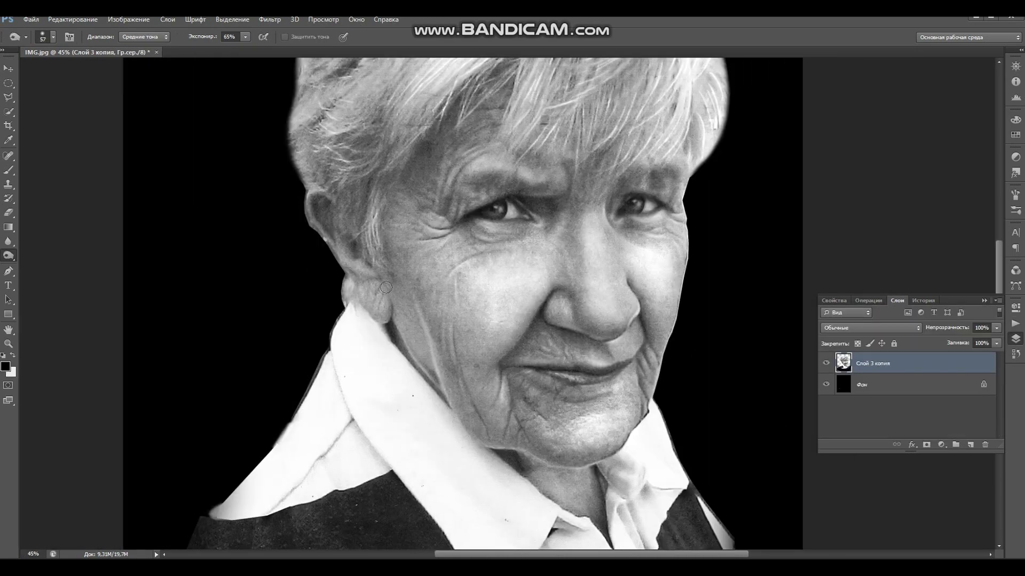
- Burn the ear down toward the collar with a 26 px brush
right_click(397, 312)
key(bracketleft)
key(bracketleft)
key(bracketleft)
mouse_move(356, 289)
mouse_down()
mouse_move(341, 267)
mouse_move(383, 323)
mouse_move(387, 299)
mouse_move(361, 275)
mouse_move(356, 241)
mouse_move(327, 229)
mouse_up()
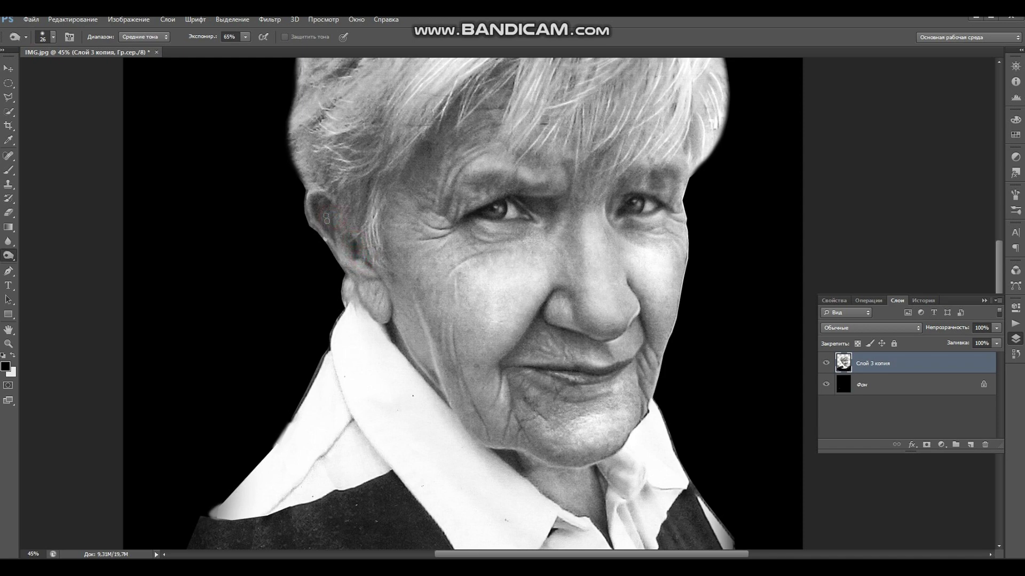
- Erase the grey fringe along the ear's edge down to where it meets the collar
click(8, 213)
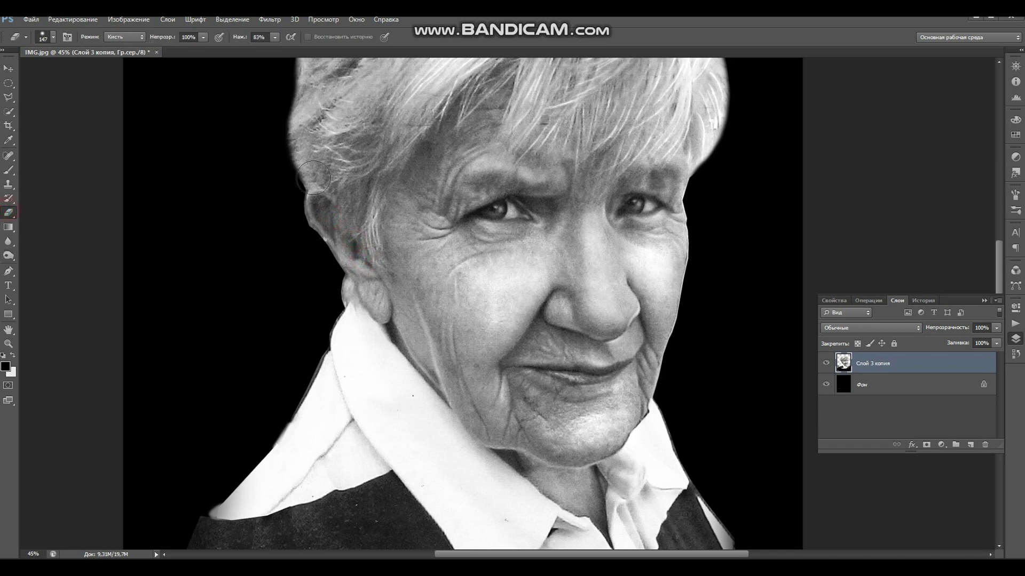
right_click(319, 204)
click(295, 195)
click(321, 241)
click(320, 243)
click(328, 250)
click(342, 272)
click(343, 285)
drag(351, 291, 344, 290)
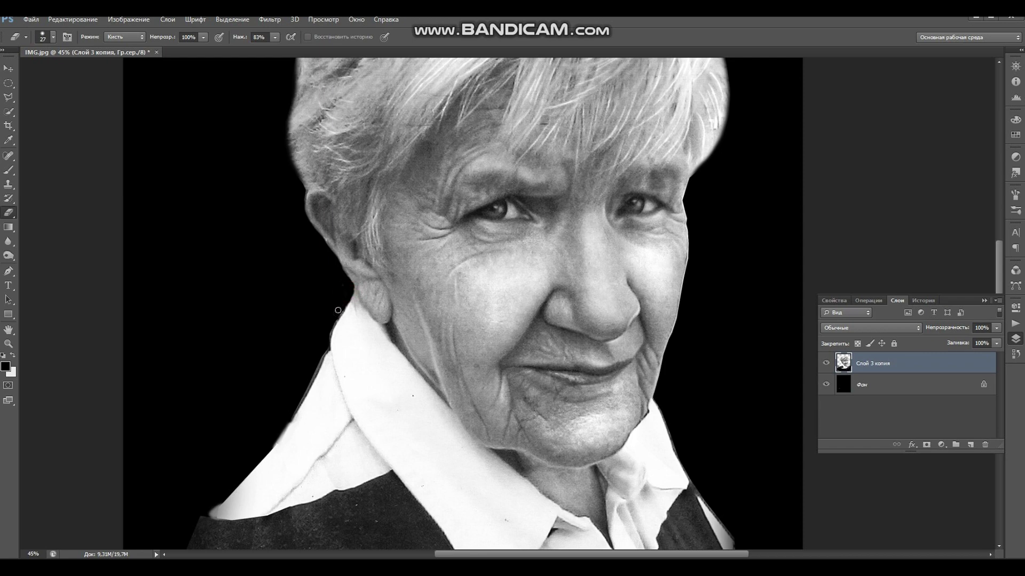
- Erase the grey fringe along the collar's left and shoulder edges
mouse_move(305, 378)
mouse_down()
mouse_move(321, 354)
mouse_move(292, 415)
mouse_move(341, 309)
mouse_up()
mouse_move(420, 349)
mouse_down()
mouse_move(446, 373)
mouse_move(258, 297)
mouse_move(170, 408)
mouse_up()
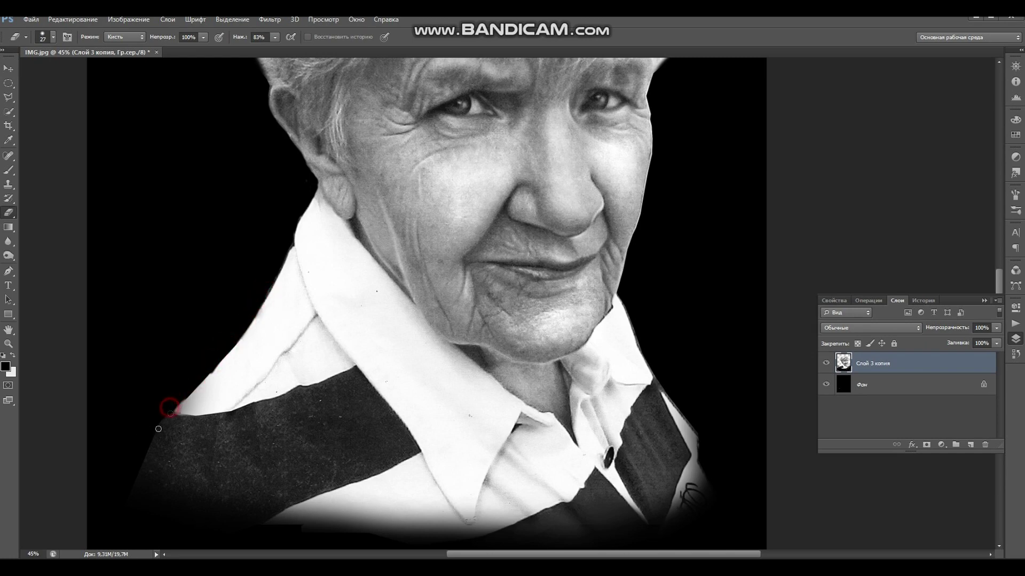
mouse_move(206, 367)
mouse_down()
mouse_move(192, 386)
mouse_move(222, 359)
mouse_move(210, 343)
mouse_move(171, 412)
mouse_move(178, 408)
mouse_up()
drag(309, 427, 367, 295)
click(9, 255)
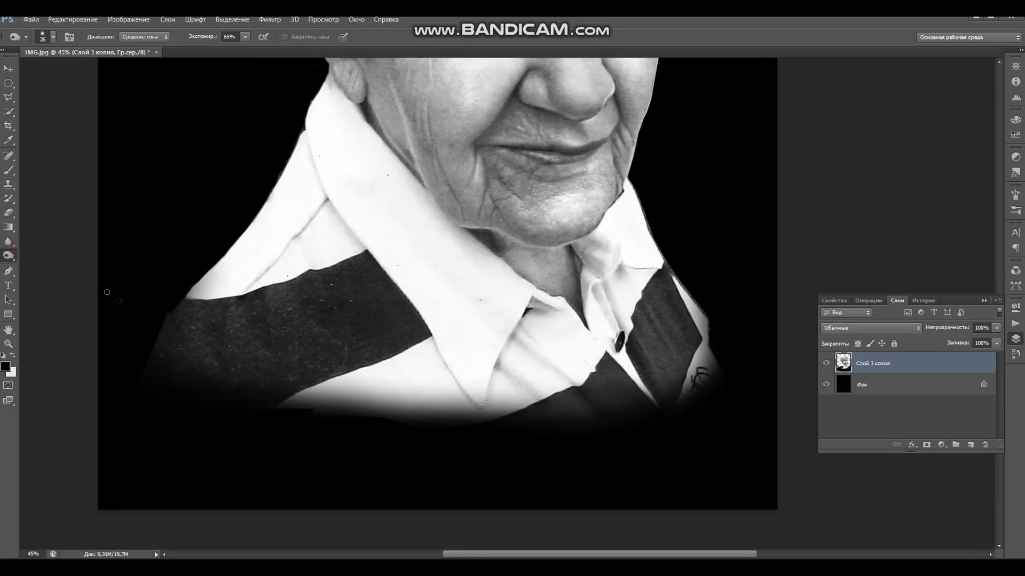
- Switch to the Burn tool with a 141 px brush at 95% exposure
drag(8, 258, 42, 264)
right_click(238, 323)
drag(307, 343, 320, 343)
click(206, 292)
drag(205, 292, 206, 290)
drag(232, 41, 273, 51)
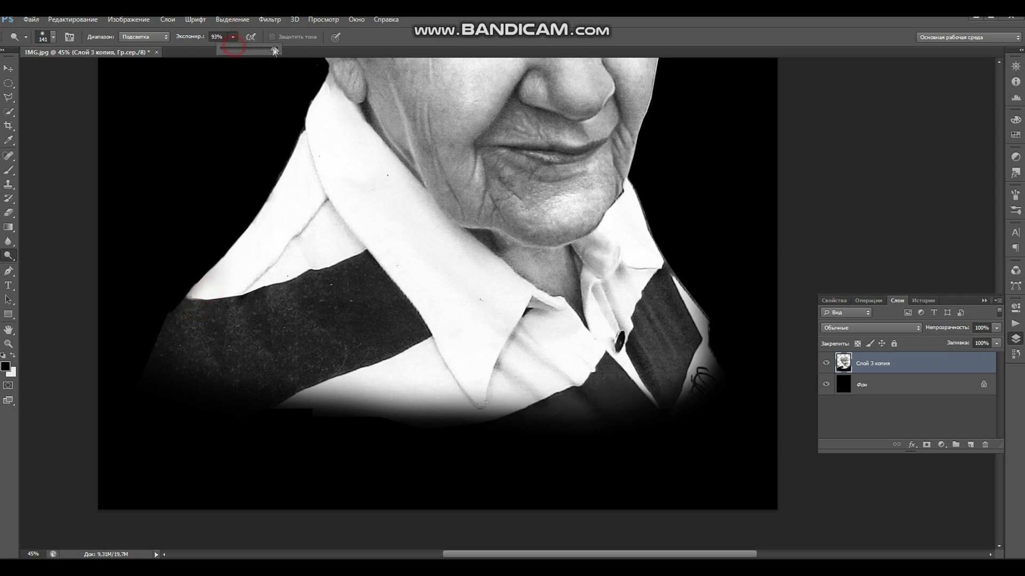
- Burn the collar edge and the dark stripe just below the collar
click(197, 308)
click(218, 298)
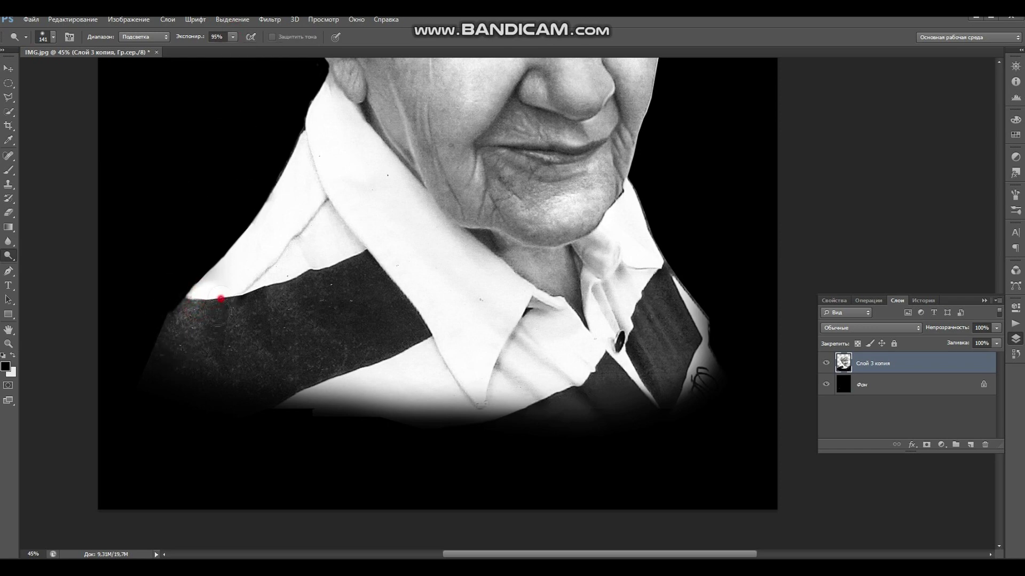
click(240, 314)
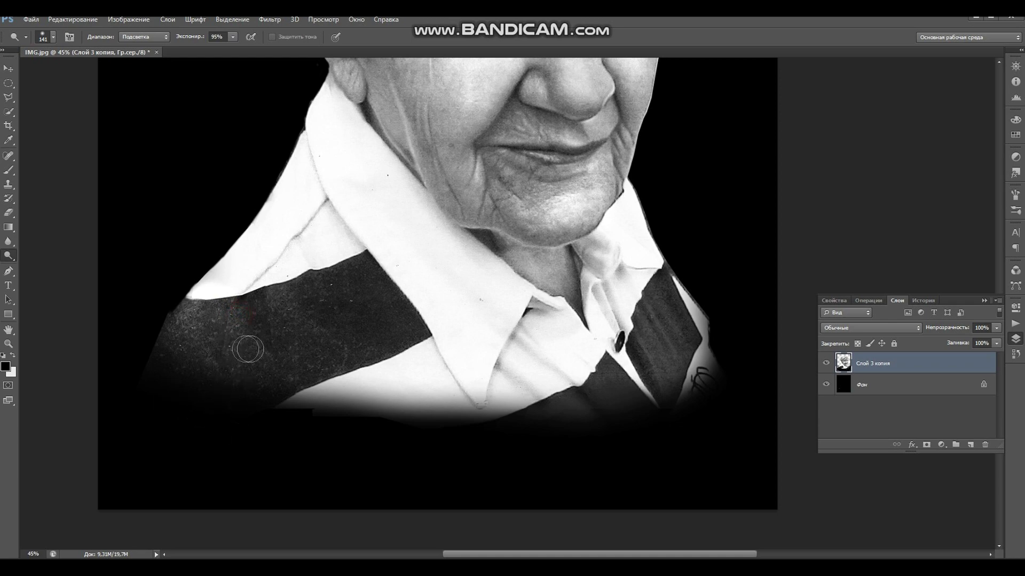
mouse_move(259, 298)
mouse_down()
mouse_move(318, 291)
mouse_move(338, 277)
mouse_up()
click(258, 293)
click(238, 293)
- Darken the lower part and the right and left ends of the sweater stripe
click(242, 342)
click(309, 314)
click(353, 281)
click(377, 304)
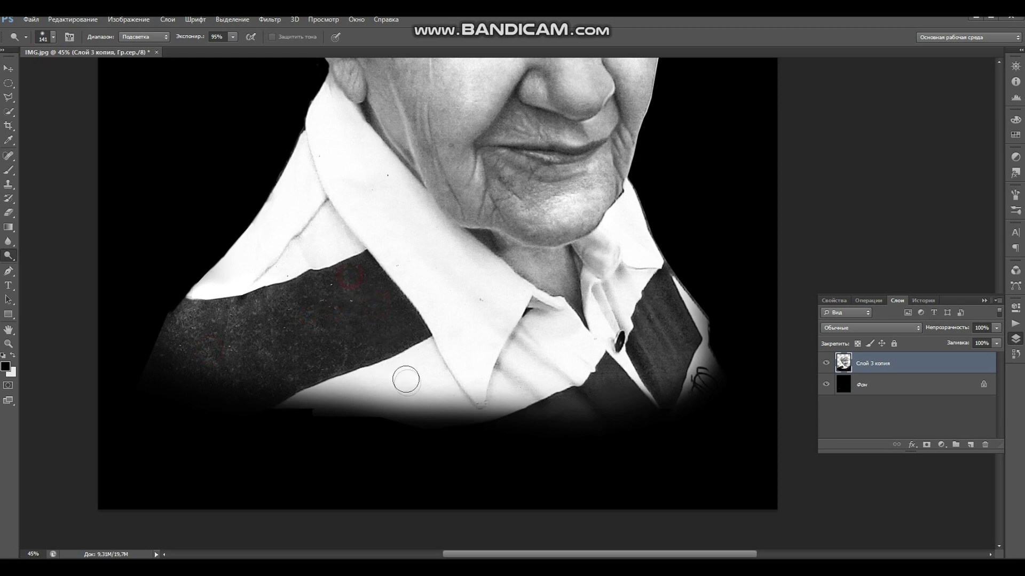
click(172, 316)
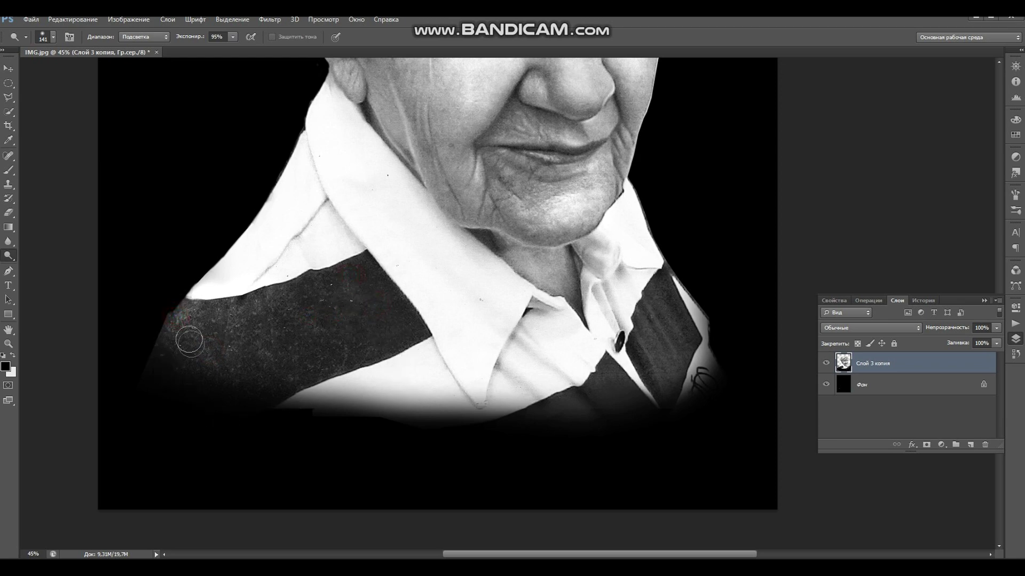
scroll(272, 390, down, 4)
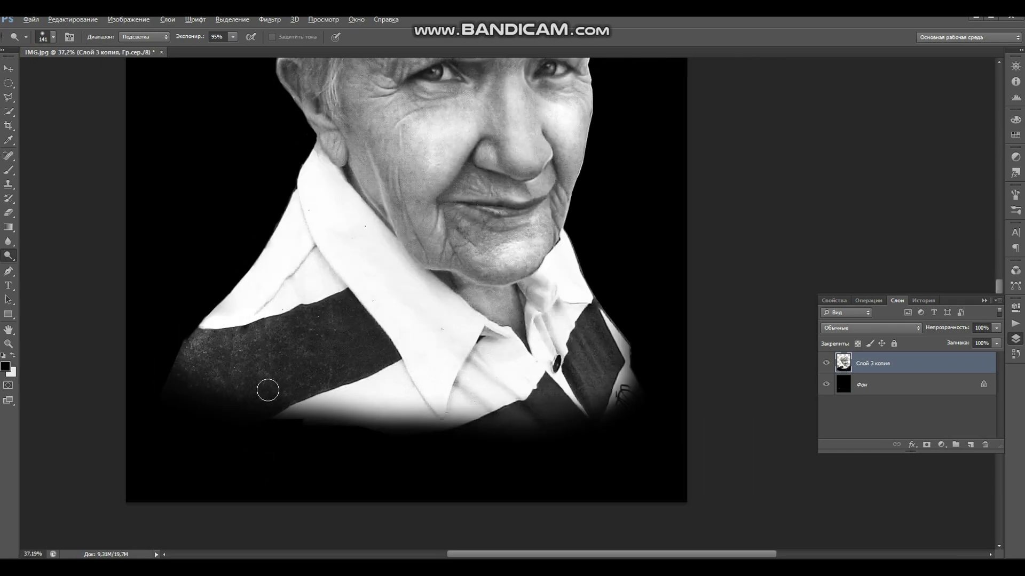
scroll(350, 373, up, 1)
click(440, 263)
mouse_move(429, 285)
mouse_down()
mouse_move(405, 377)
mouse_move(411, 393)
mouse_up()
scroll(413, 381, up, 6)
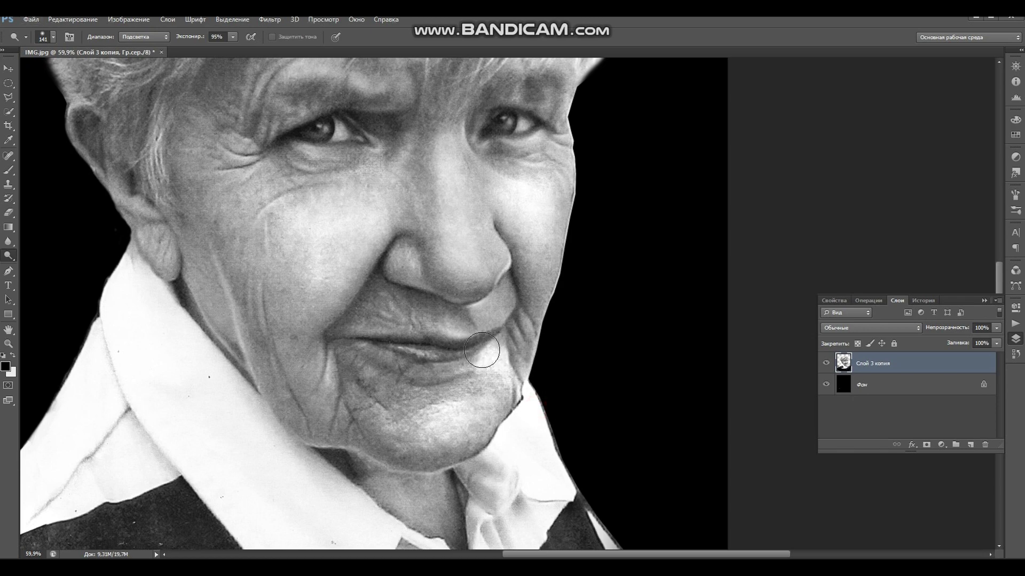
- Select the Brush, sample the chin's skin tone, and lower opacity to 17%
click(8, 170)
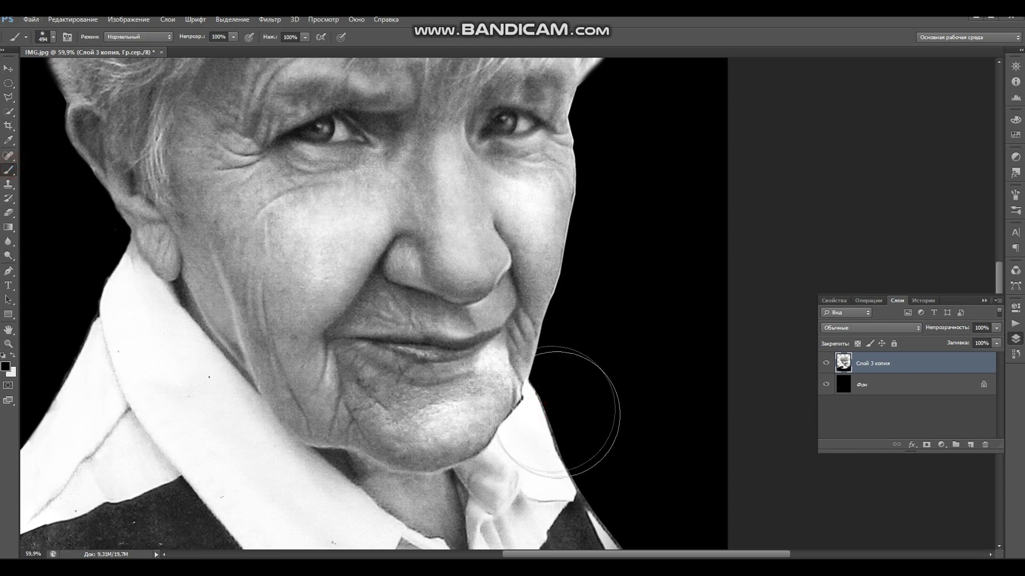
right_click(555, 402)
drag(596, 426, 571, 427)
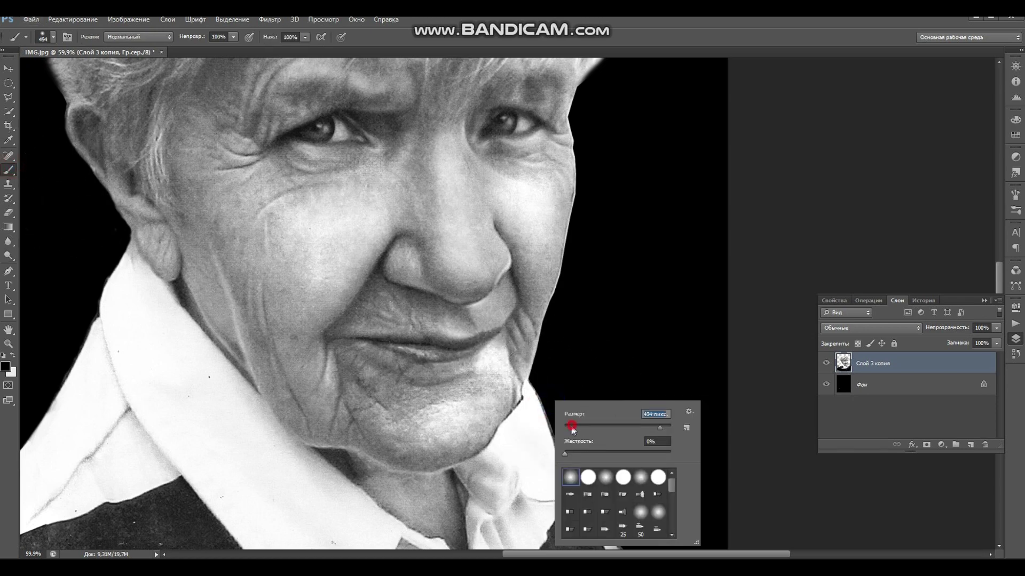
click(528, 409)
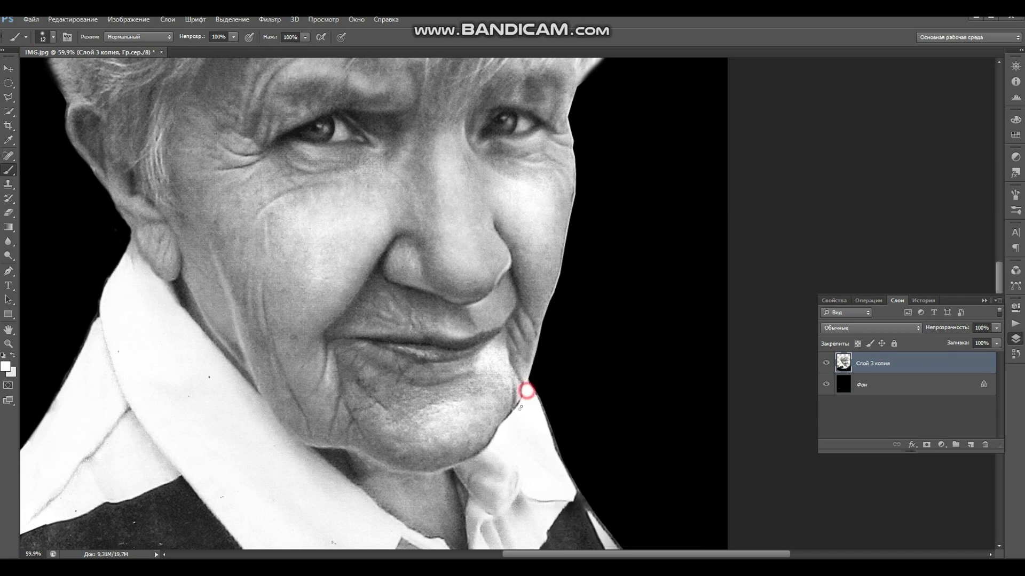
alt+click(492, 441)
drag(234, 37, 197, 56)
click(525, 384)
- Set brush hardness to 56% and size to 9 px, then paint the jagged chin edge
right_click(544, 398)
click(619, 454)
drag(575, 431, 564, 428)
click(524, 384)
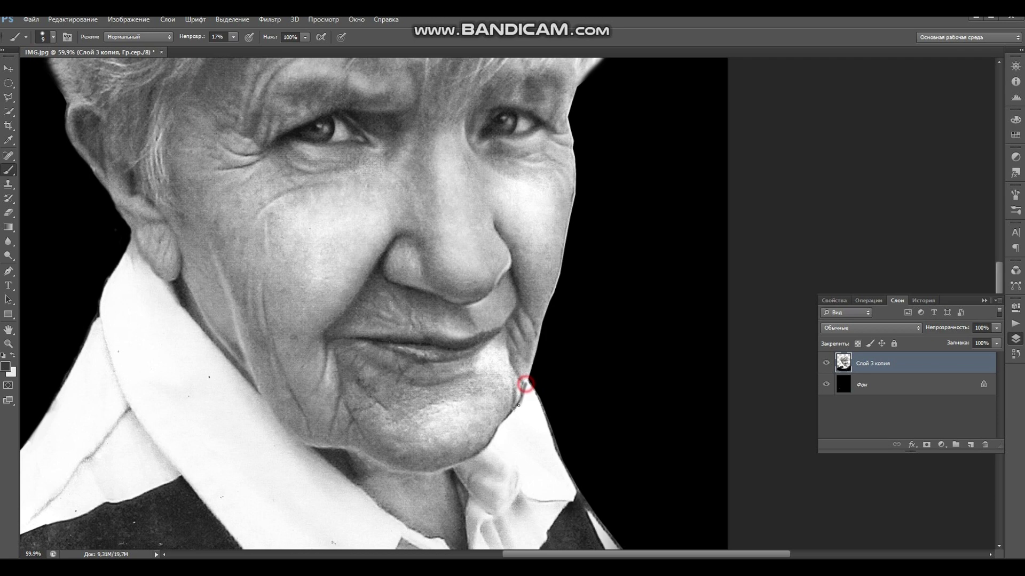
mouse_move(522, 393)
mouse_down()
mouse_move(489, 451)
mouse_move(518, 373)
mouse_move(526, 384)
mouse_move(535, 365)
mouse_move(526, 388)
mouse_up()
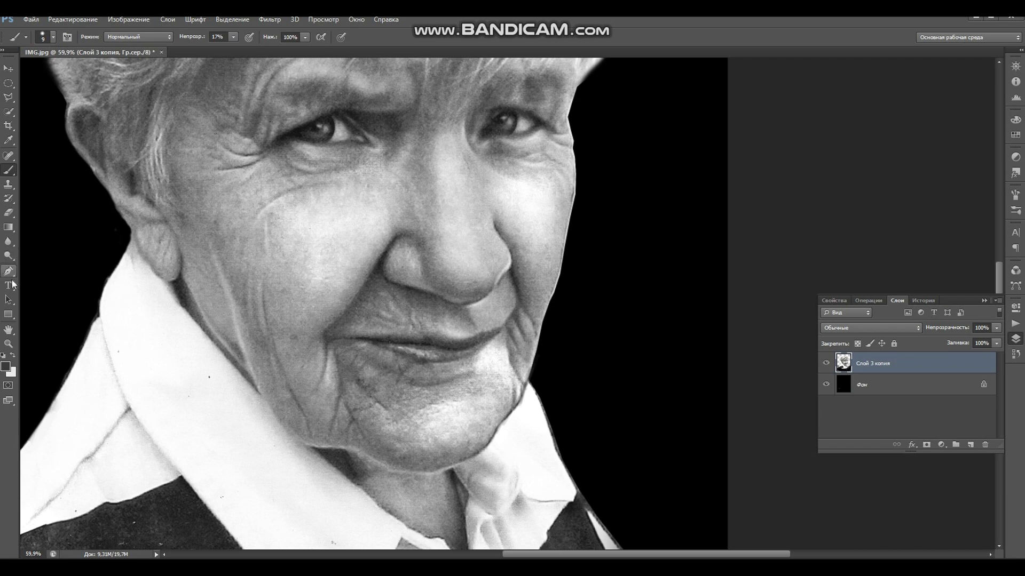
click(9, 255)
click(51, 264)
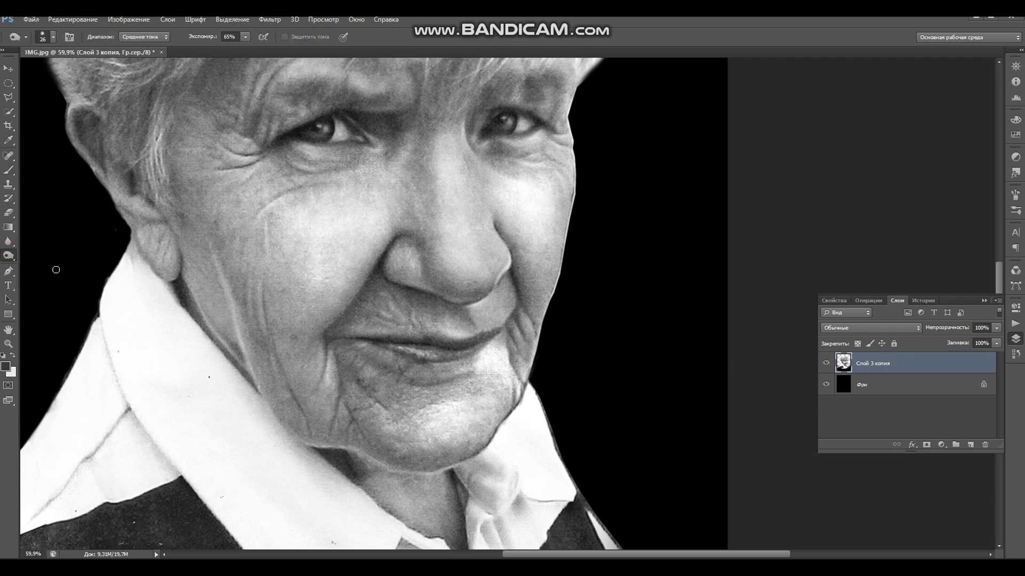
- Burn the jaw outline with a small brush, then darken the collar crease with a larger one
right_click(559, 394)
click(550, 420)
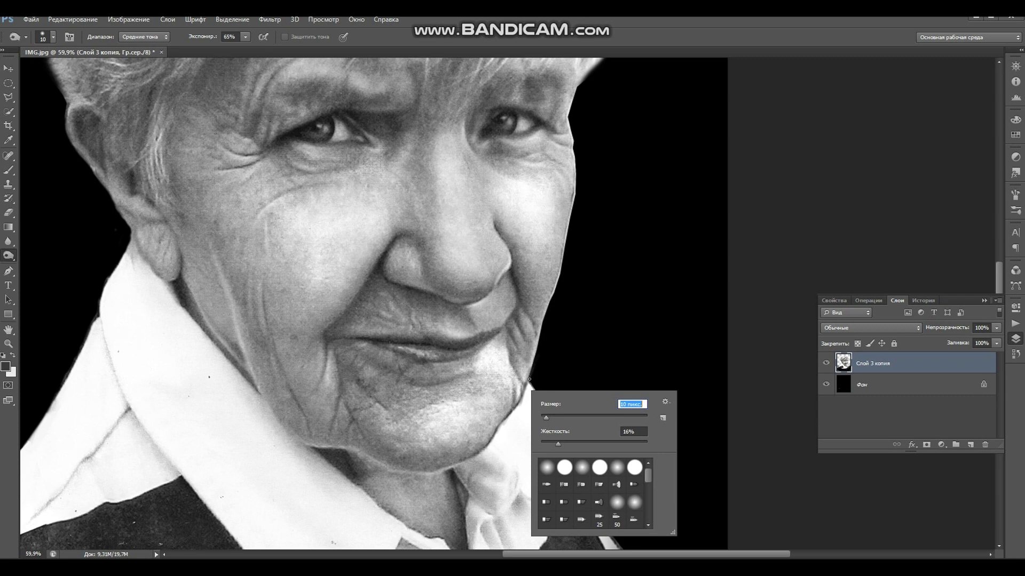
key(Return)
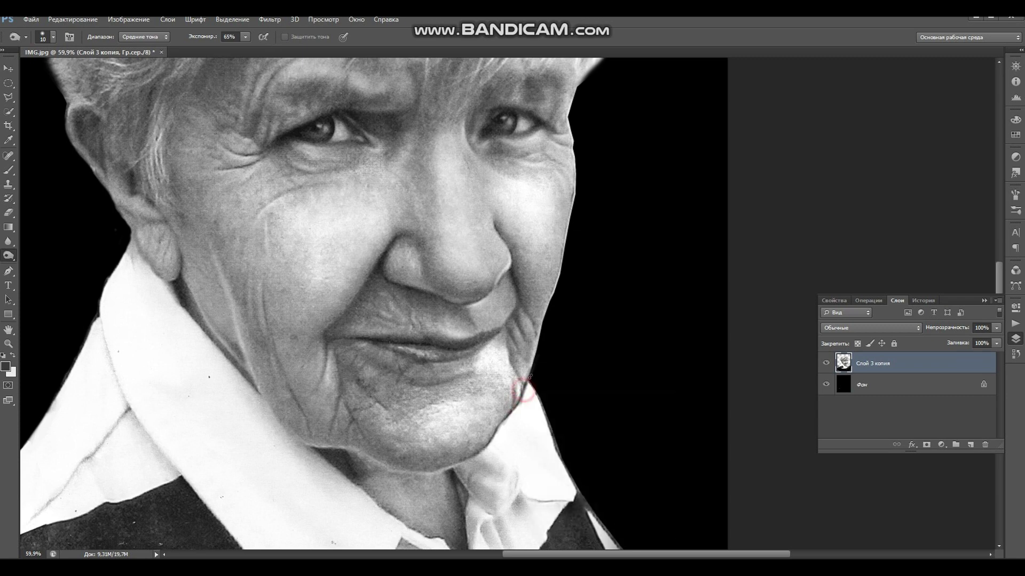
drag(524, 389, 480, 452)
key(bracketright)
key(bracketright)
key(bracketright)
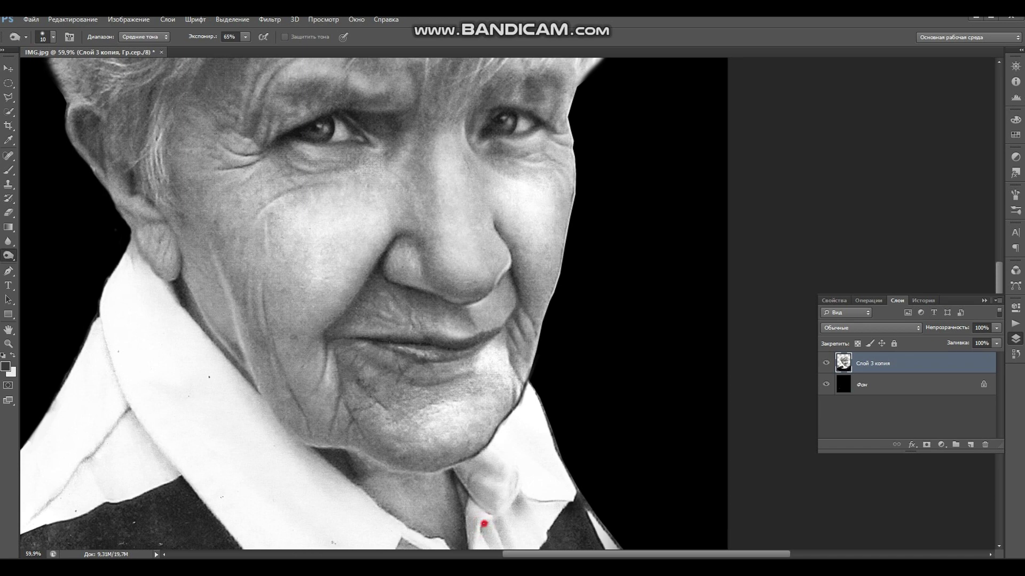
mouse_move(514, 504)
mouse_down()
mouse_move(548, 499)
mouse_move(526, 490)
mouse_move(560, 499)
mouse_up()
click(523, 493)
mouse_move(595, 453)
mouse_down()
mouse_move(655, 425)
mouse_move(556, 416)
mouse_up()
click(9, 212)
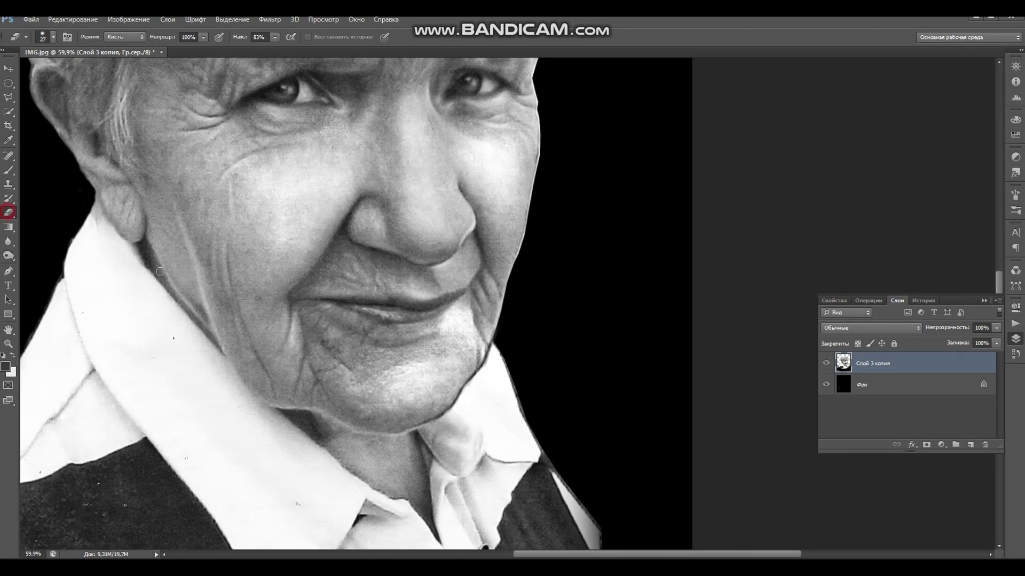
- Erase the grey fringe along the collar's right edge, then pan down to the collar and shirt
mouse_move(505, 341)
mouse_down()
mouse_move(527, 412)
mouse_move(601, 520)
mouse_up()
drag(550, 453, 549, 461)
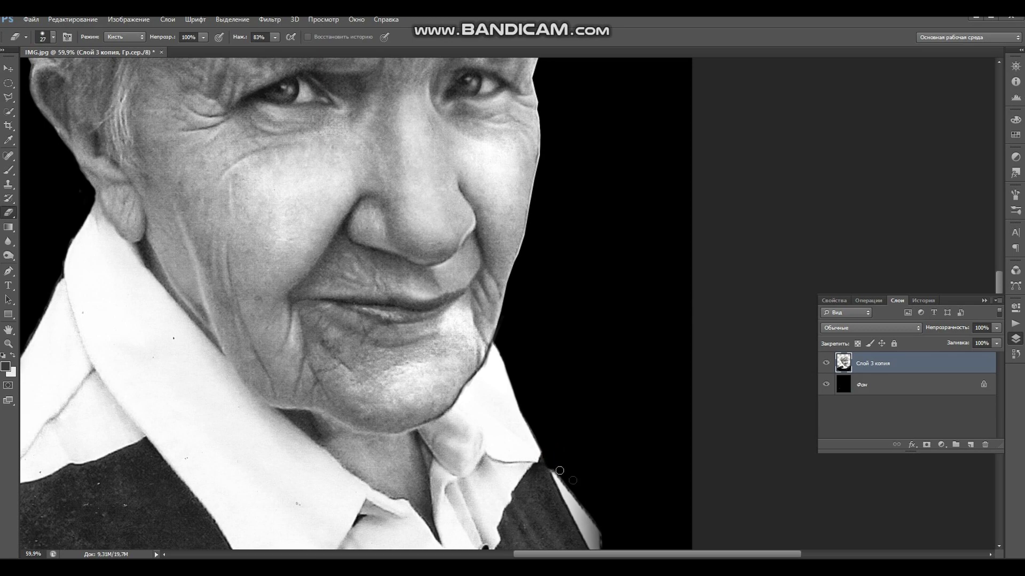
mouse_move(616, 485)
mouse_down()
mouse_move(614, 348)
mouse_move(638, 396)
mouse_move(614, 315)
mouse_move(617, 374)
mouse_move(606, 353)
mouse_up()
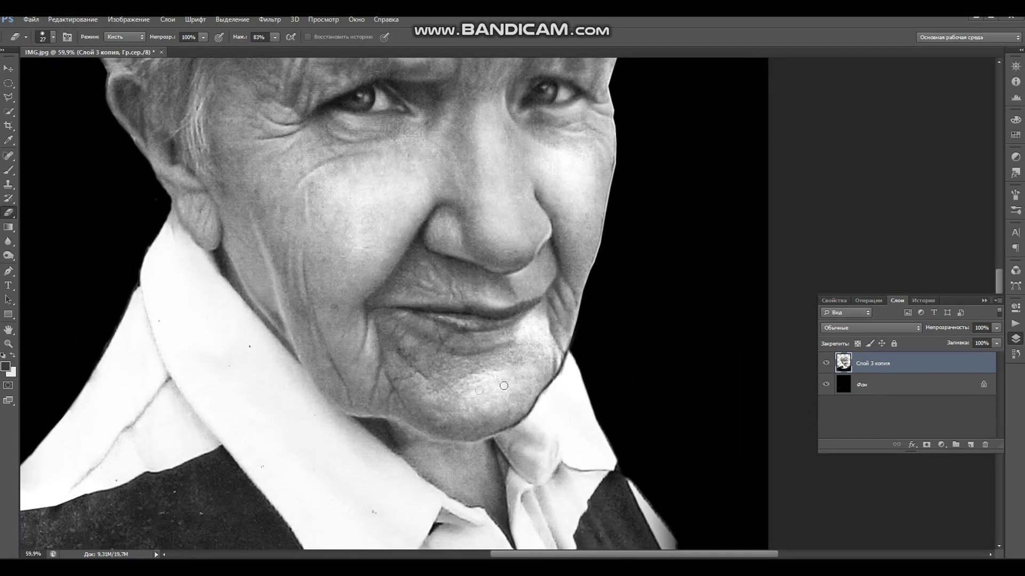
drag(534, 428, 367, 321)
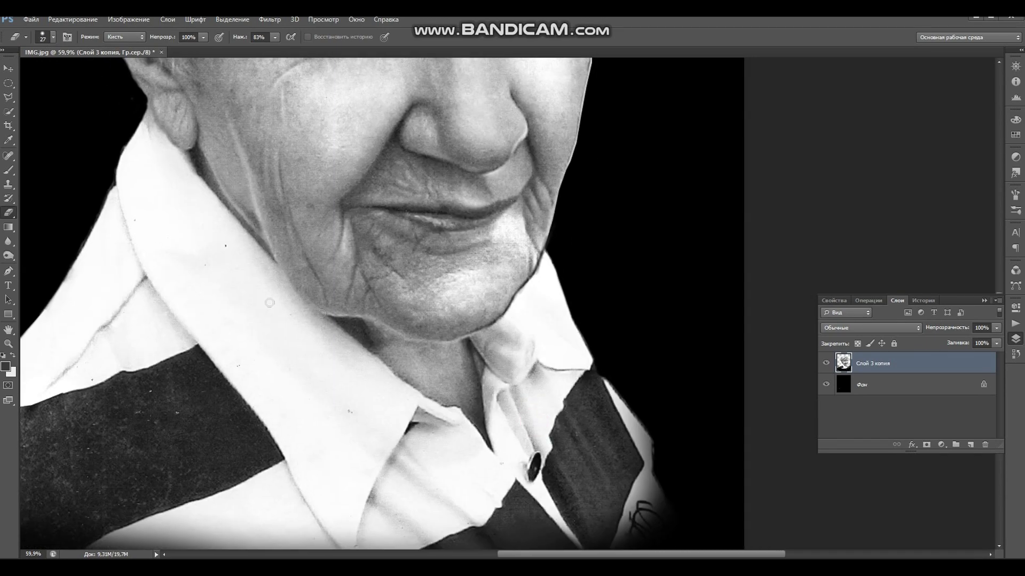
click(8, 255)
- Lighten the neck with an 81 px Dodge brush set to highlights
right_click(9, 255)
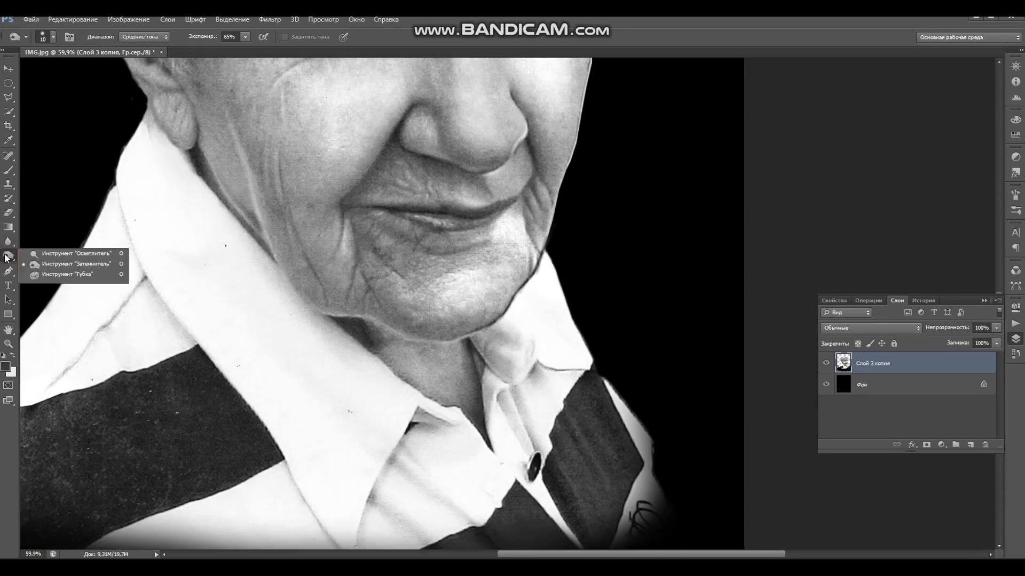
click(69, 254)
right_click(463, 368)
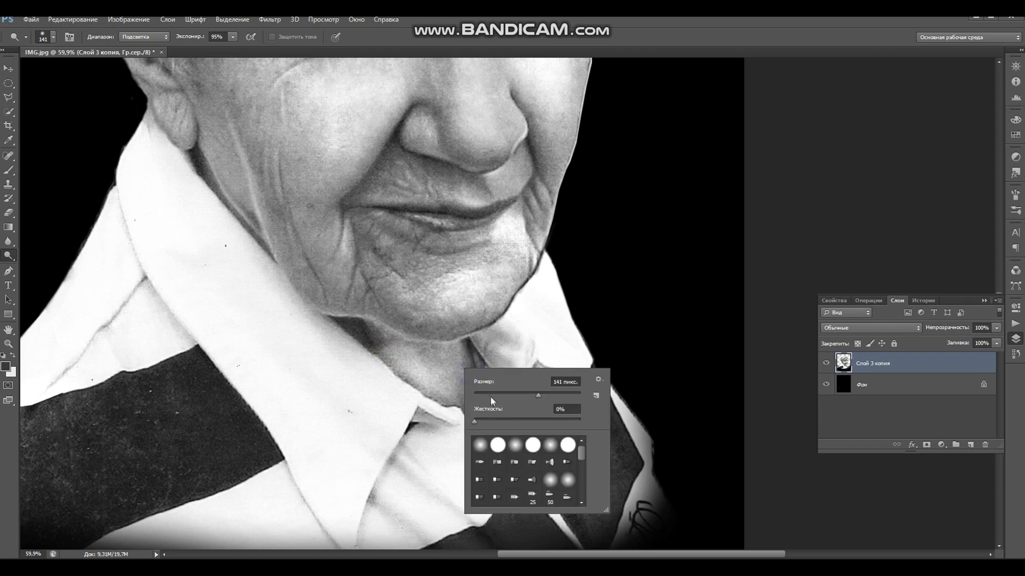
drag(493, 396, 515, 396)
key(Return)
drag(410, 348, 501, 370)
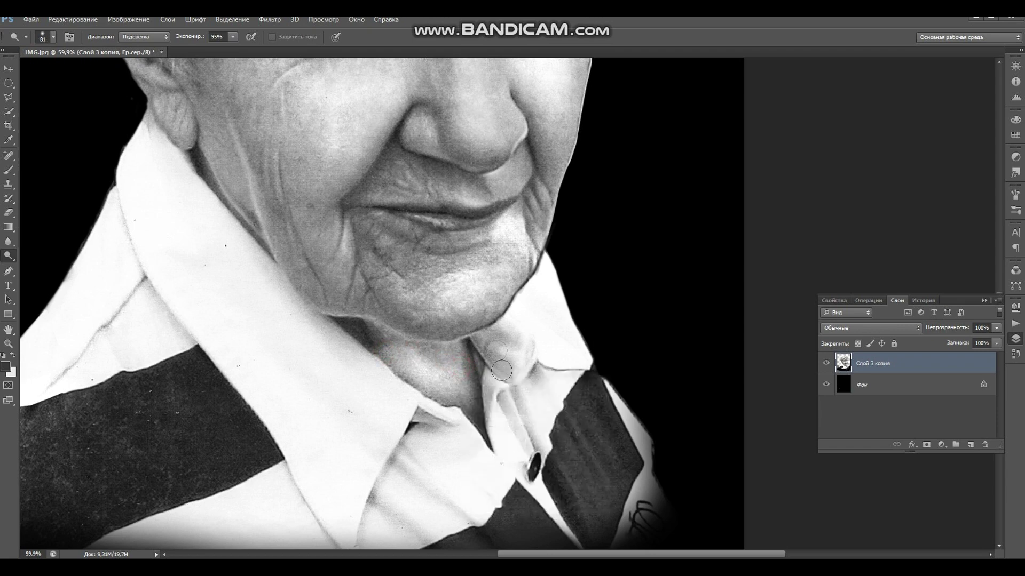
- Switch to the Burn tool with a 19 px brush
right_click(436, 335)
right_click(8, 256)
click(30, 265)
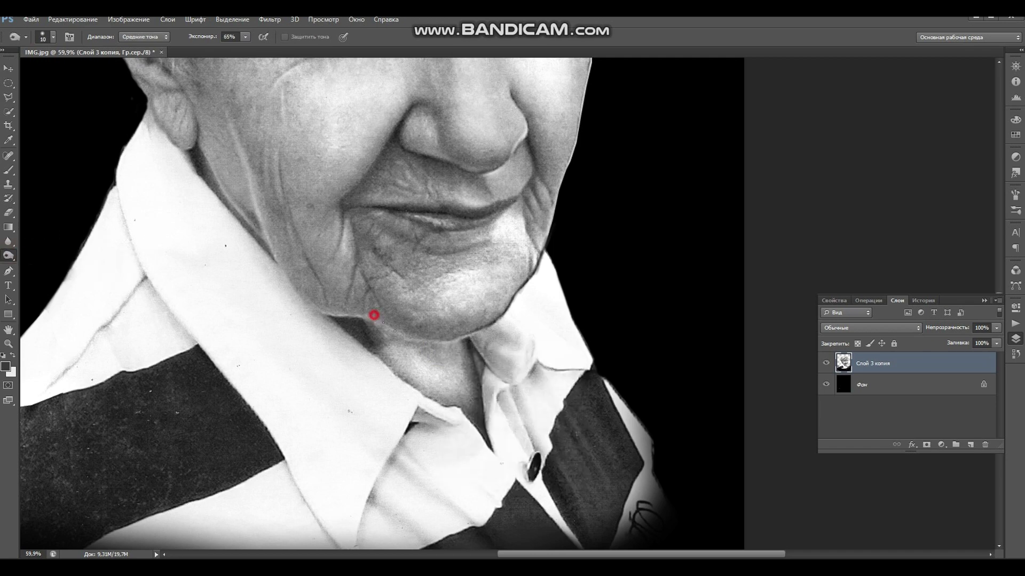
right_click(424, 330)
drag(444, 358, 449, 363)
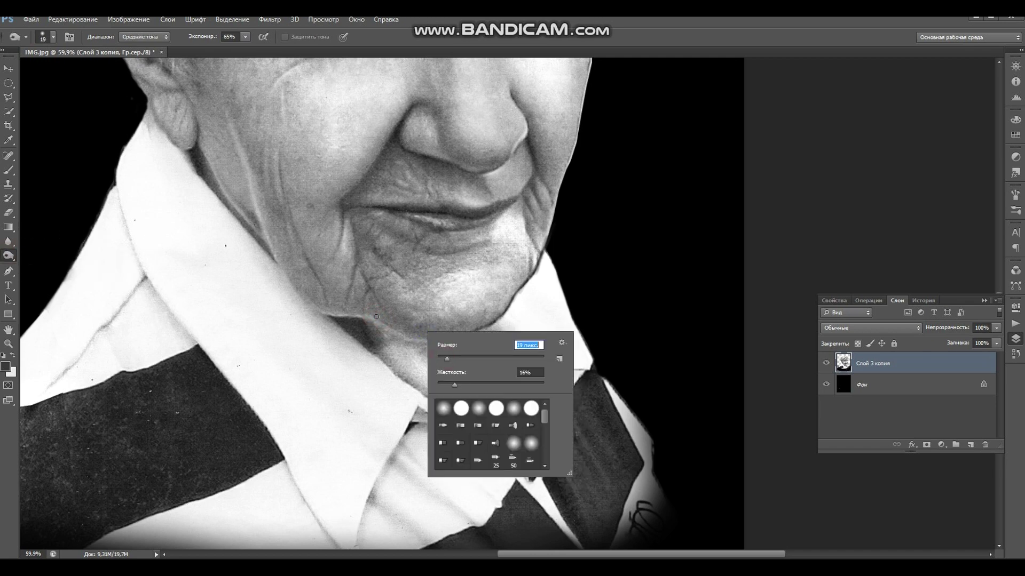
key(Return)
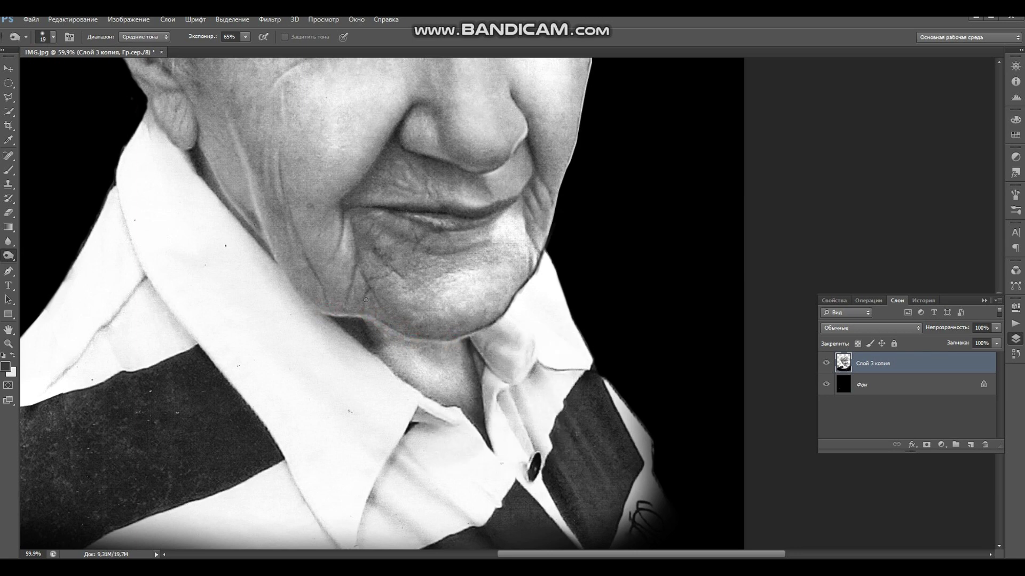
- Tone the shading of the upper and lower lips
drag(473, 302, 476, 413)
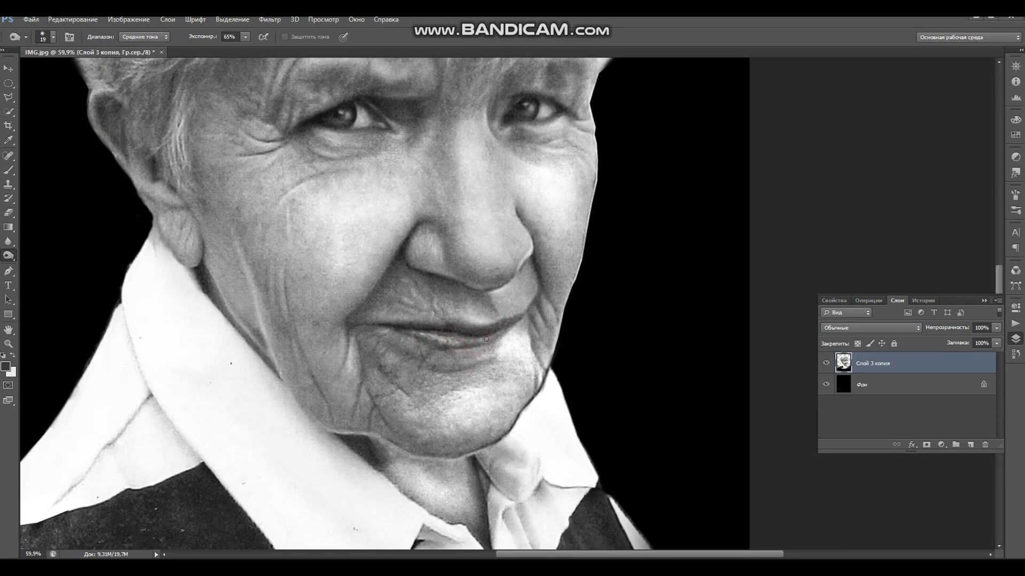
drag(452, 336, 490, 337)
drag(432, 337, 497, 350)
drag(420, 318, 455, 319)
click(459, 312)
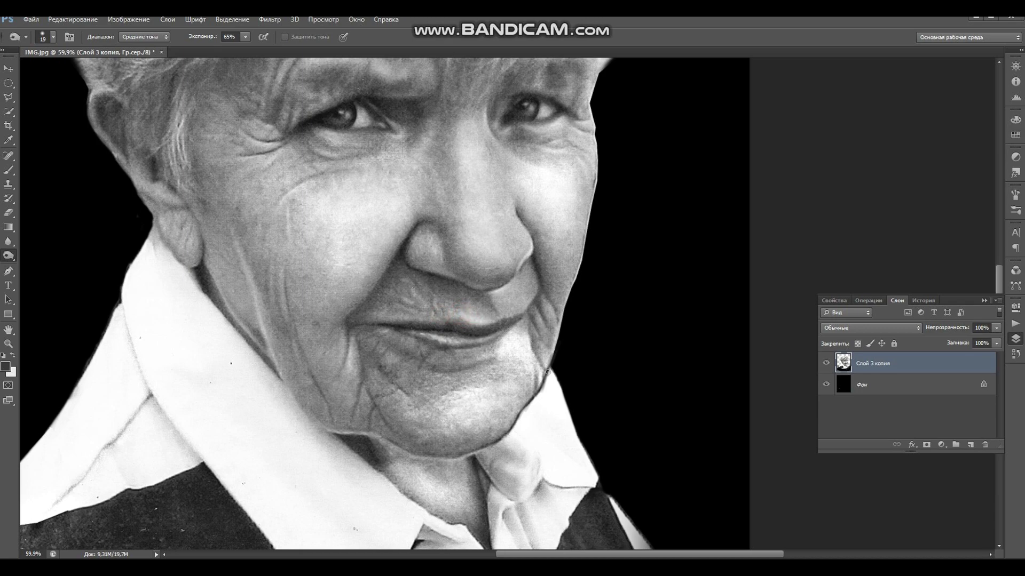
drag(538, 273, 473, 324)
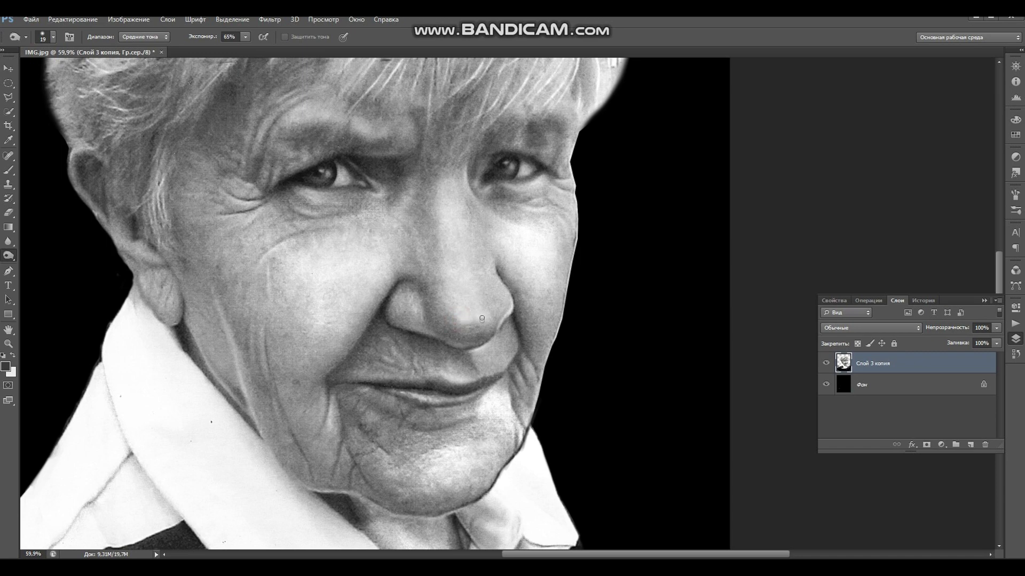
right_click(482, 324)
- Set the brush to 52 px and tone the nose tip and up along the bridge
click(518, 346)
drag(522, 346, 534, 345)
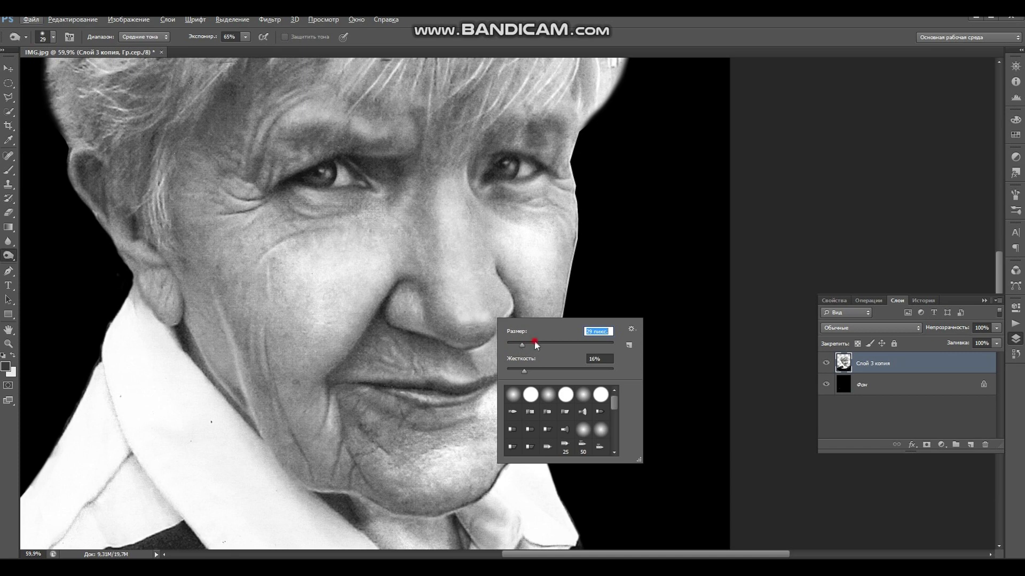
click(456, 318)
click(482, 324)
click(488, 293)
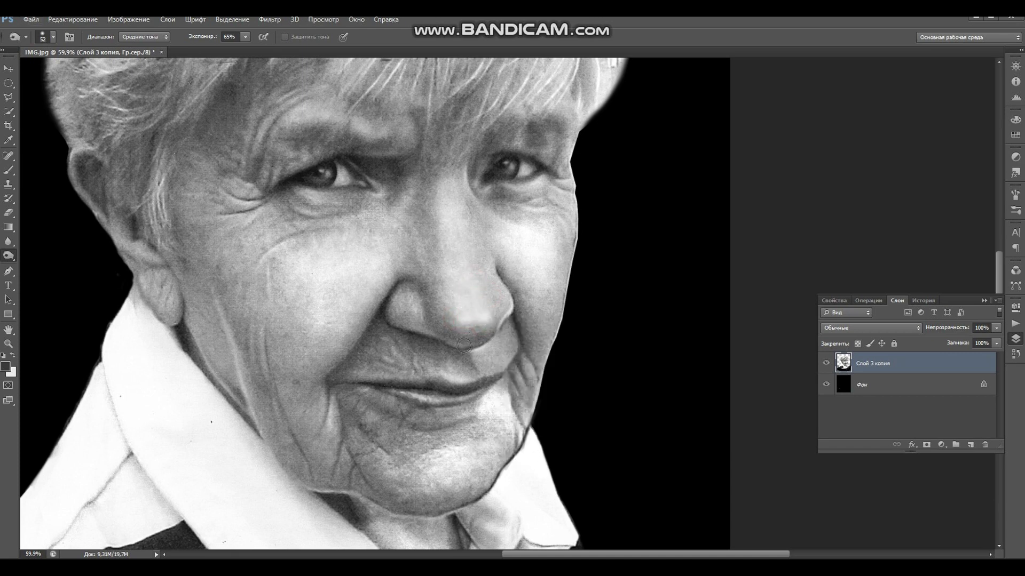
click(451, 311)
click(475, 328)
click(469, 286)
click(451, 247)
click(457, 231)
click(459, 208)
click(463, 227)
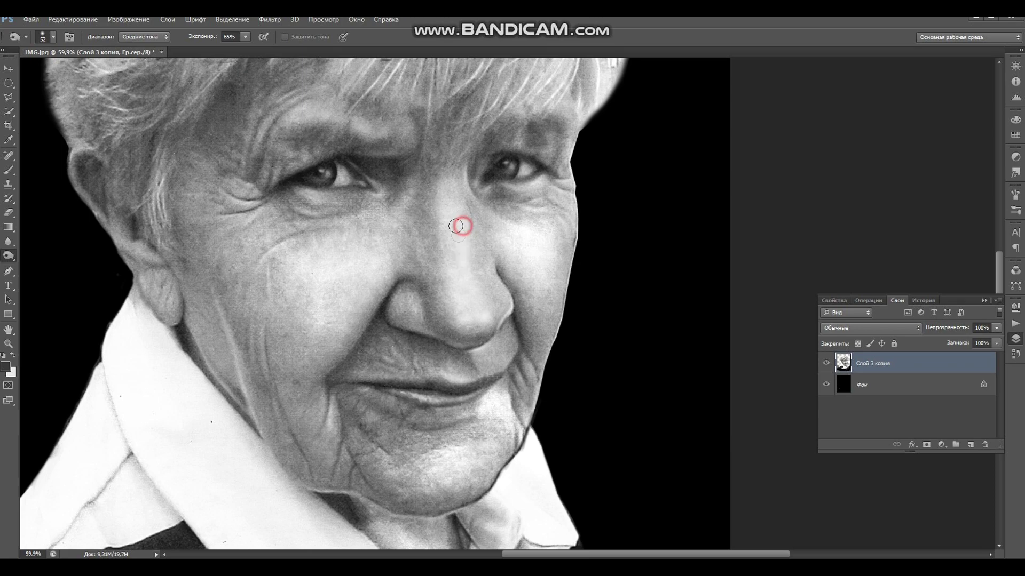
click(453, 203)
mouse_move(452, 178)
mouse_down()
mouse_move(444, 190)
mouse_move(448, 169)
mouse_move(454, 236)
mouse_up()
- Tone down the nose length, then with a 78 px brush the side, tip and left nostril
mouse_move(547, 480)
mouse_down()
mouse_move(551, 389)
mouse_move(541, 420)
mouse_up()
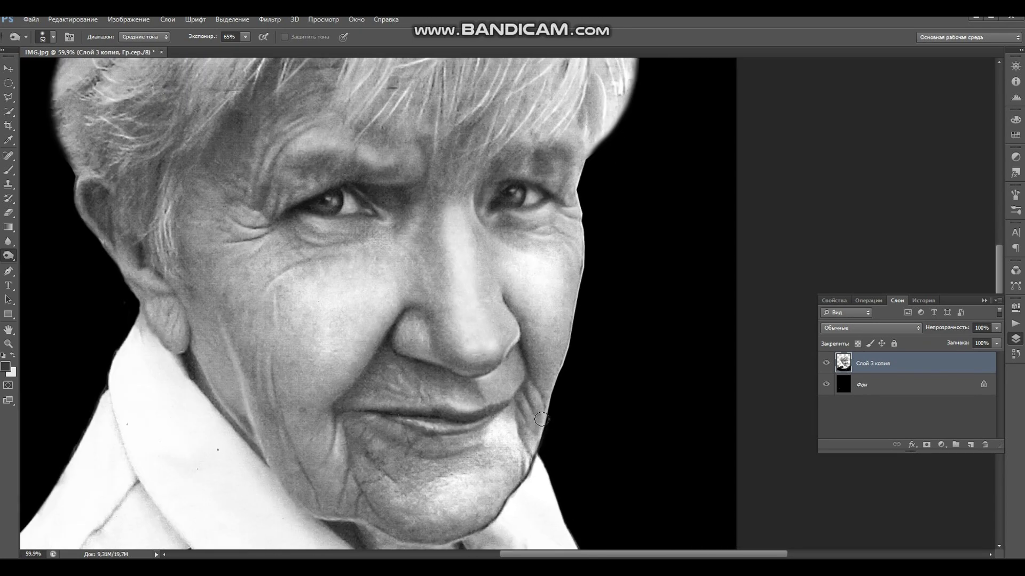
mouse_move(472, 273)
mouse_down()
mouse_move(475, 346)
mouse_move(486, 306)
mouse_move(474, 278)
mouse_move(490, 342)
mouse_move(468, 295)
mouse_move(471, 326)
mouse_move(485, 299)
mouse_move(485, 344)
mouse_up()
right_click(503, 253)
drag(568, 271, 574, 271)
click(466, 213)
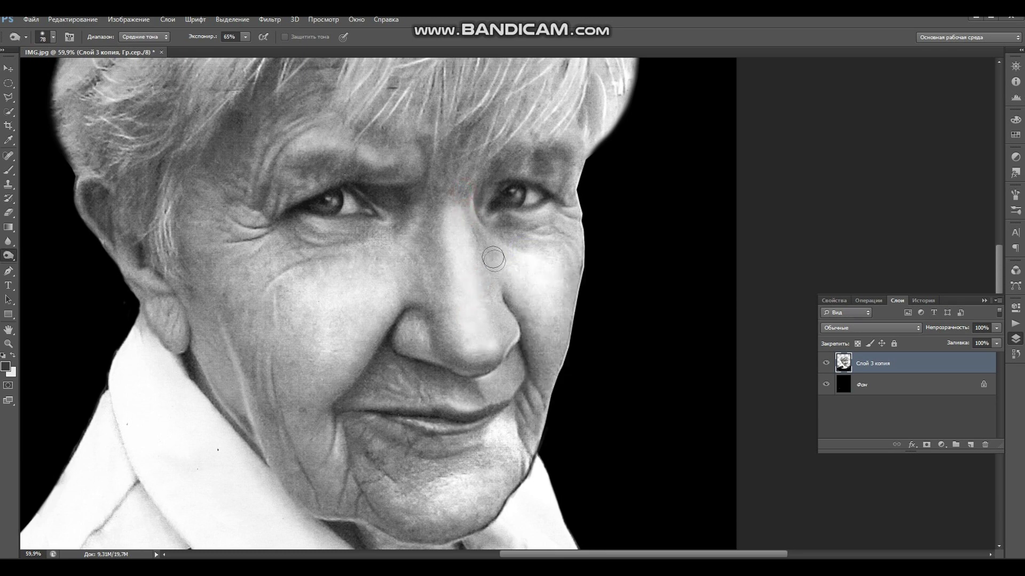
mouse_move(525, 310)
mouse_down()
mouse_move(487, 279)
mouse_move(498, 344)
mouse_up()
click(460, 343)
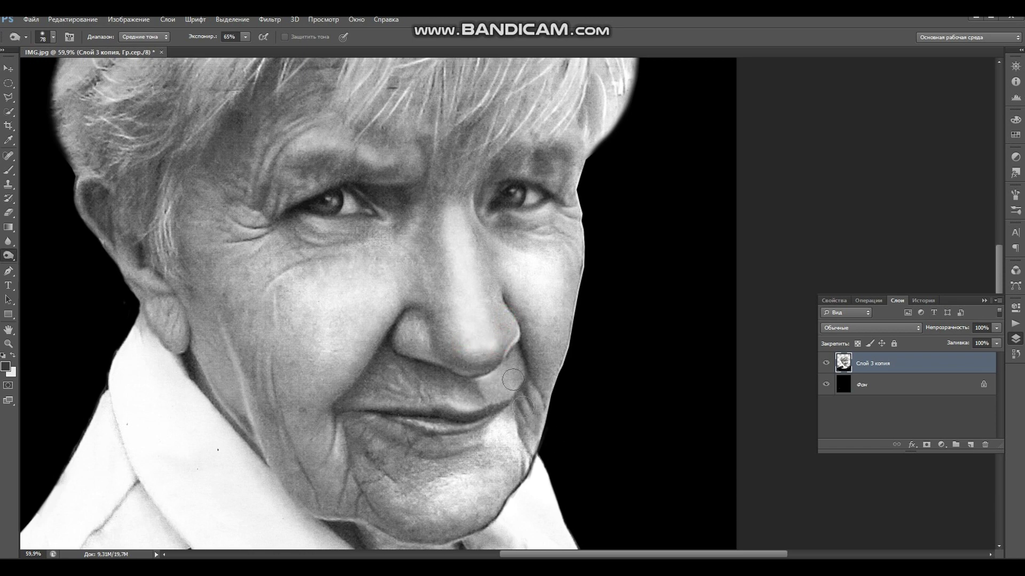
click(434, 352)
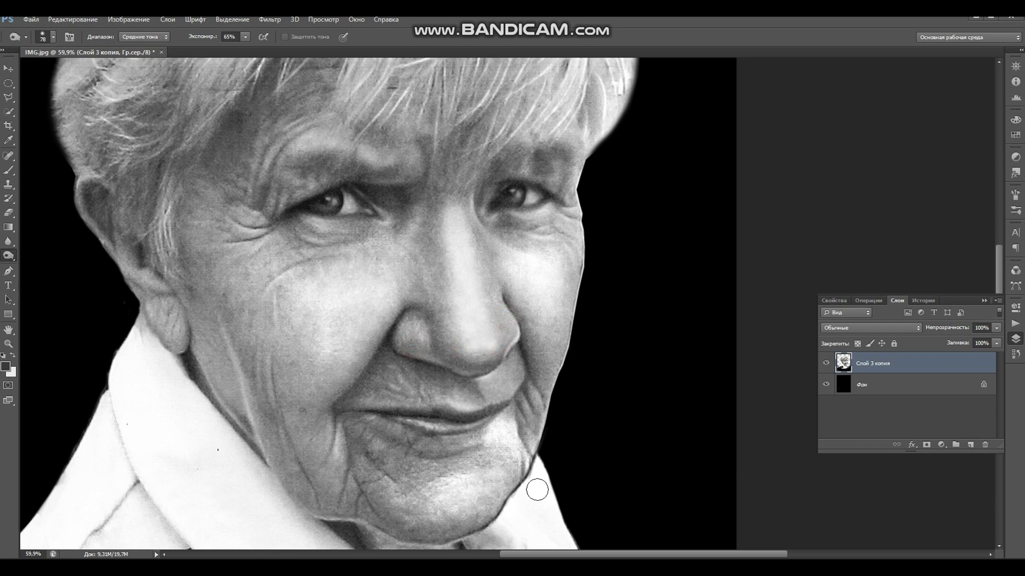
scroll(537, 489, down, 5)
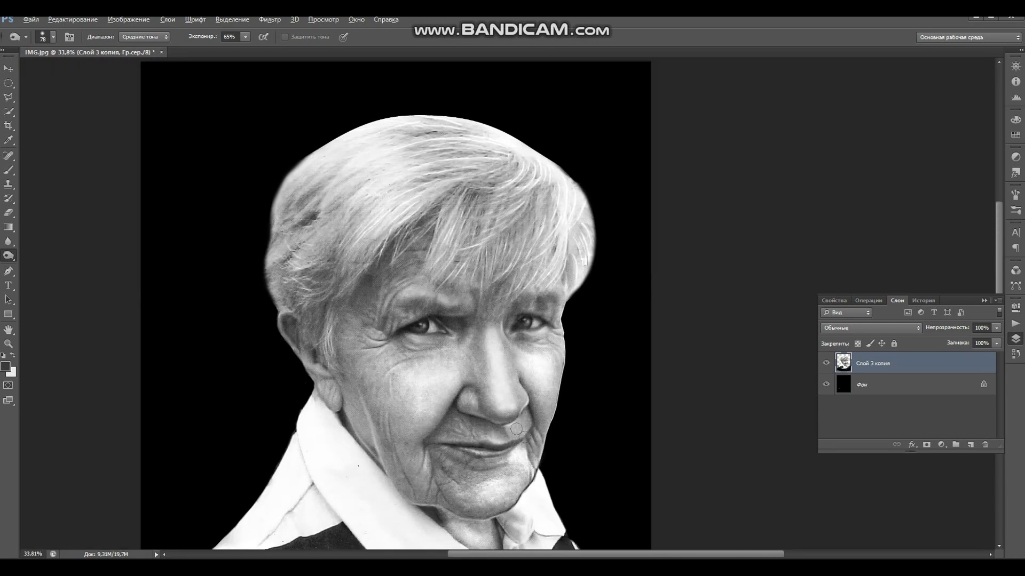
- Draw a crop frame around the centred portrait
drag(555, 393, 524, 299)
scroll(511, 337, down, 1)
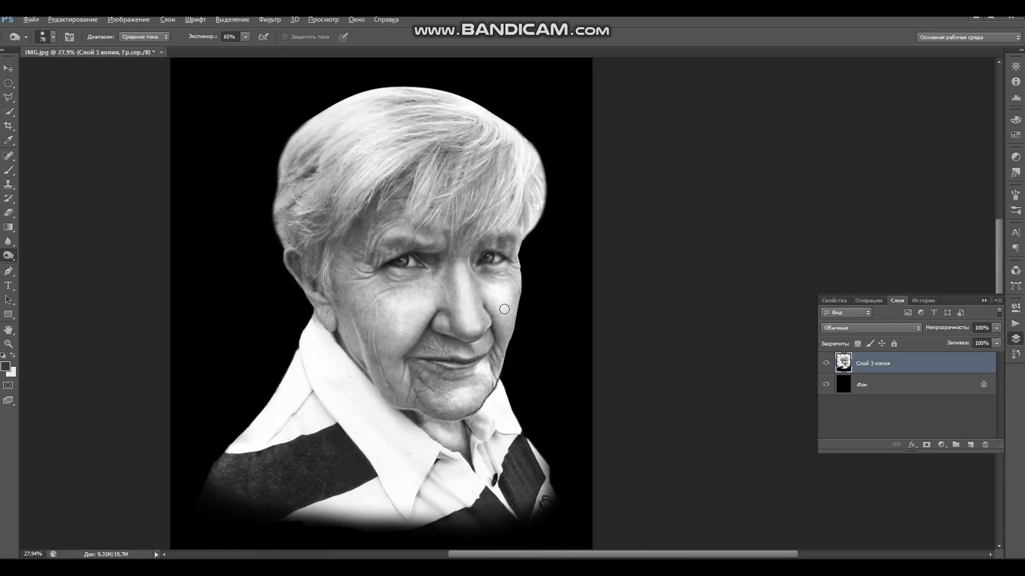
scroll(364, 298, down, 1)
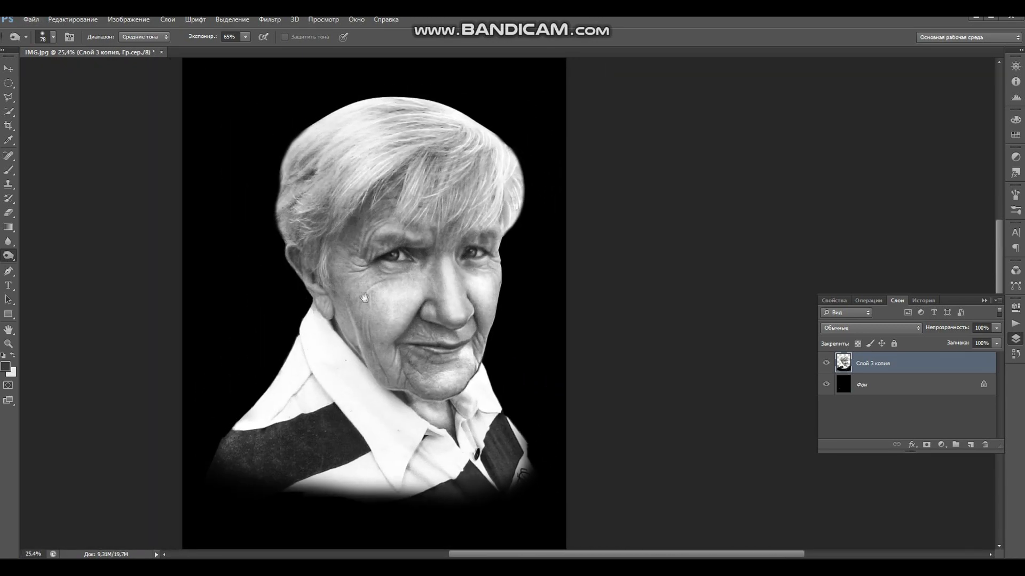
click(8, 126)
drag(211, 98, 532, 495)
- Adjust the crop edges to about 32.36 cm wide and apply the crop
drag(508, 102, 507, 95)
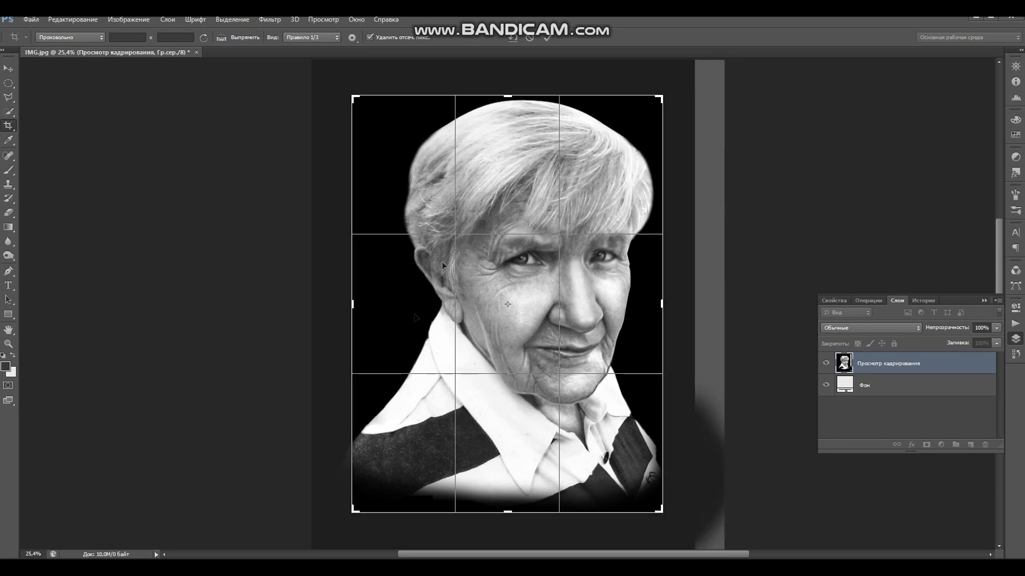
mouse_move(352, 305)
mouse_down()
mouse_move(343, 305)
mouse_move(352, 313)
mouse_up()
drag(507, 511, 507, 513)
drag(667, 313, 676, 305)
drag(338, 305, 338, 305)
drag(677, 303, 681, 303)
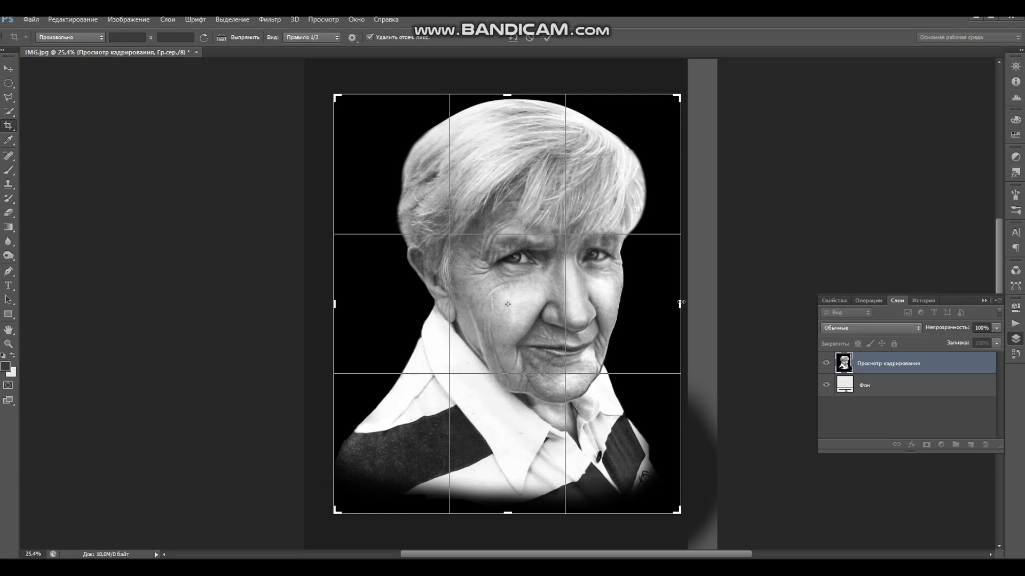
drag(680, 302, 683, 303)
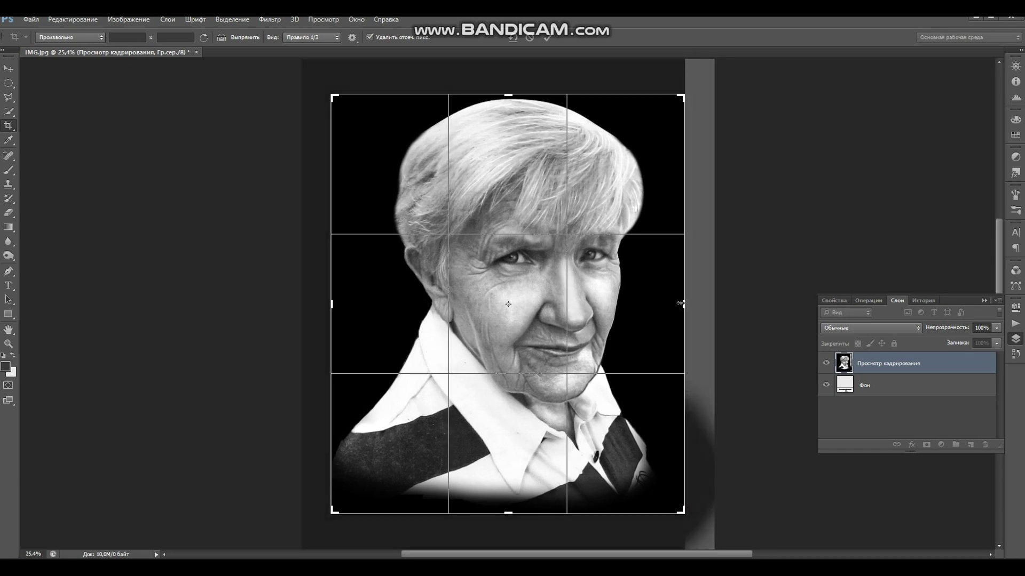
key(Return)
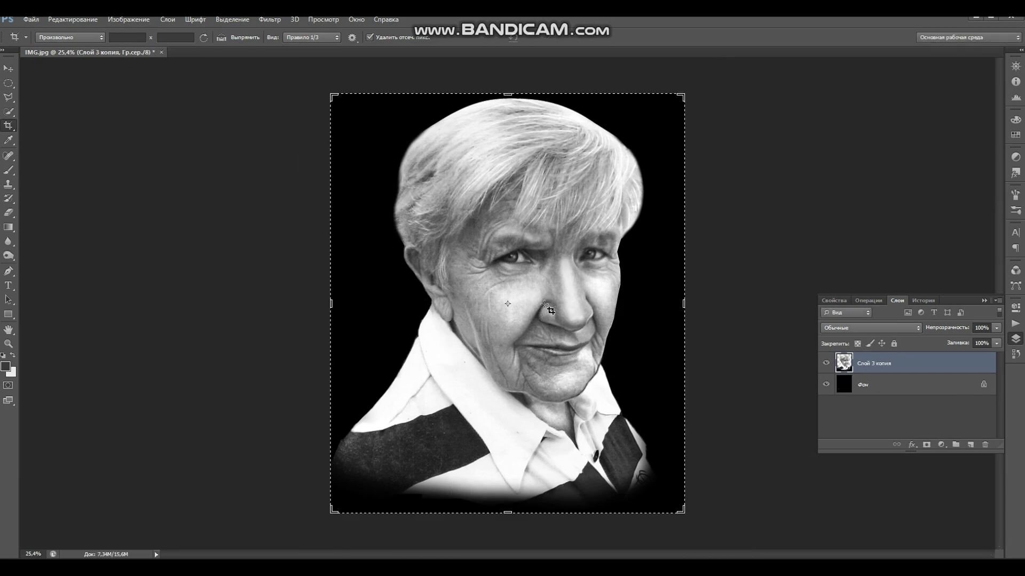
- Draw a rectangular selection down from the top of the head, then deselect
click(9, 68)
click(9, 84)
right_click(9, 83)
click(71, 86)
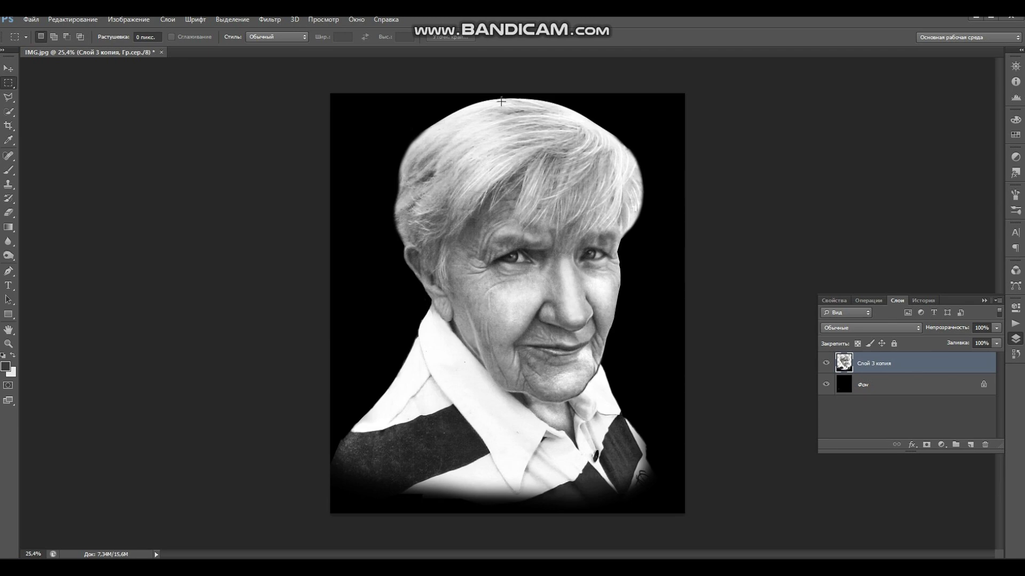
drag(504, 100, 590, 401)
click(558, 290)
- Set the print height to 30 cm in Image Size and fit the image on screen
click(129, 19)
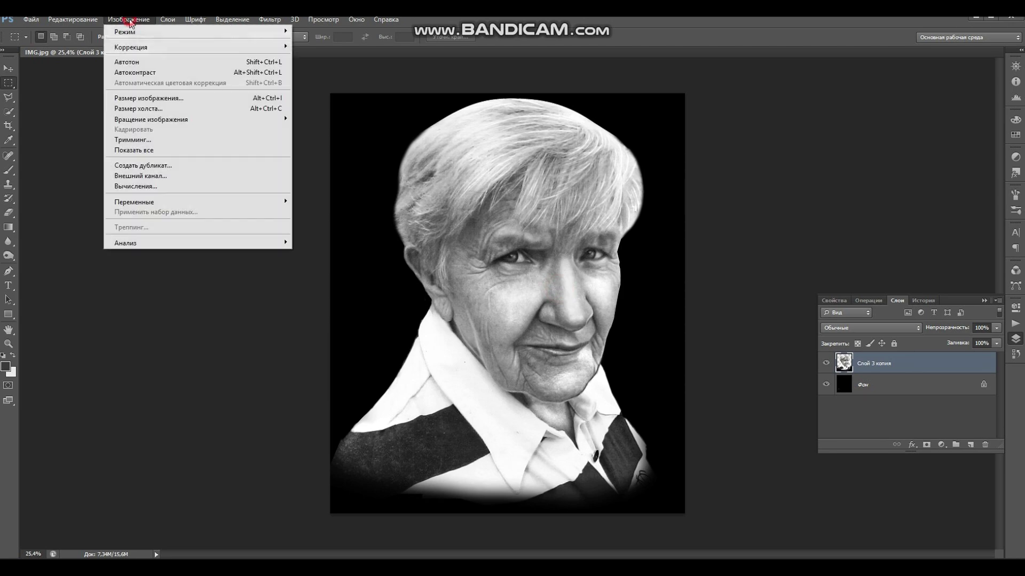
click(147, 98)
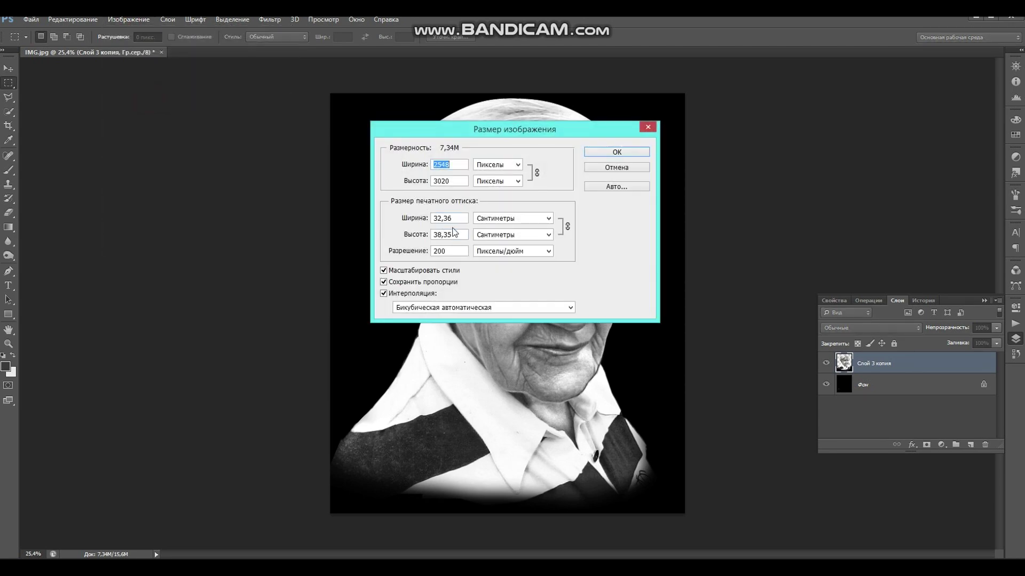
drag(463, 233, 436, 235)
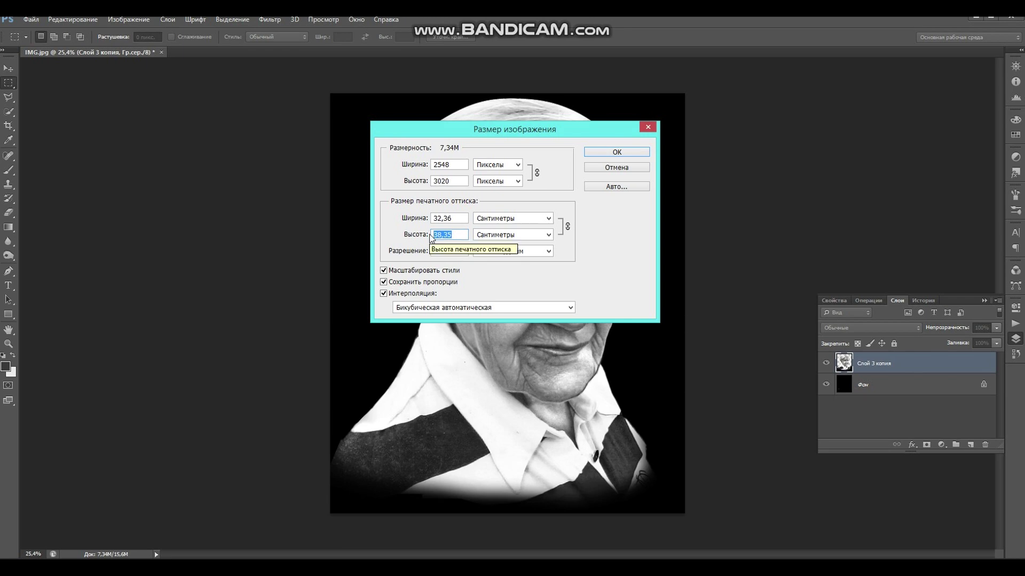
text(30)
click(604, 151)
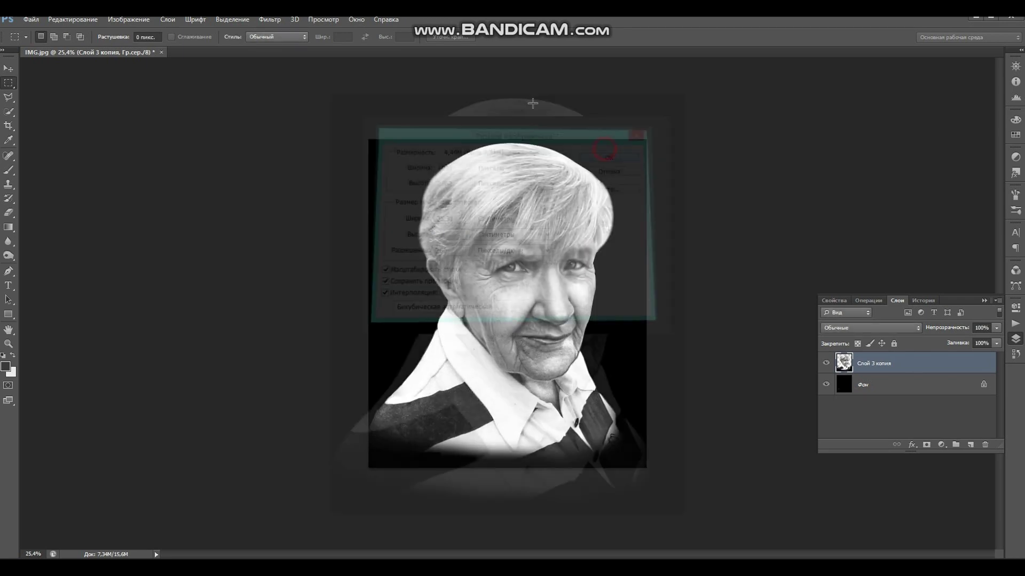
key(ctrl+0)
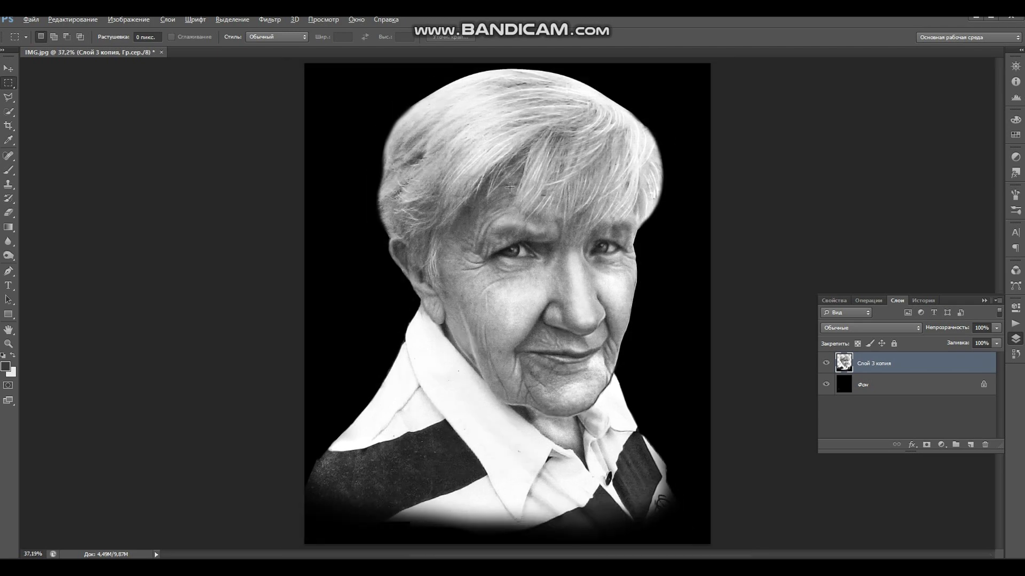
drag(505, 68, 599, 416)
- Resize the image to a 28 cm print height and check the head with a temporary selection
click(556, 298)
click(138, 20)
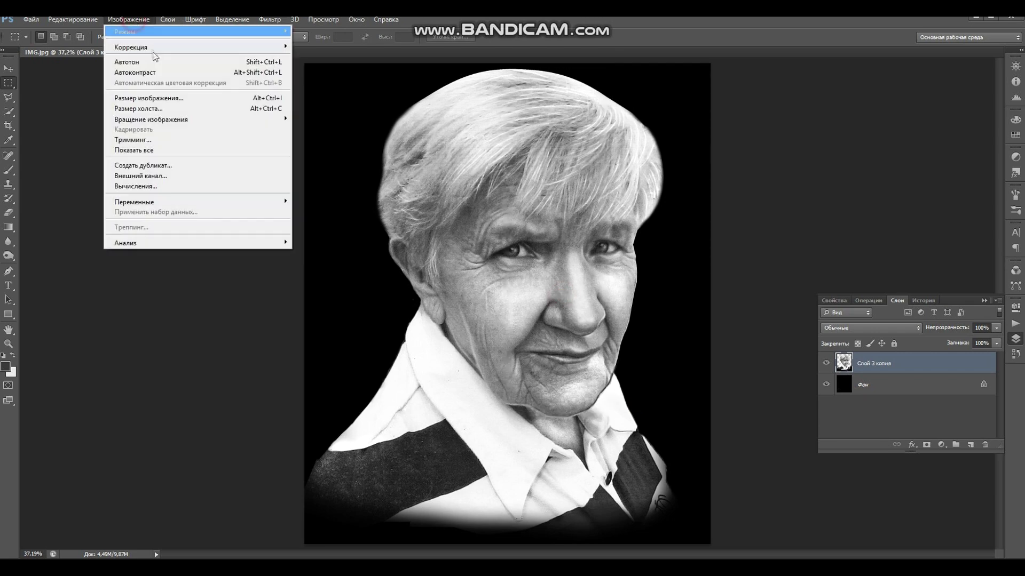
click(160, 98)
double_click(457, 233)
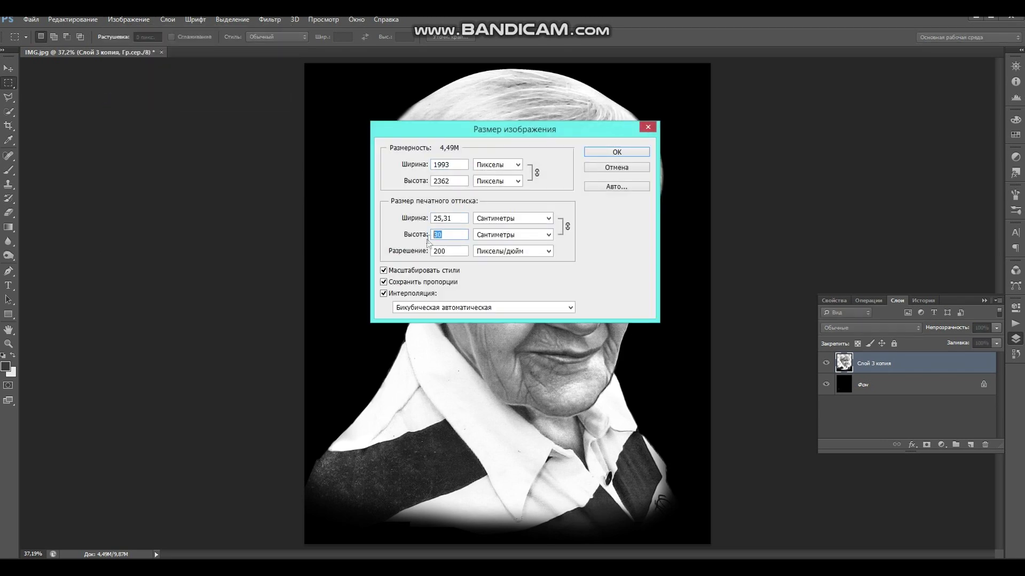
text(2)
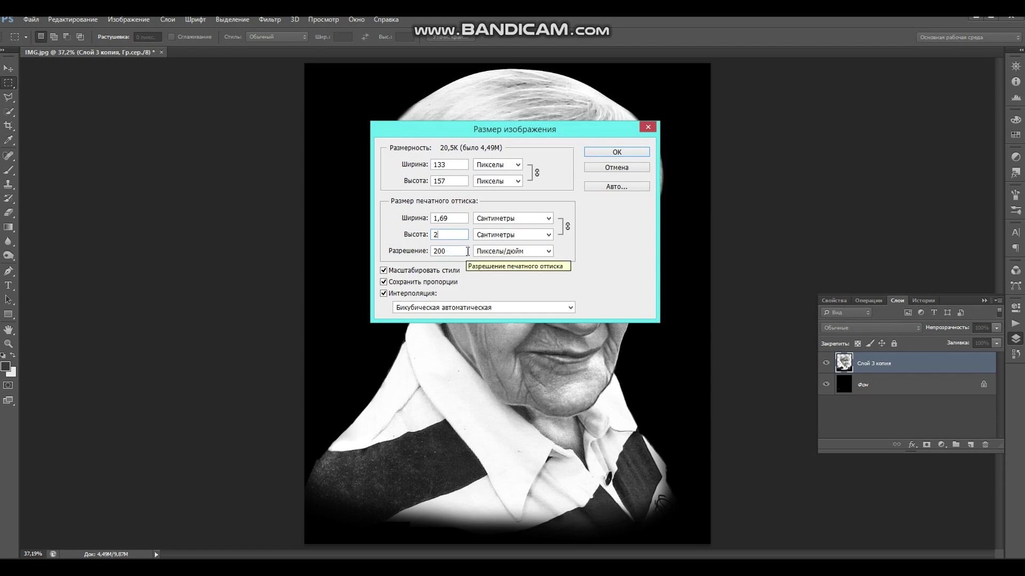
text(8)
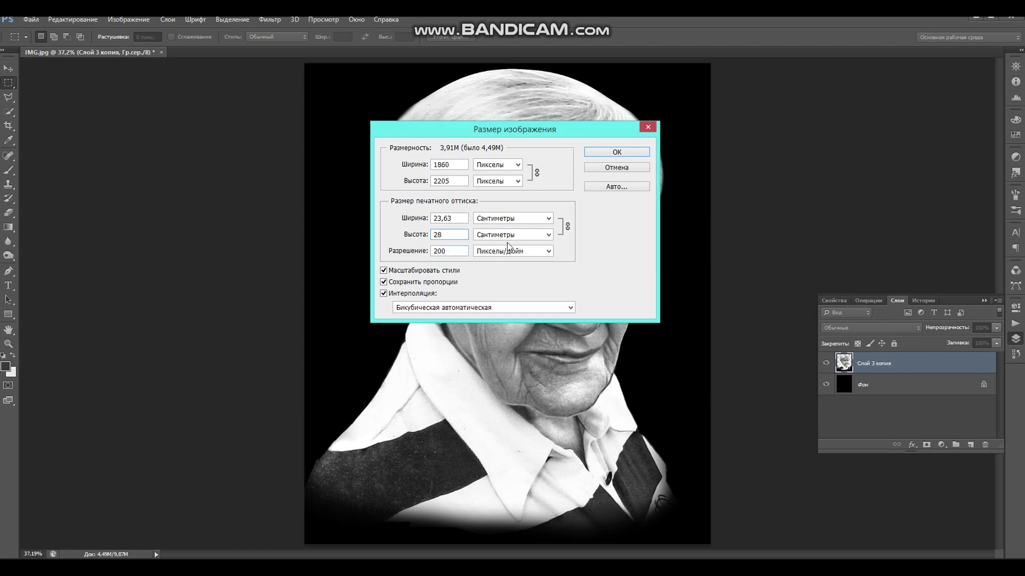
click(607, 153)
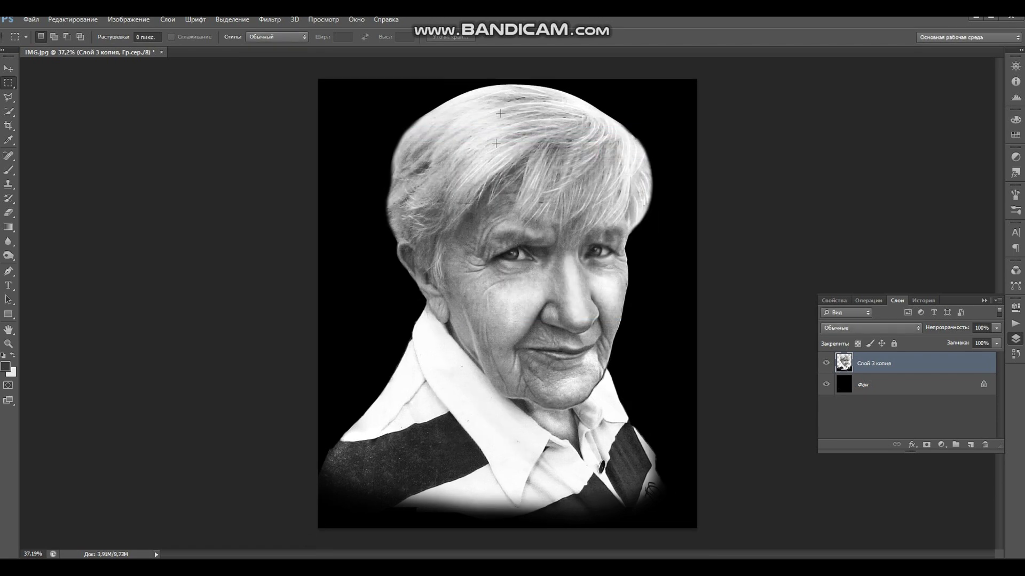
drag(513, 86, 602, 409)
click(541, 270)
- Change the resolution to 85 pixels/inch, giving 790 × 937 pixels
click(123, 19)
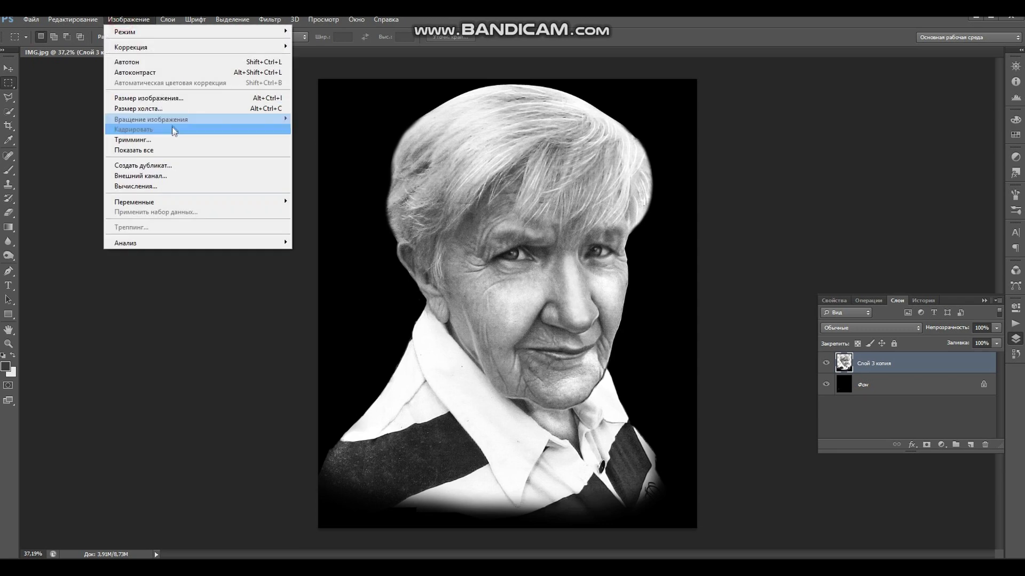
click(171, 98)
double_click(448, 250)
text(85)
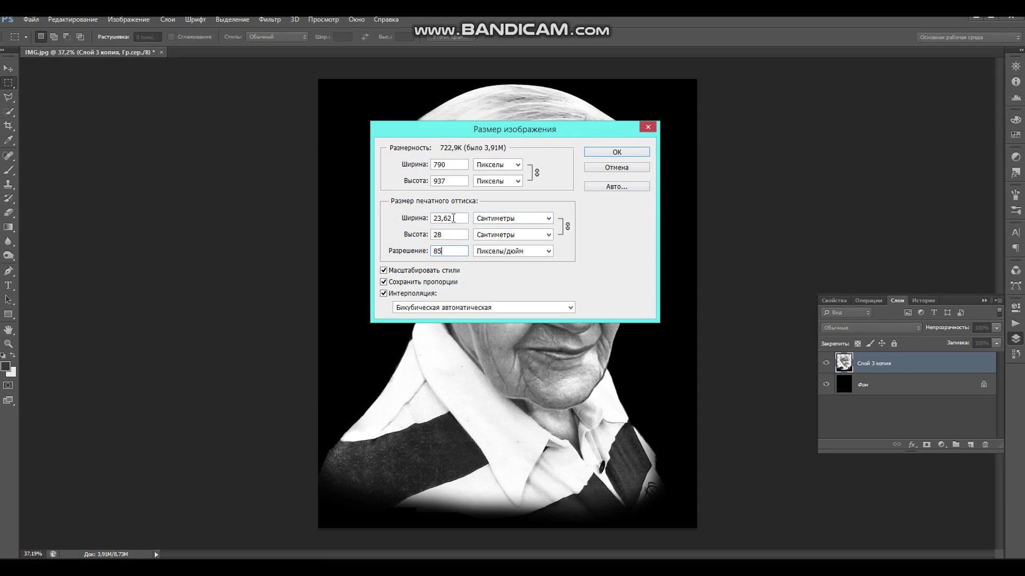
click(613, 153)
scroll(594, 210, up, 3)
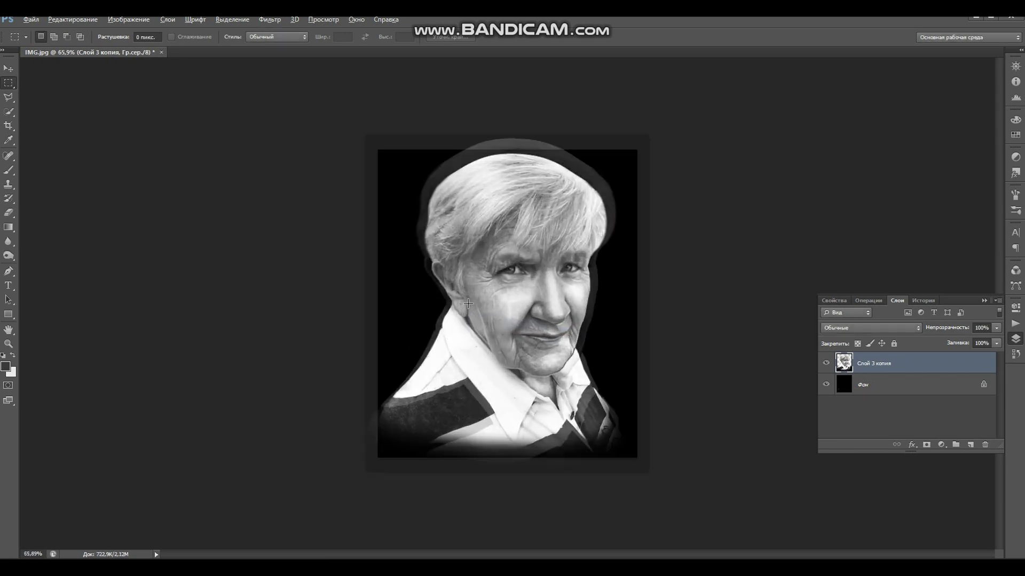
- Save the portrait as a BMP copy named бабуш and accept the BMP options
click(31, 20)
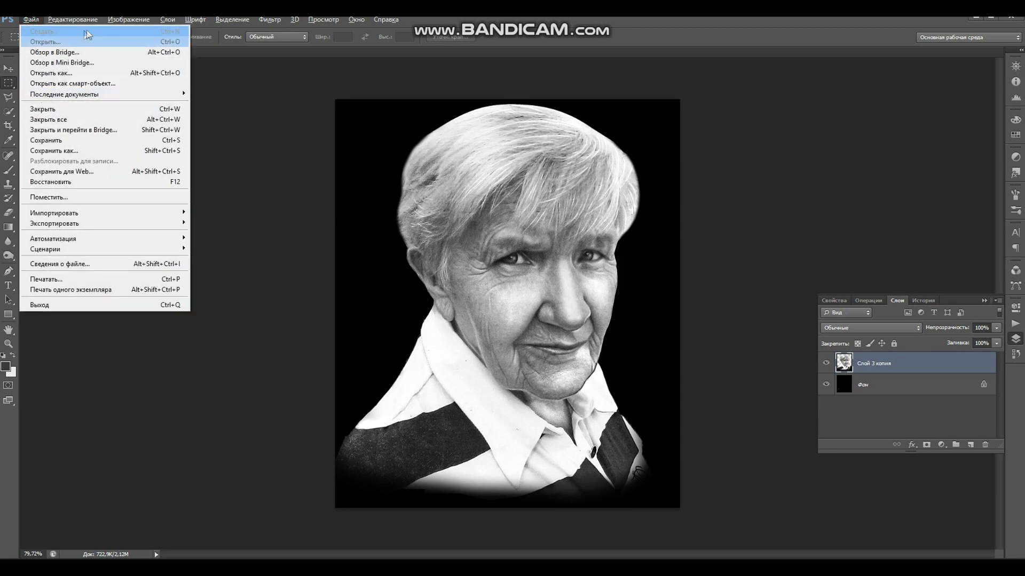
click(128, 19)
mouse_move(31, 19)
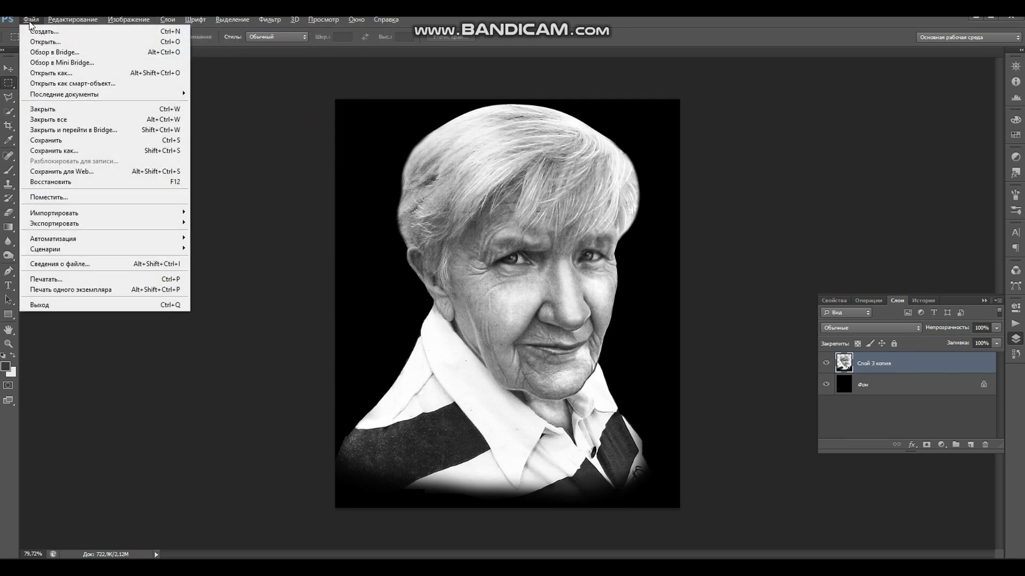
click(58, 150)
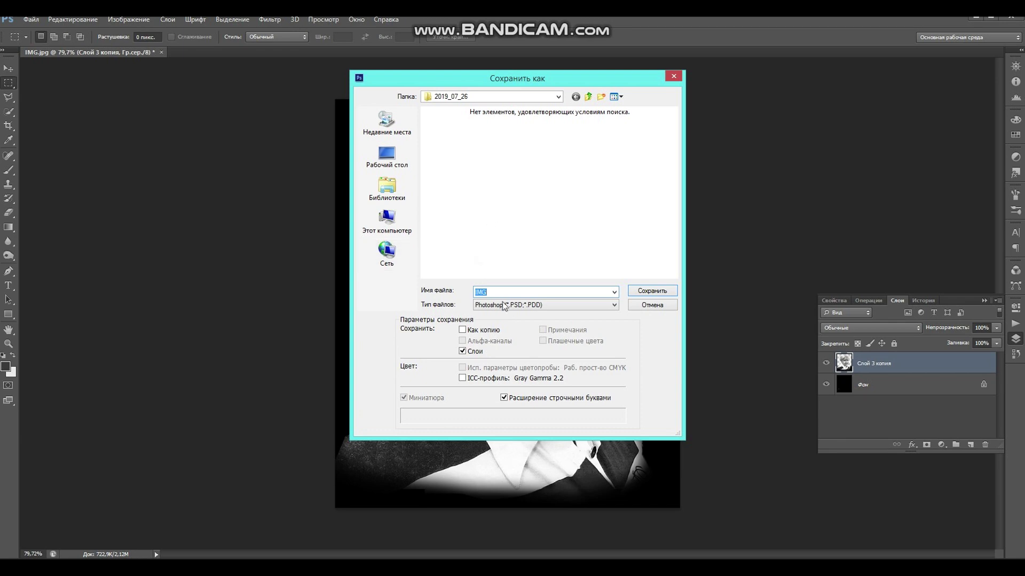
click(517, 308)
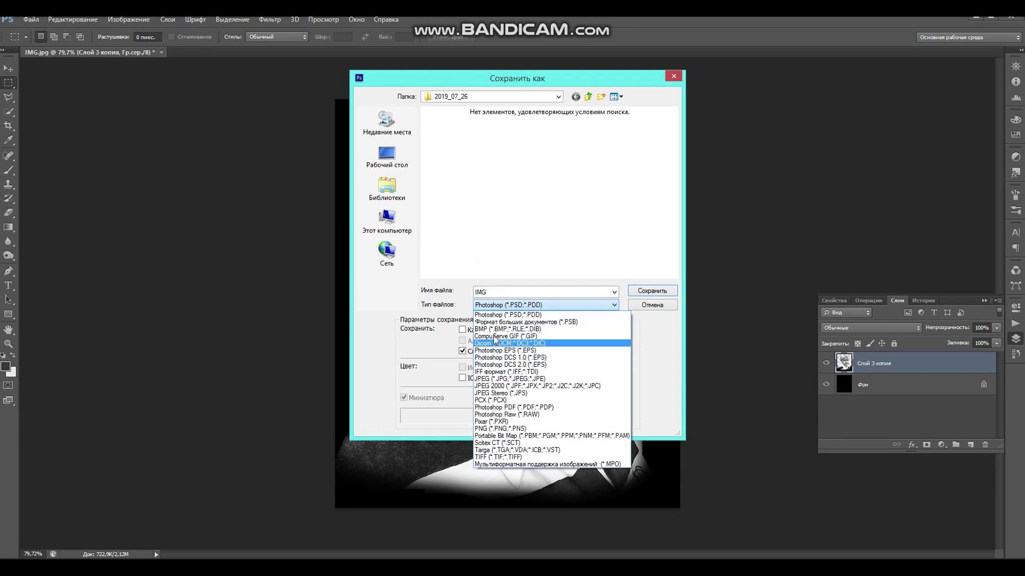
click(495, 325)
double_click(486, 292)
text(бабуш)
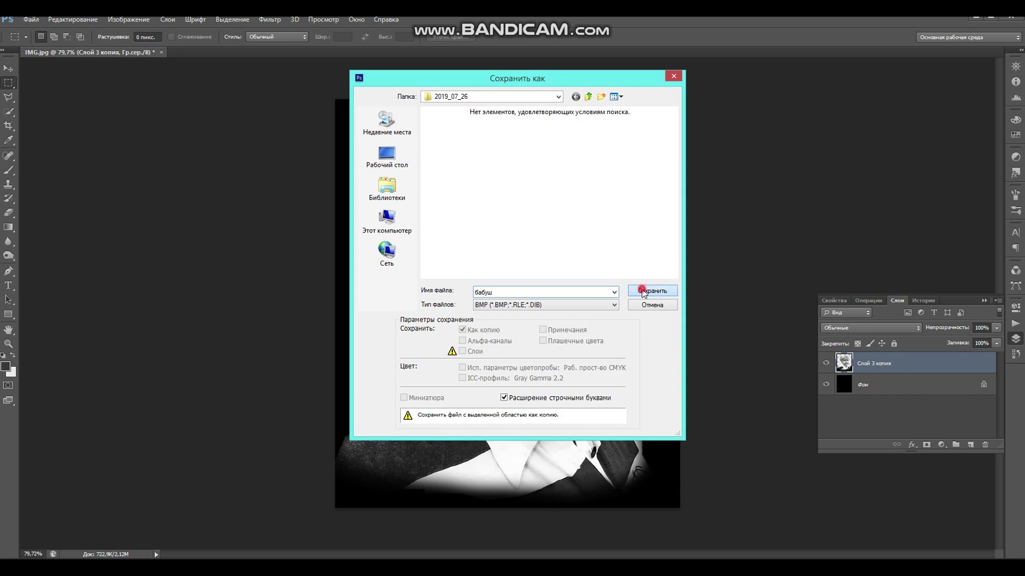
click(642, 289)
click(591, 166)
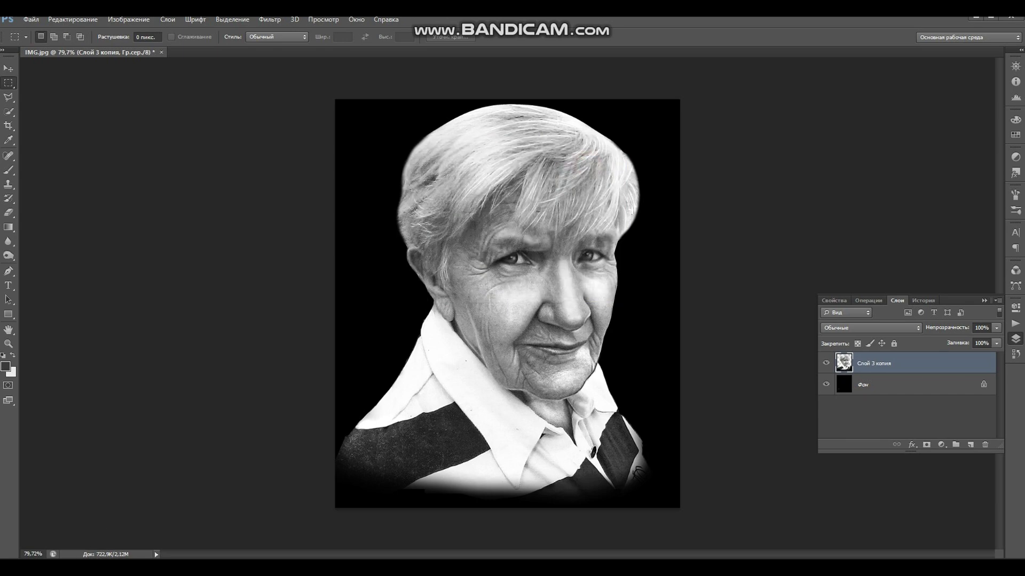
- Load бабуш.bmp from its folder into the laser engraving program
key(alt+Tab)
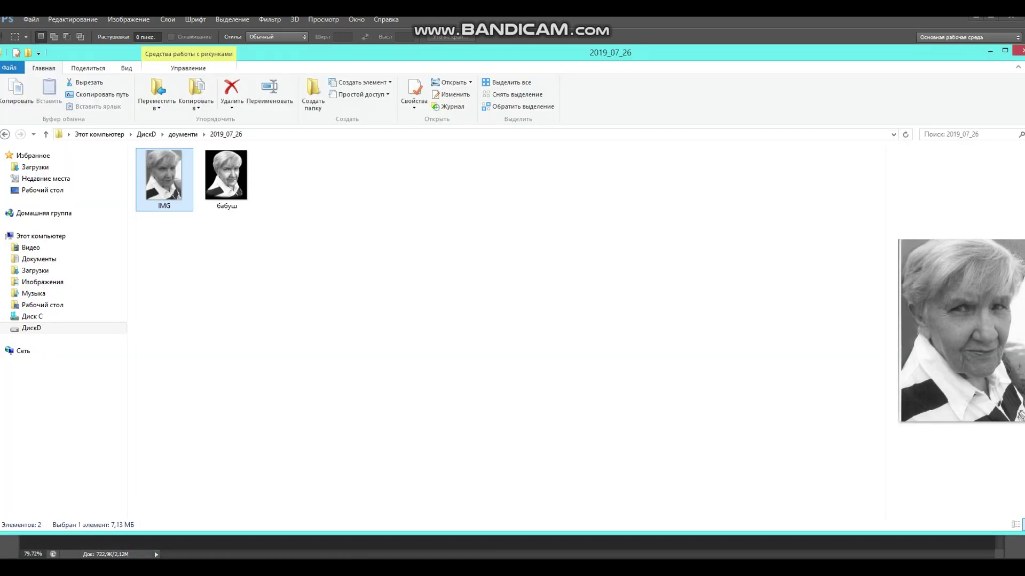
click(990, 51)
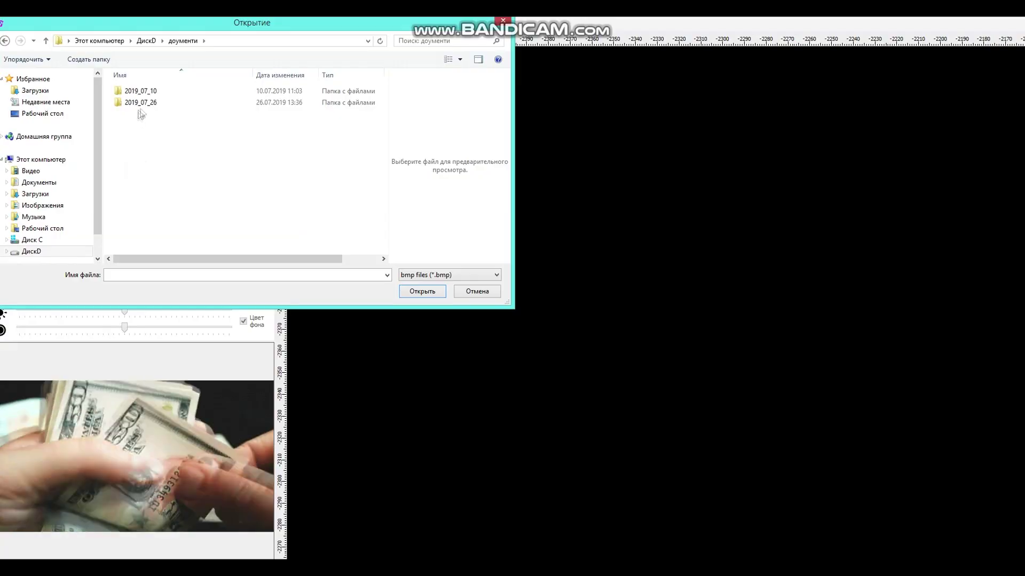
double_click(128, 87)
click(137, 96)
click(425, 290)
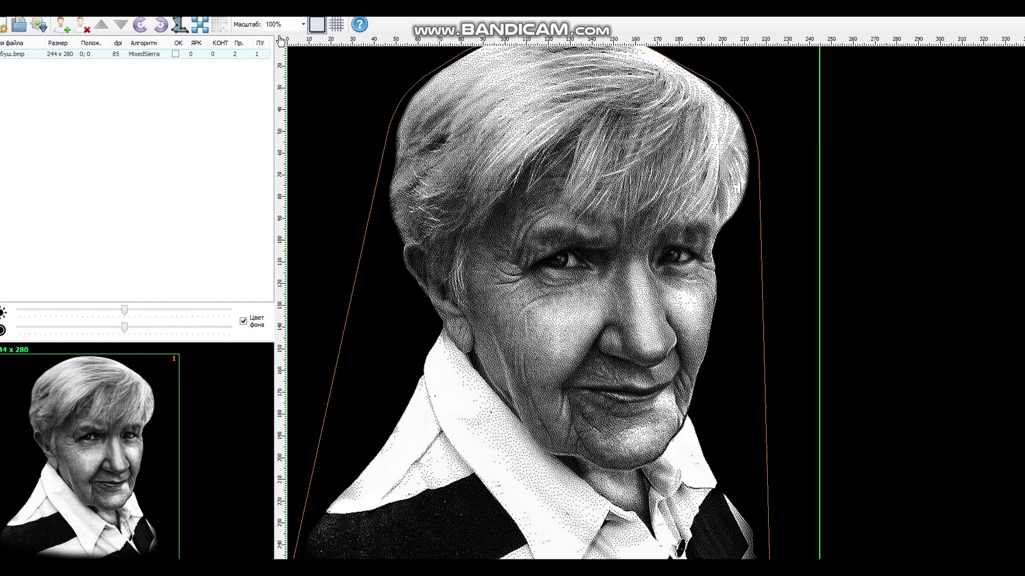
- Raise the portrait's brightness, set contrast back to 5, and keep the display at 100%
drag(125, 310, 139, 327)
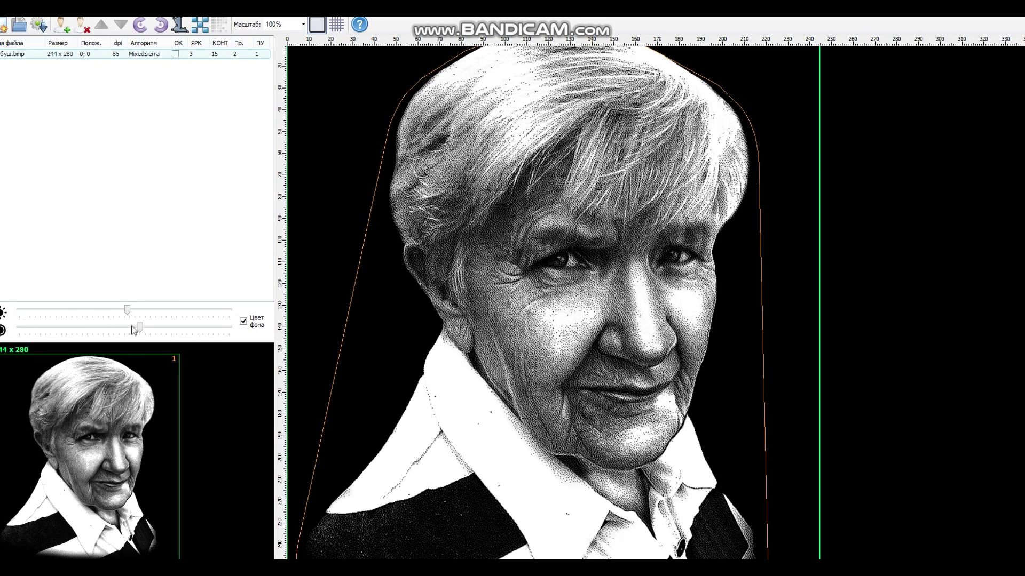
drag(139, 327, 129, 328)
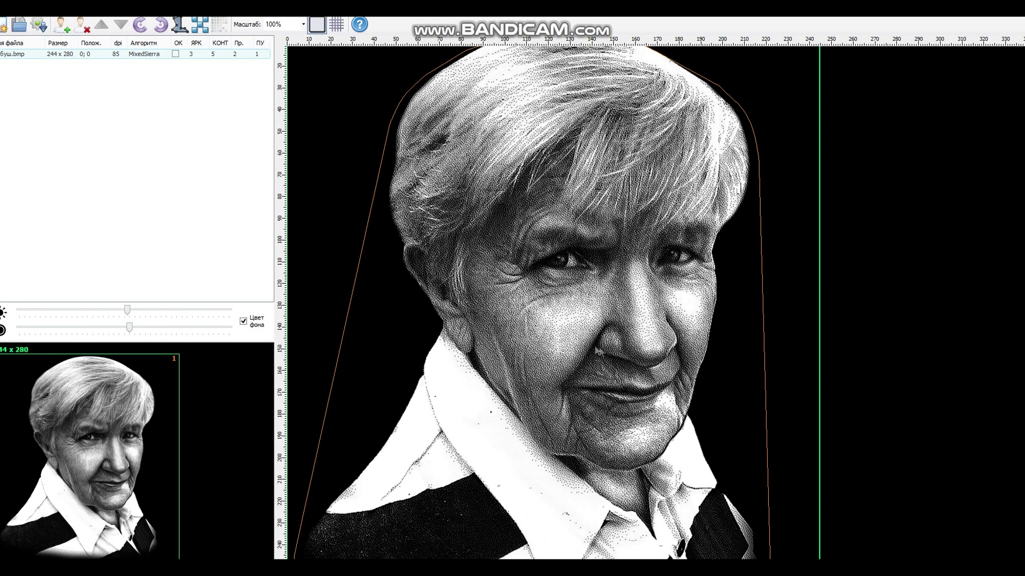
click(302, 24)
click(273, 68)
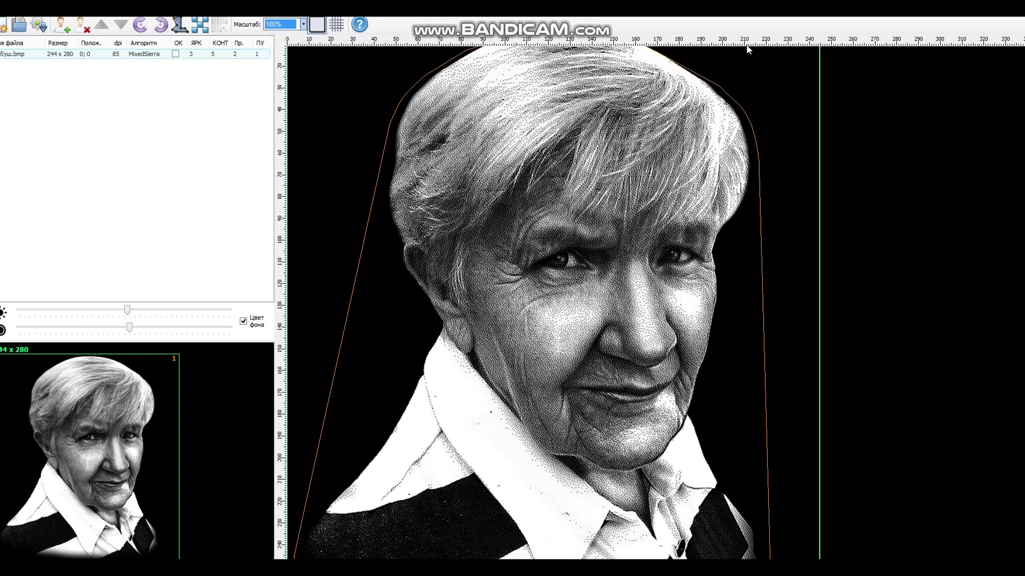
scroll(1019, 147, down, 5)
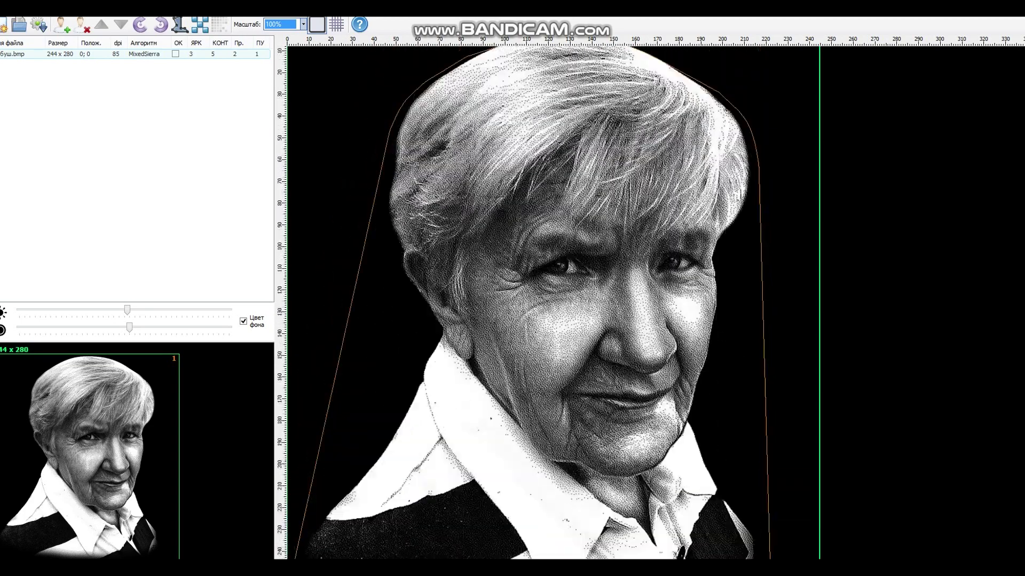
scroll(550, 301, up, 5)
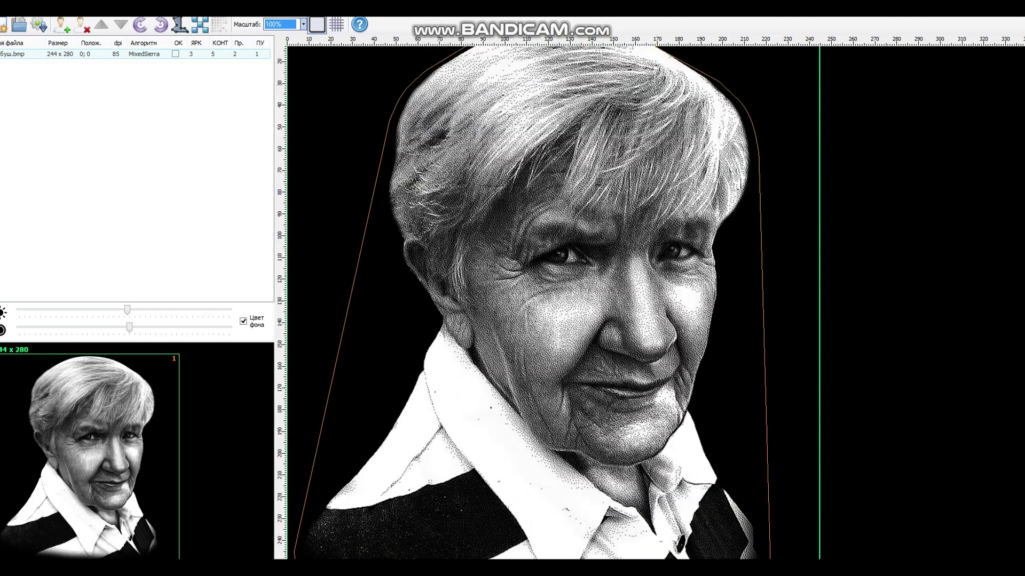
click(130, 309)
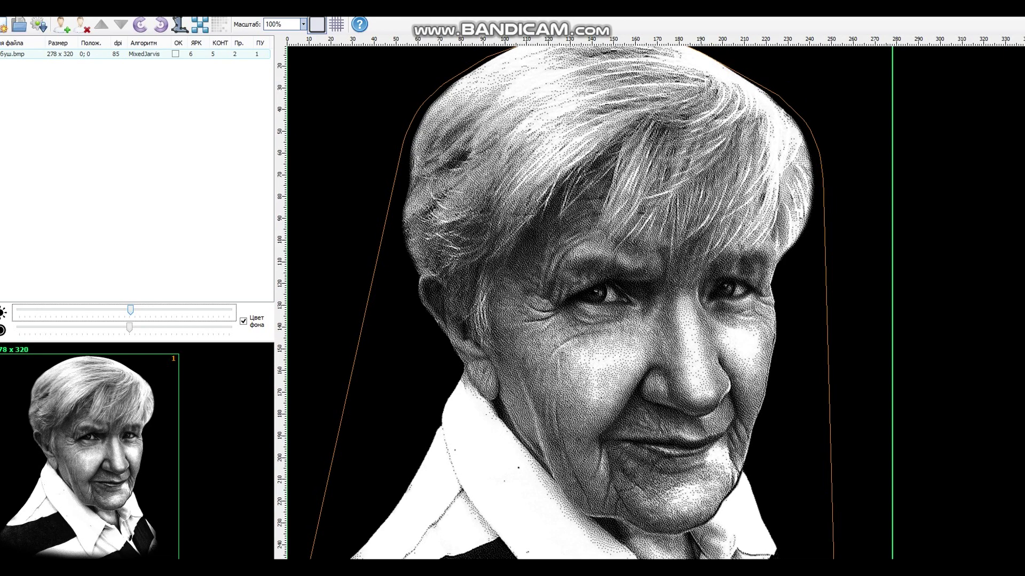
scroll(550, 301, down, 5)
scroll(549, 302, up, 5)
scroll(549, 302, up, 1)
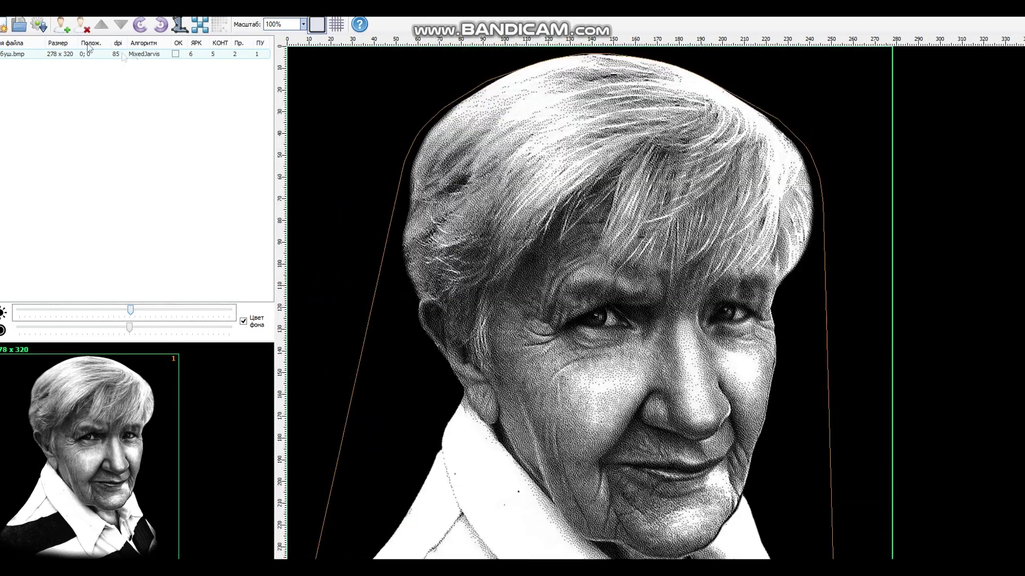
- Generate the engraving, overwrite бабуш.bmc with it, and return to Photoshop
click(46, 33)
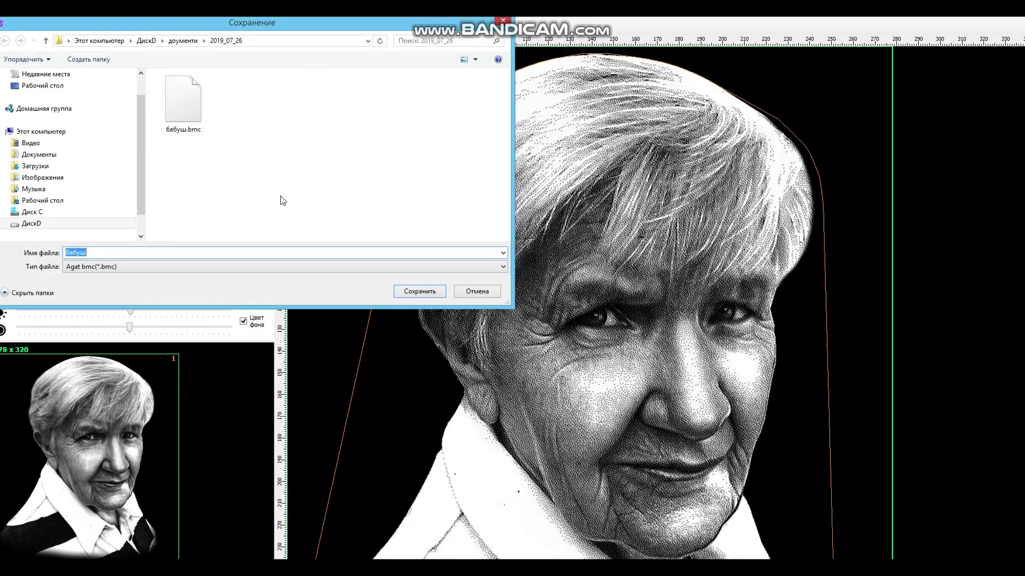
click(413, 292)
click(547, 293)
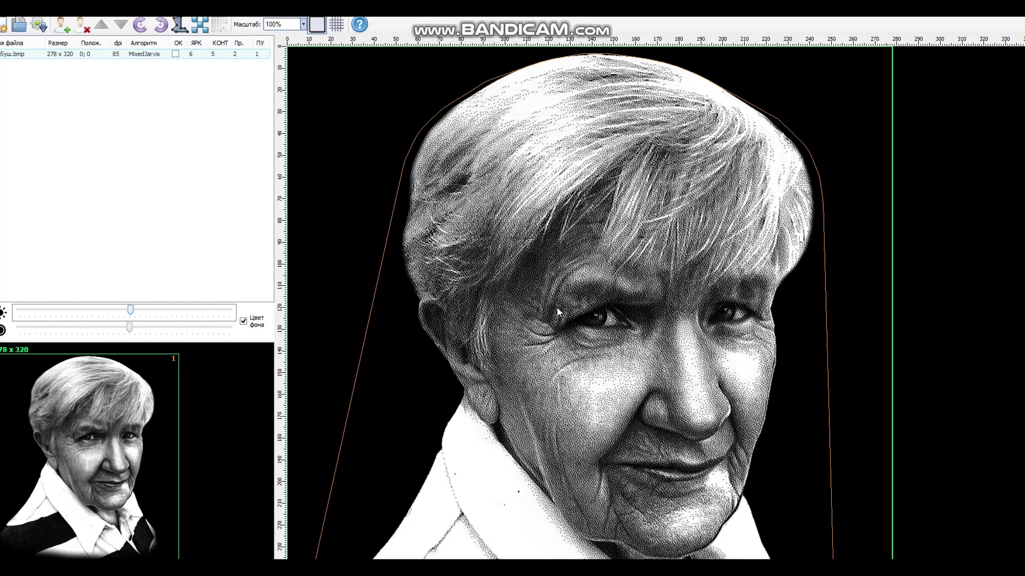
key(alt+Tab)
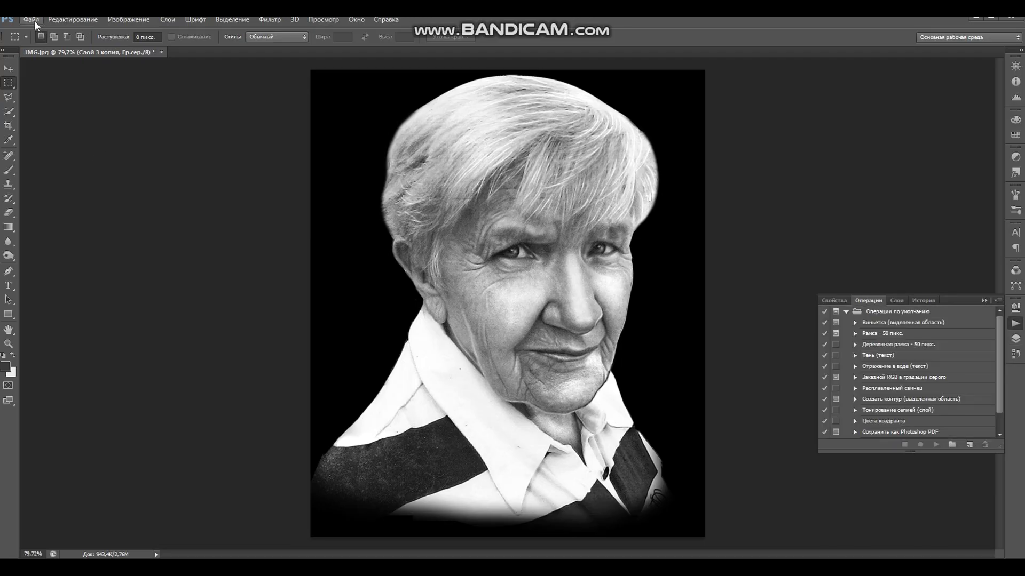
- Create a new white greyscale document measured in centimetres, 36 × 45 cm
click(31, 19)
click(40, 31)
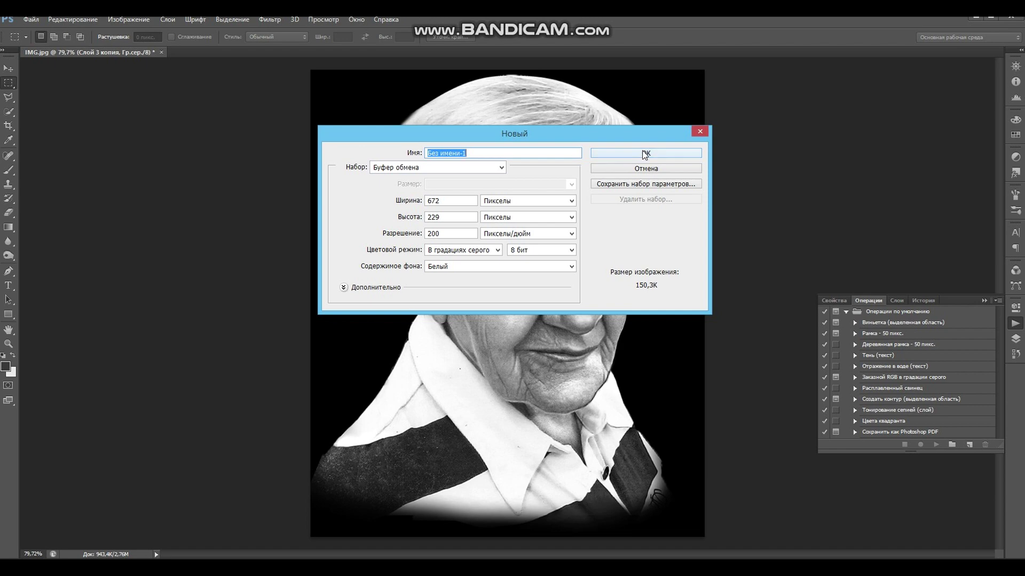
click(499, 201)
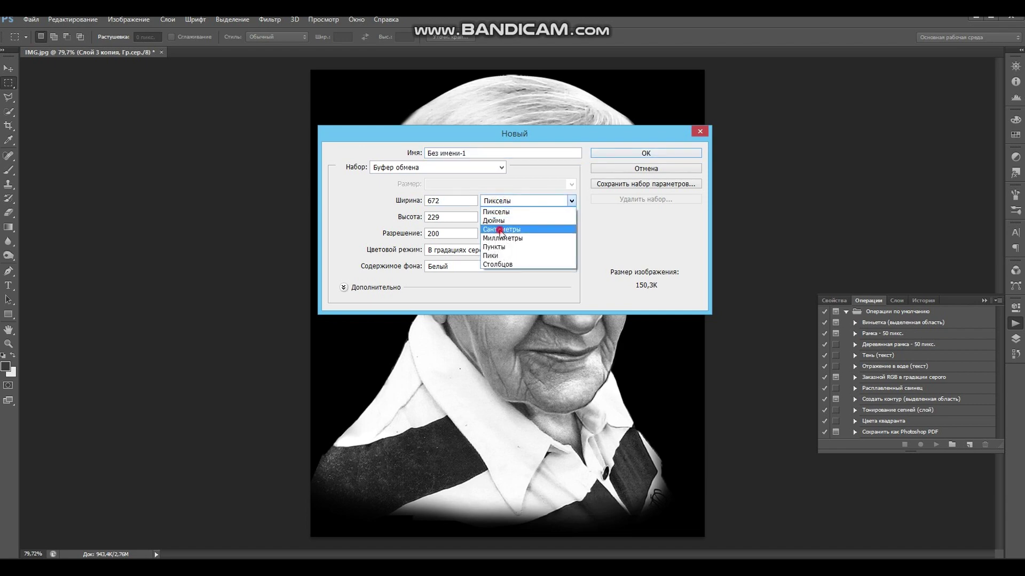
click(501, 224)
click(452, 200)
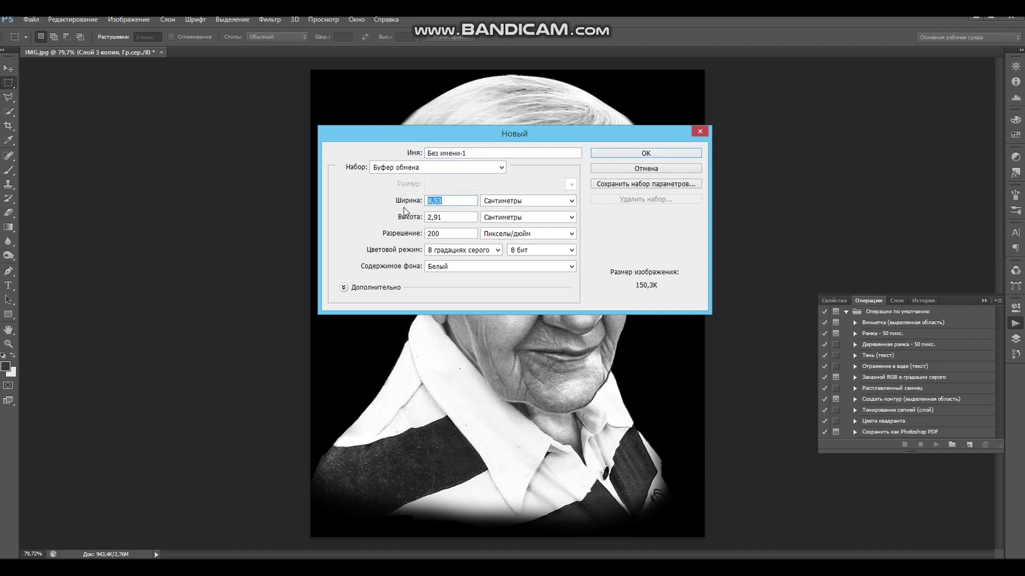
text(36)
drag(443, 216, 414, 217)
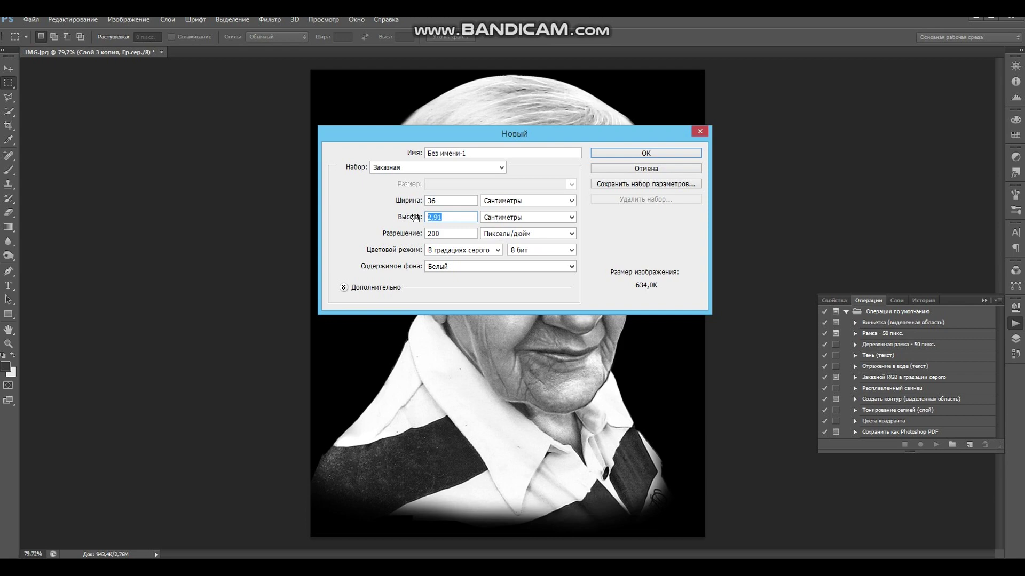
text(3)
text(45)
double_click(452, 233)
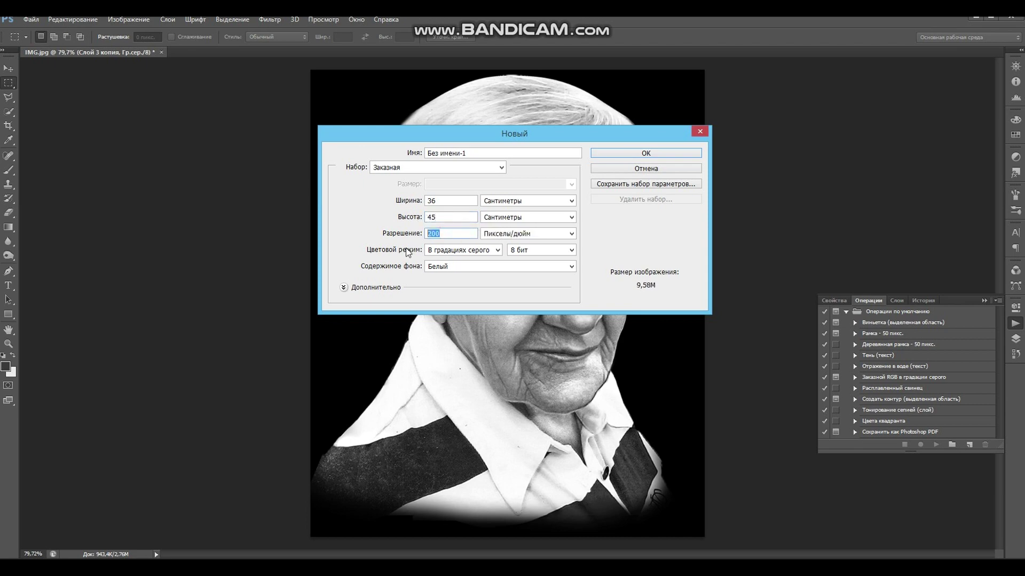
click(646, 153)
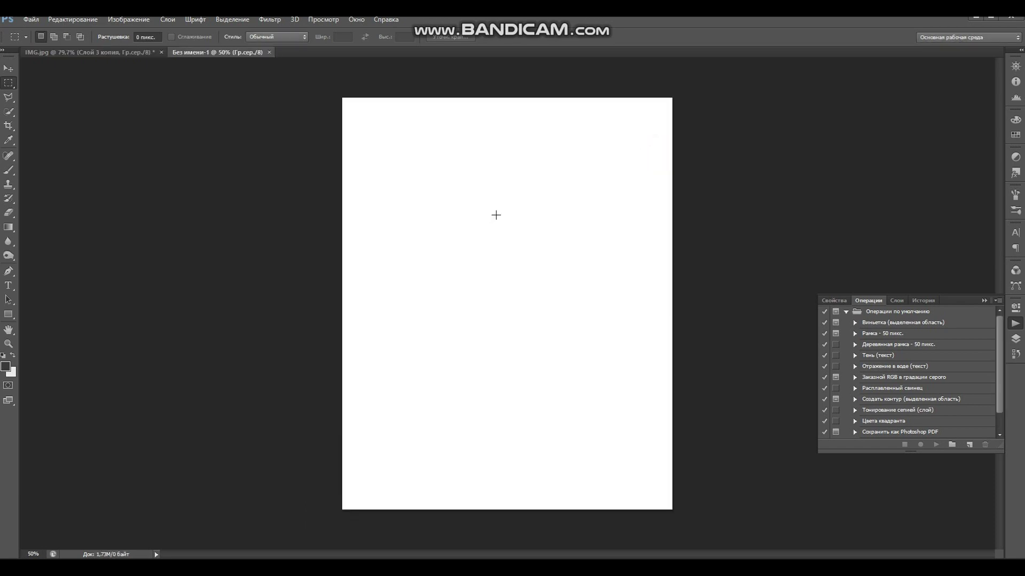
- Fill the whole new canvas with black
key(alt+BackSpace)
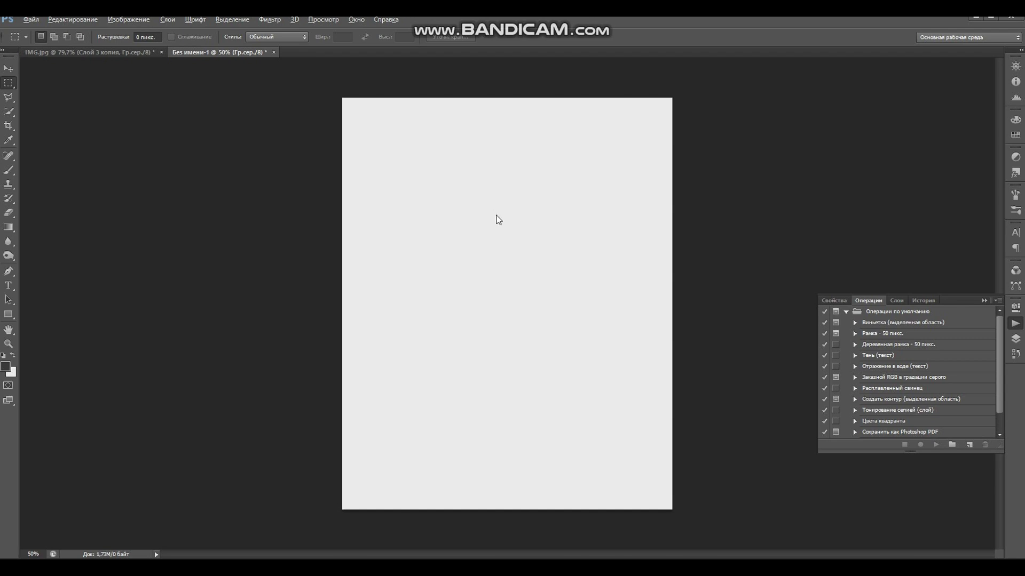
key(alt+BackSpace)
click(12, 367)
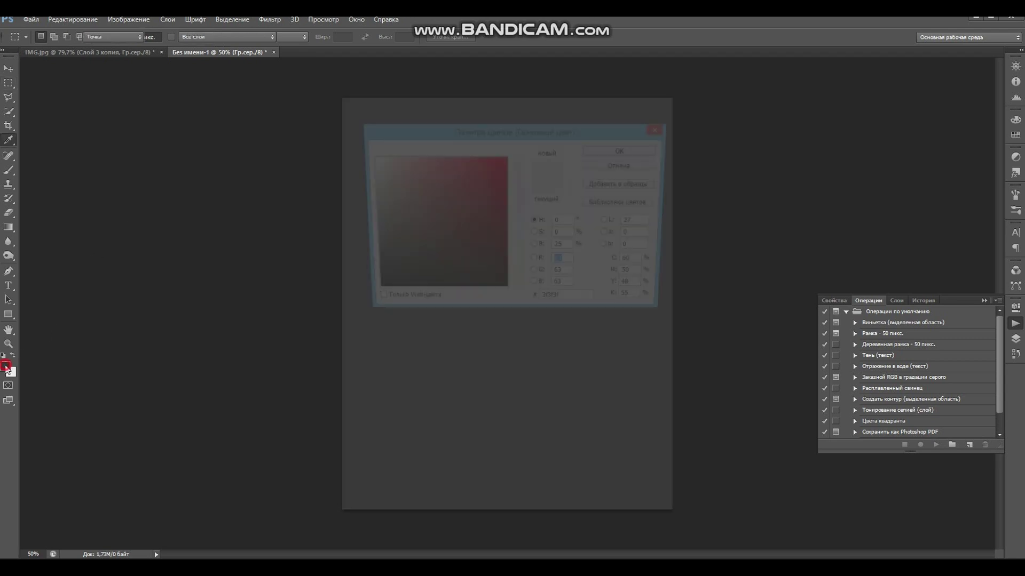
click(614, 149)
key(alt+Delete)
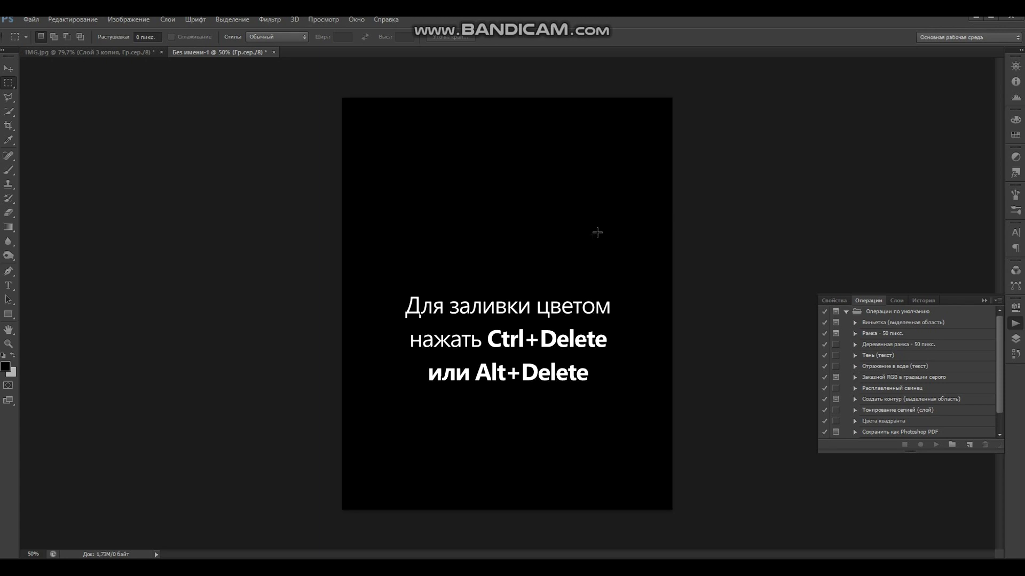
- Add a page-sized white 72 pt text box with the deceased's name and dates 29.01.1937 - 24.04.2018
click(9, 286)
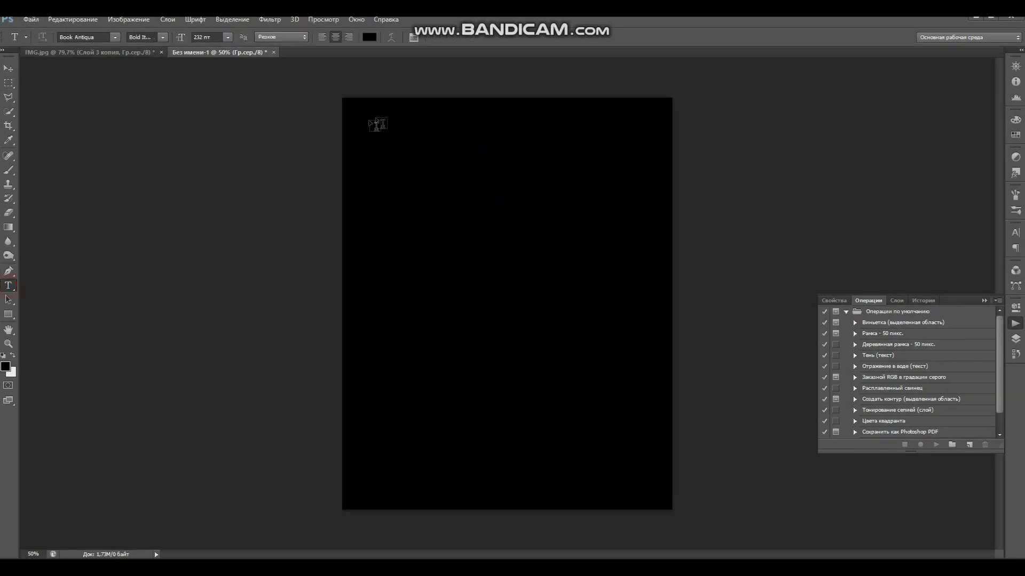
drag(345, 99, 672, 510)
click(227, 37)
click(235, 226)
click(370, 37)
click(368, 158)
click(635, 150)
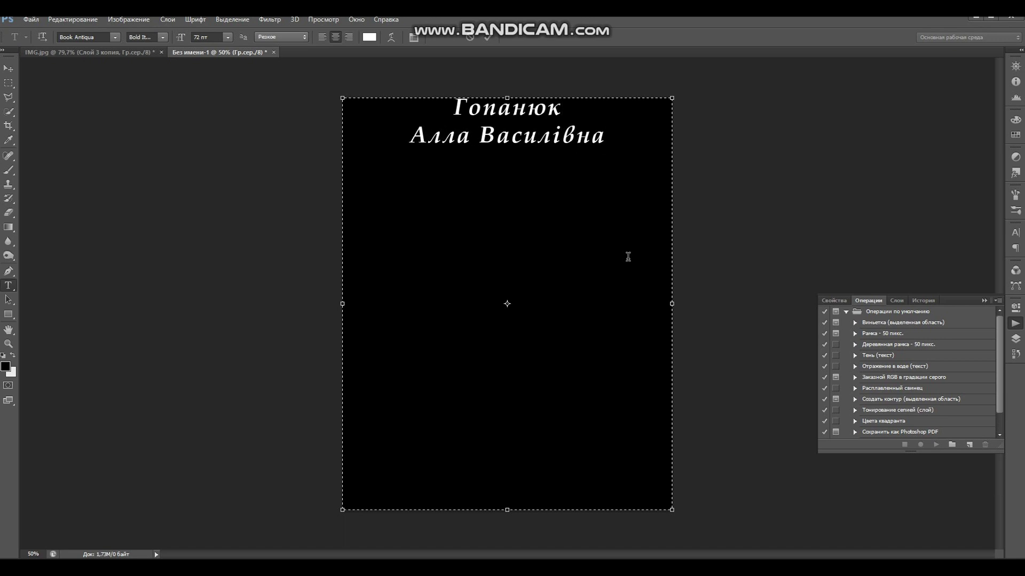
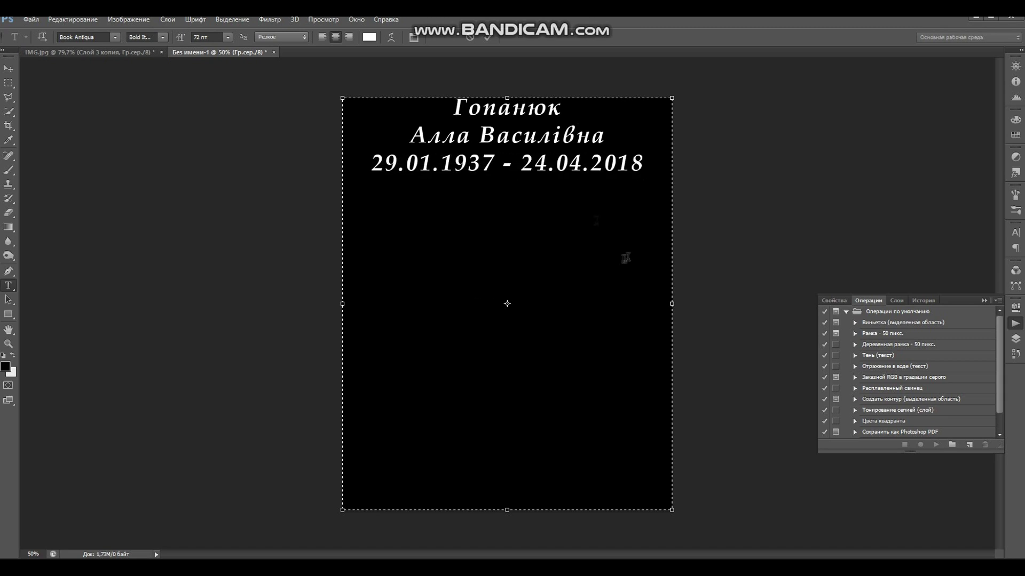
- Enlarge the dates and full-name lines, and the surname line to 149 pt
drag(365, 164, 660, 162)
mouse_move(184, 40)
mouse_down()
mouse_move(206, 40)
mouse_move(193, 40)
mouse_up()
drag(553, 137, 407, 136)
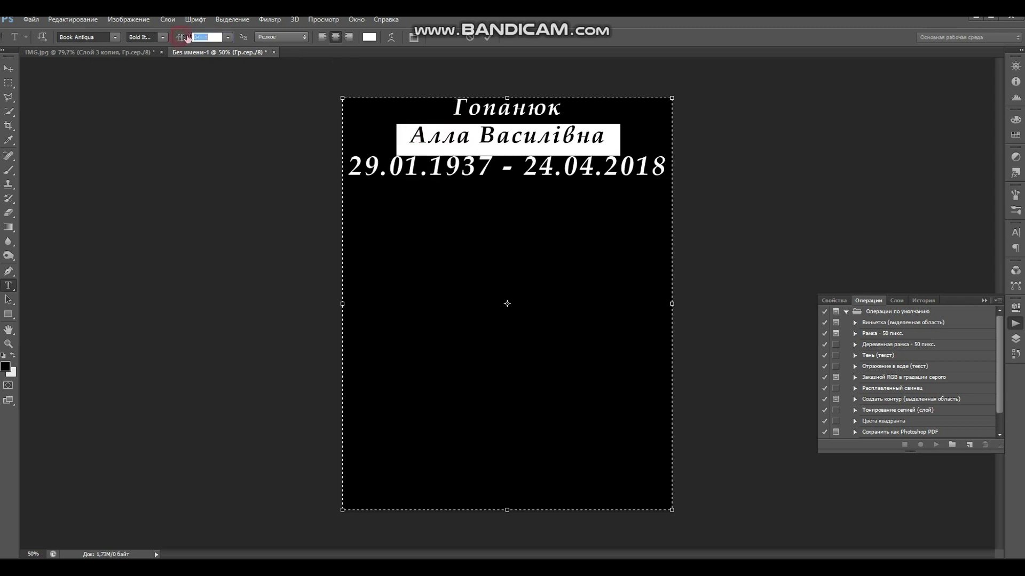
drag(184, 40, 208, 40)
click(444, 115)
drag(444, 115, 593, 107)
drag(182, 38, 221, 39)
- Keep letter spacing at 0, tune line sizes and spacing (dates 88 pt), then open the Цветы folder
key(ctrl+a)
click(1015, 233)
click(990, 267)
click(984, 357)
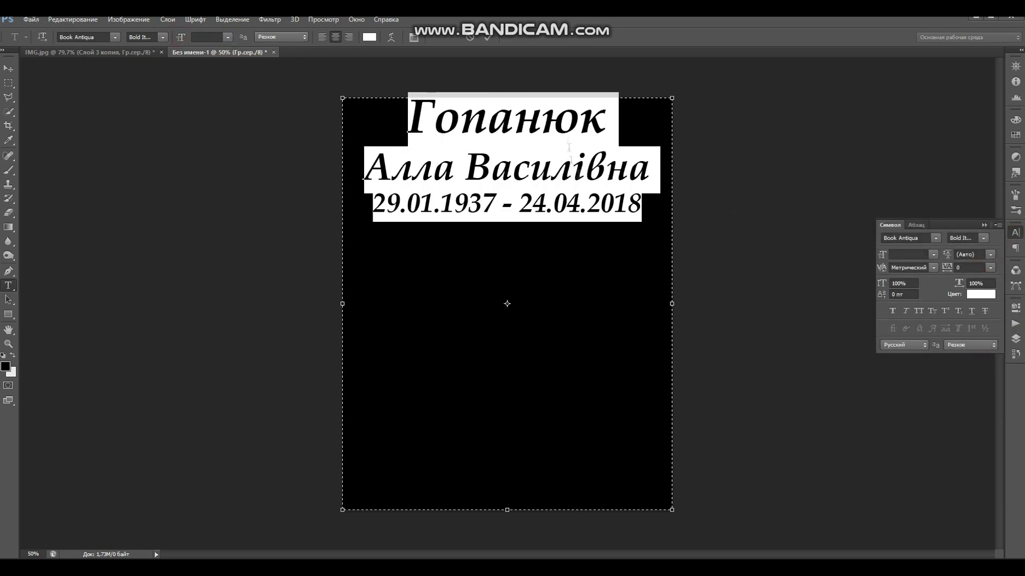
click(892, 255)
drag(891, 258, 897, 259)
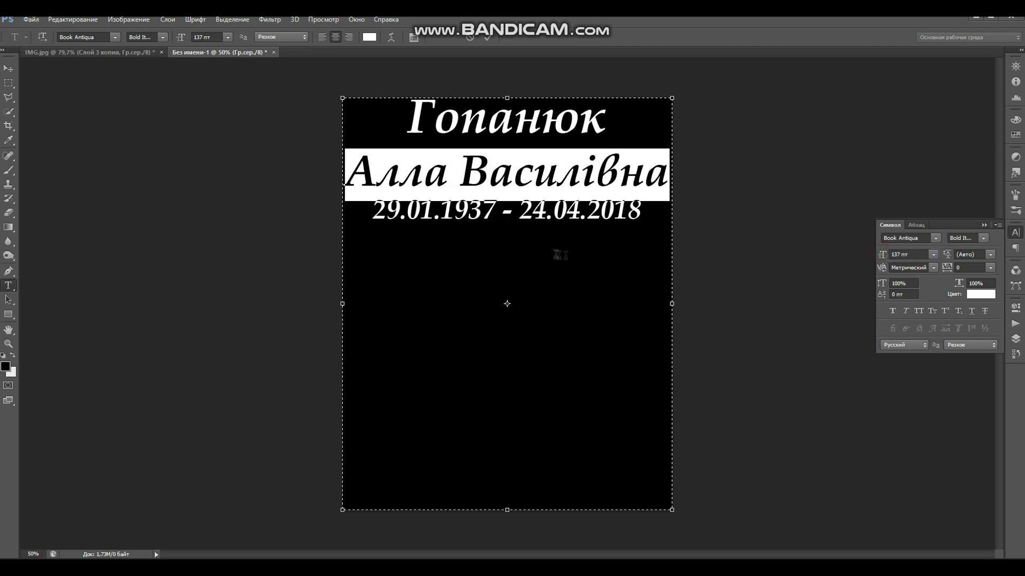
click(533, 212)
drag(368, 209, 650, 218)
drag(947, 256, 996, 264)
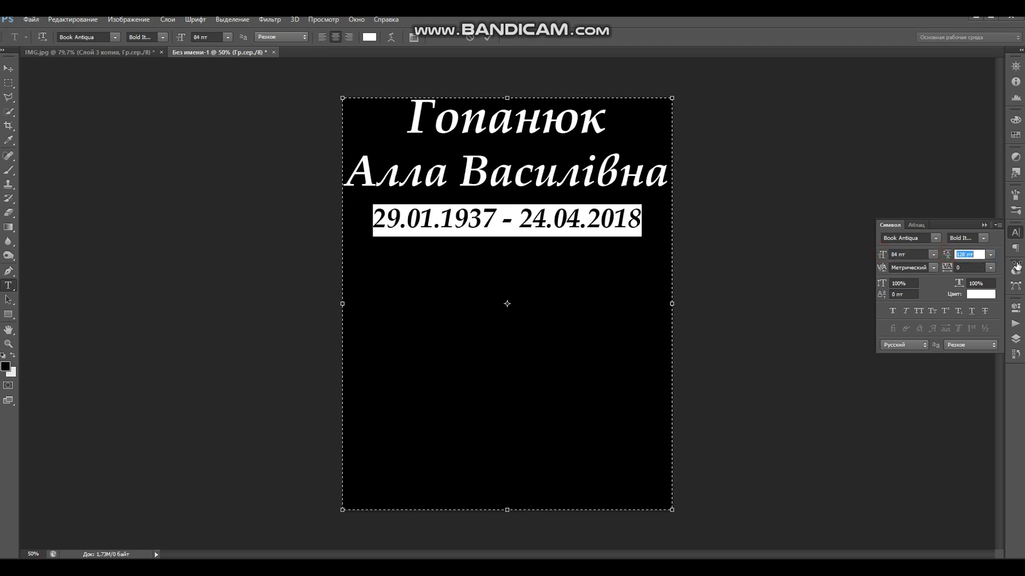
click(577, 180)
drag(350, 172, 668, 176)
drag(947, 256, 954, 257)
click(590, 218)
key(alt+Tab)
double_click(165, 309)
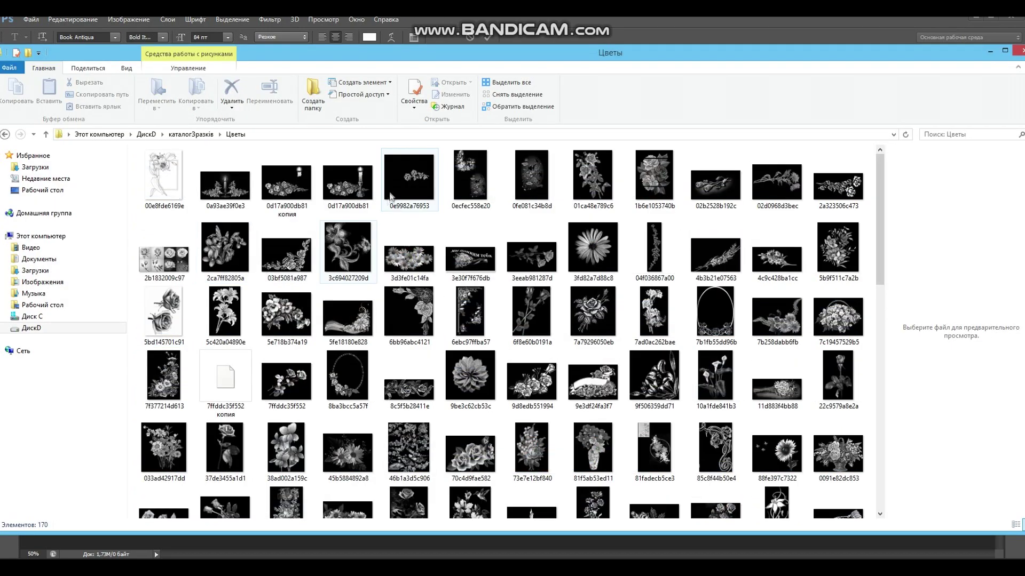
- Place rose image 0e9982a76953 onto the plaque and marquee-select the area around the rose
click(412, 179)
drag(247, 237, 453, 192)
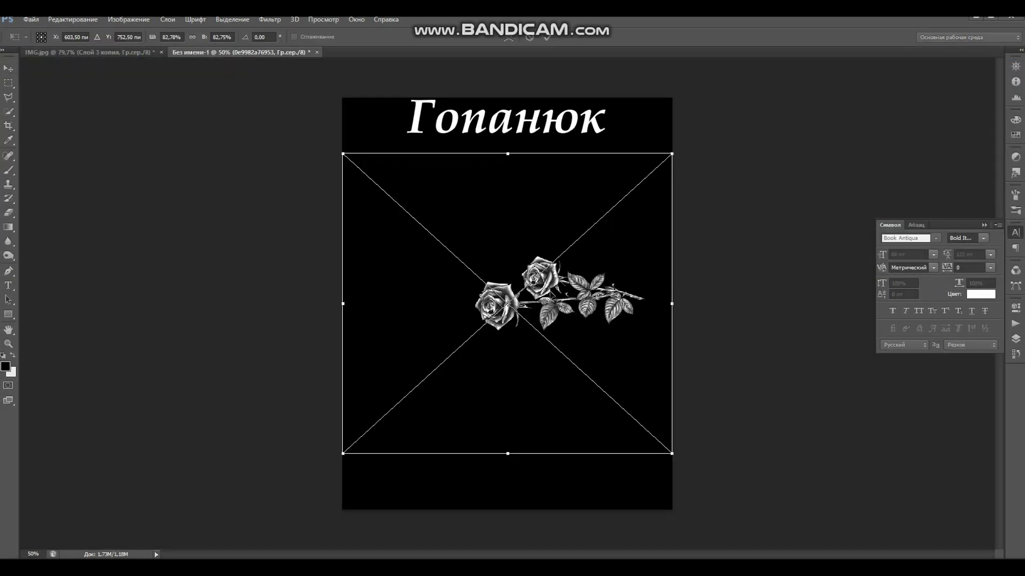
key(Return)
key(m)
drag(449, 250, 648, 335)
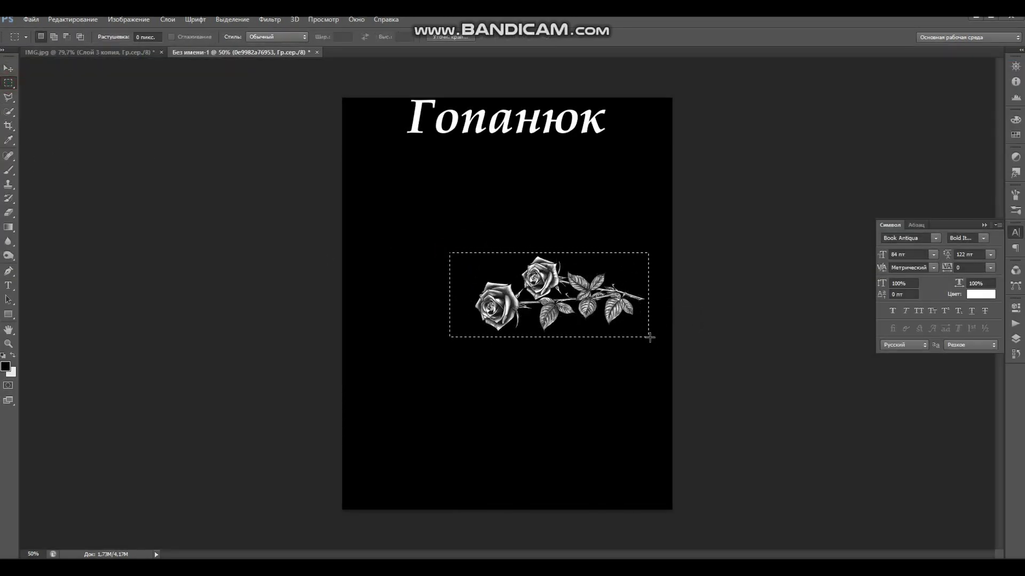
- Copy the selected rose onto a new layer and hide the original rose layer
key(F7)
click(826, 364)
click(825, 364)
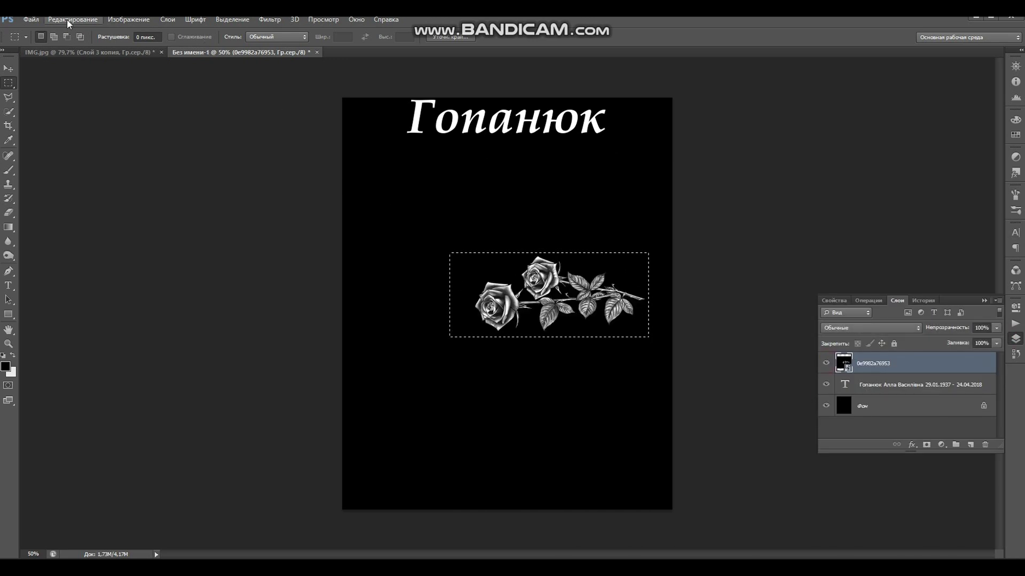
click(72, 20)
click(80, 88)
key(ctrl+v)
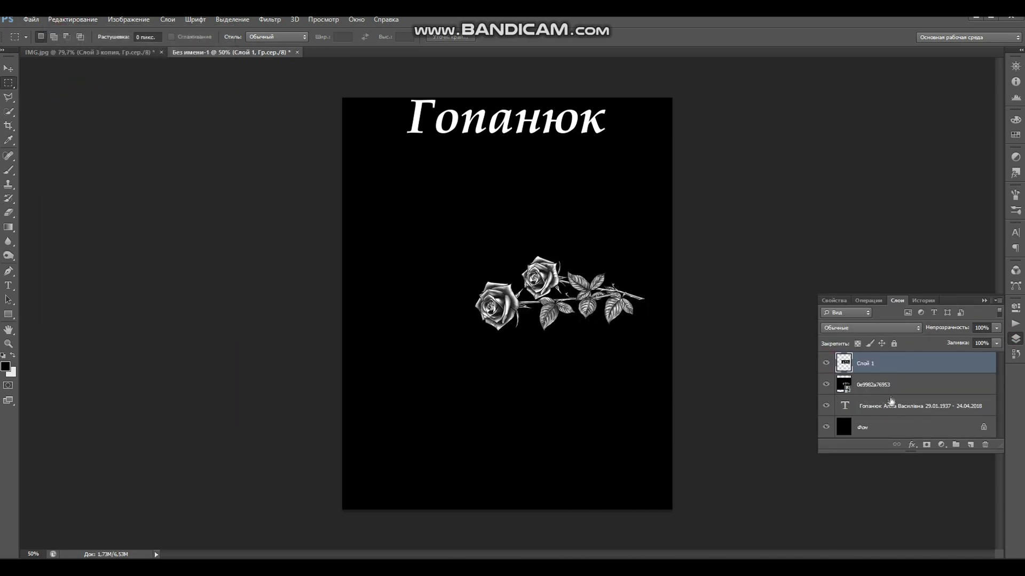
click(826, 385)
- Enlarge the rose copy to about 159% and position it below the dates
click(8, 68)
drag(577, 300, 515, 318)
key(ctrl+t)
drag(604, 268, 647, 236)
drag(552, 288, 509, 331)
drag(603, 293, 669, 263)
drag(554, 321, 513, 316)
drag(625, 265, 662, 248)
drag(499, 304, 563, 336)
key(Return)
- Flip the rose copy horizontally and commit the transformation
key(ctrl+t)
right_click(501, 297)
click(534, 454)
key(Return)
key(t)
click(468, 219)
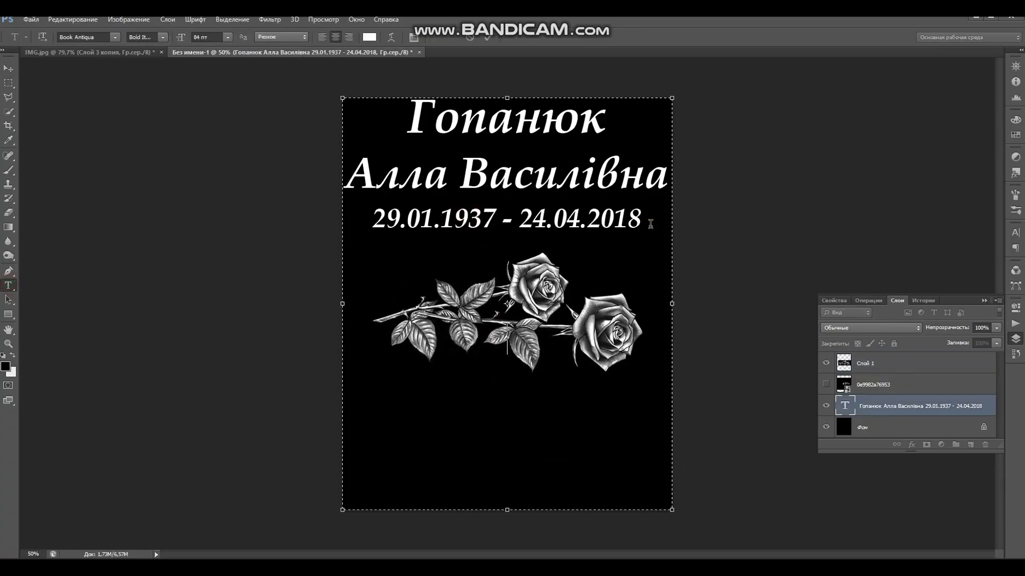
- Type the memorial caption beneath the rose and shrink it to 68 pt
text(Помним, любим)
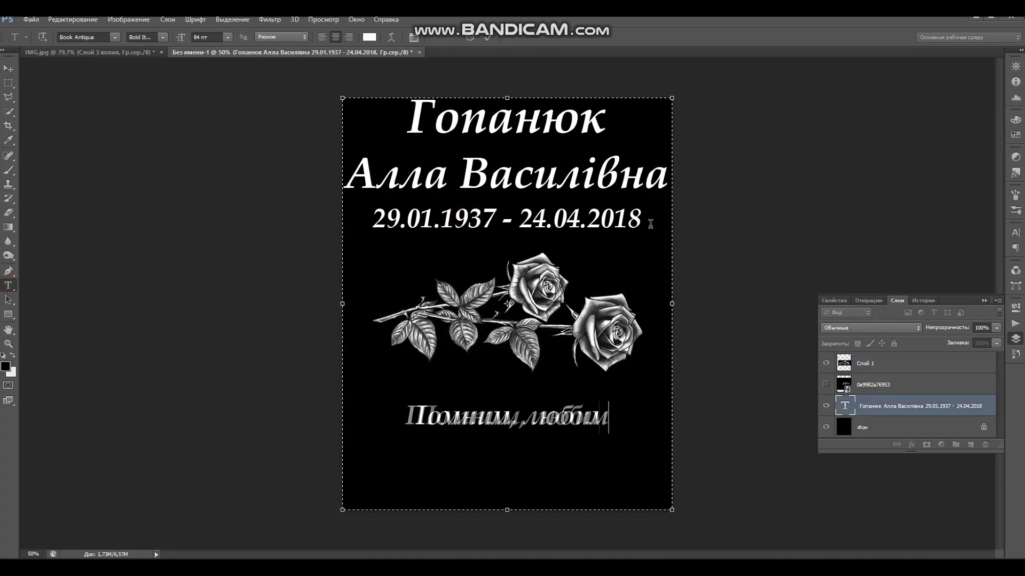
key(BackSpace)
key(BackSpace)
key(BackSpace)
key(BackSpace)
key(BackSpace)
key(BackSpace)
key(BackSpace)
key(BackSpace)
key(BackSpace)
key(BackSpace)
key(BackSpace)
key(BackSpace)
text(а)
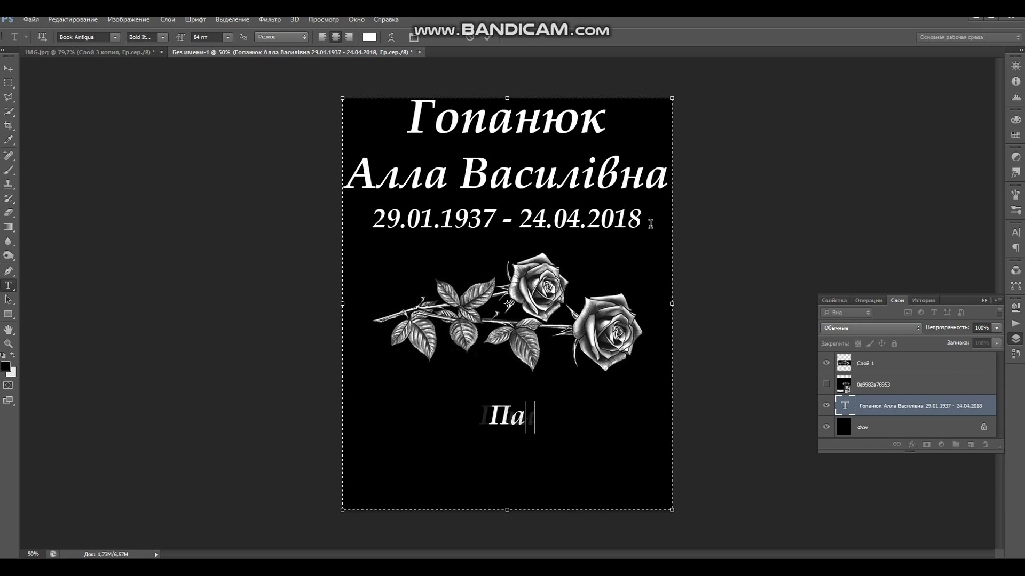
text(мятаємо, )
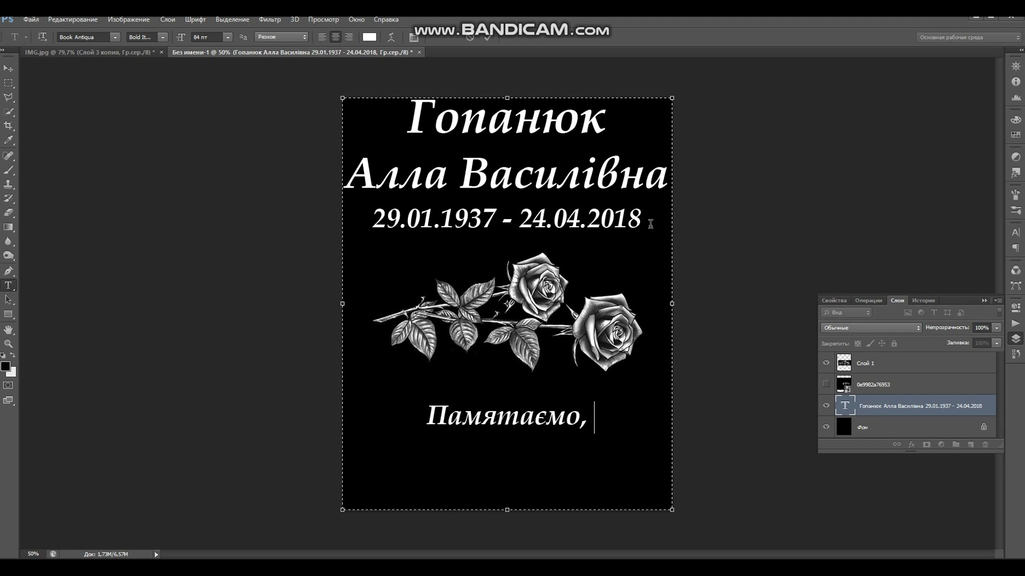
text(любимо, су- муємо)
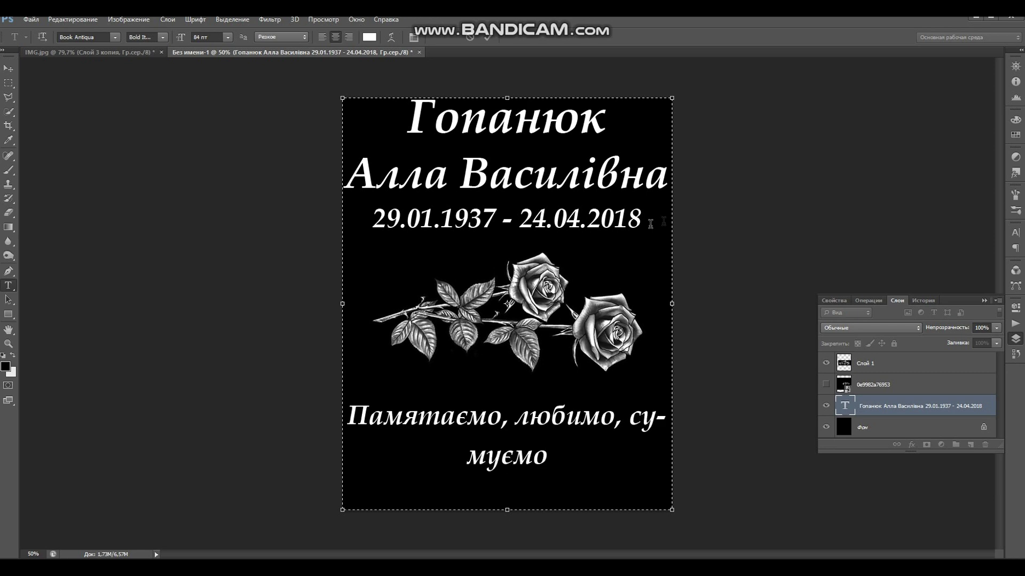
drag(553, 459, 345, 411)
drag(184, 39, 168, 45)
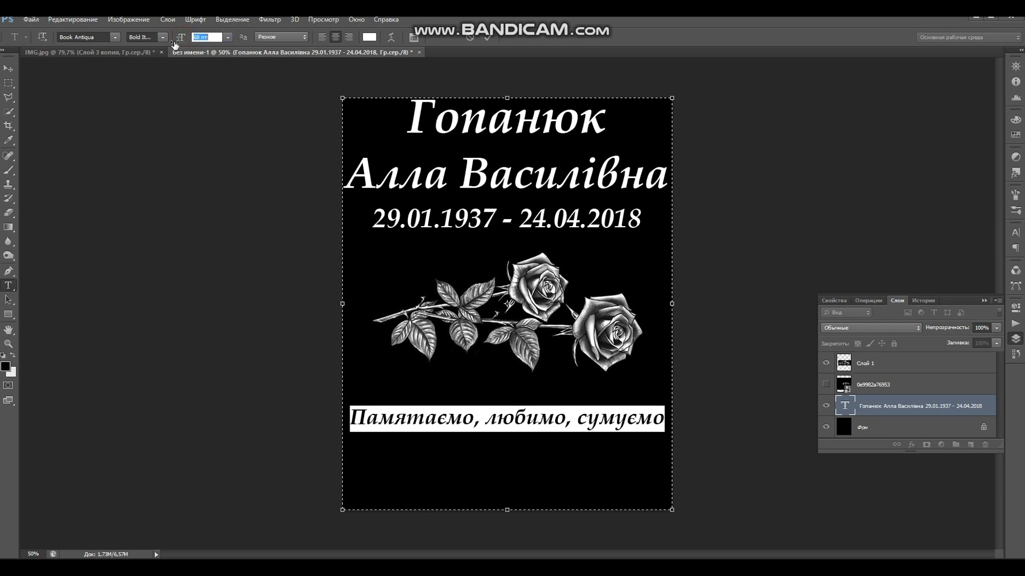
click(555, 427)
click(352, 417)
key(BackSpace)
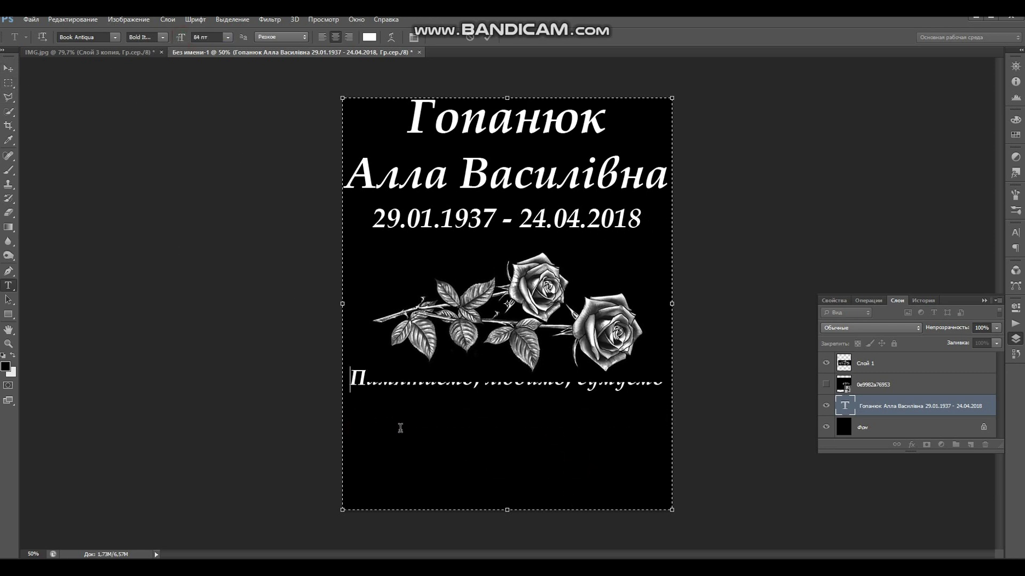
- Move the text layer above the rose layers and reselect the caption line
drag(878, 410, 876, 363)
drag(351, 375, 668, 376)
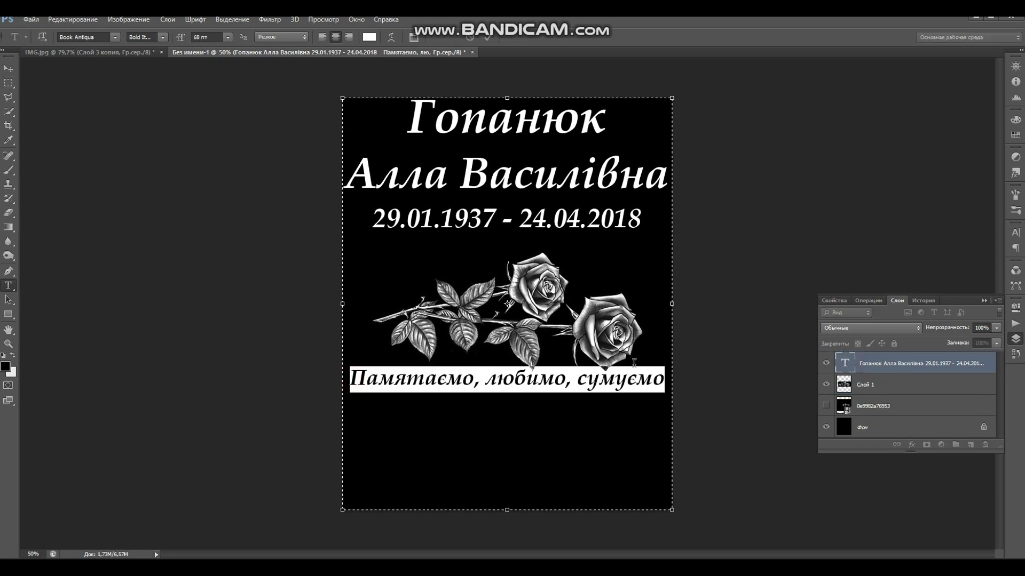
click(1016, 234)
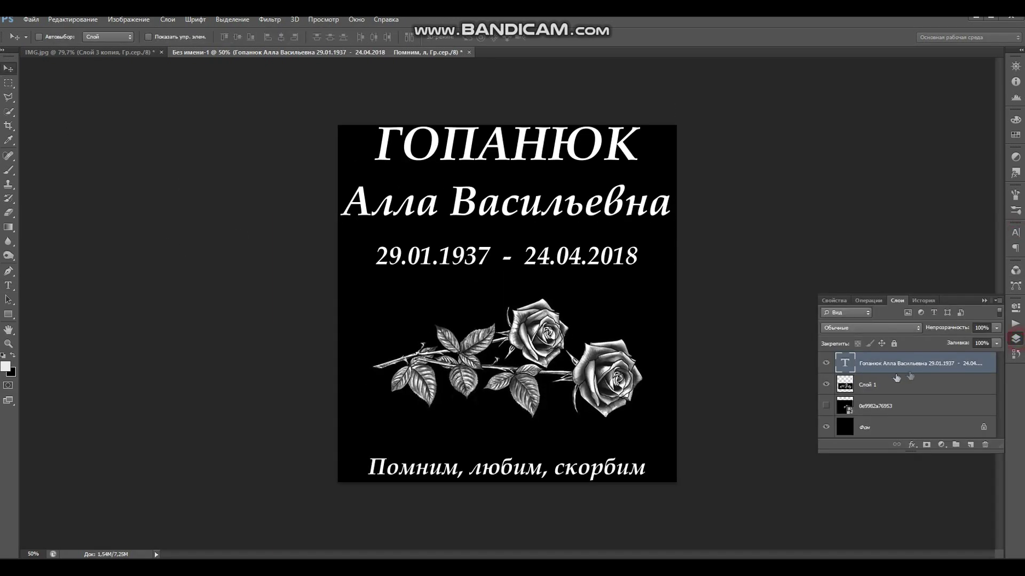
- Scale the Слой 1 rose to about 107% and re-centre it between the dates and caption
click(872, 392)
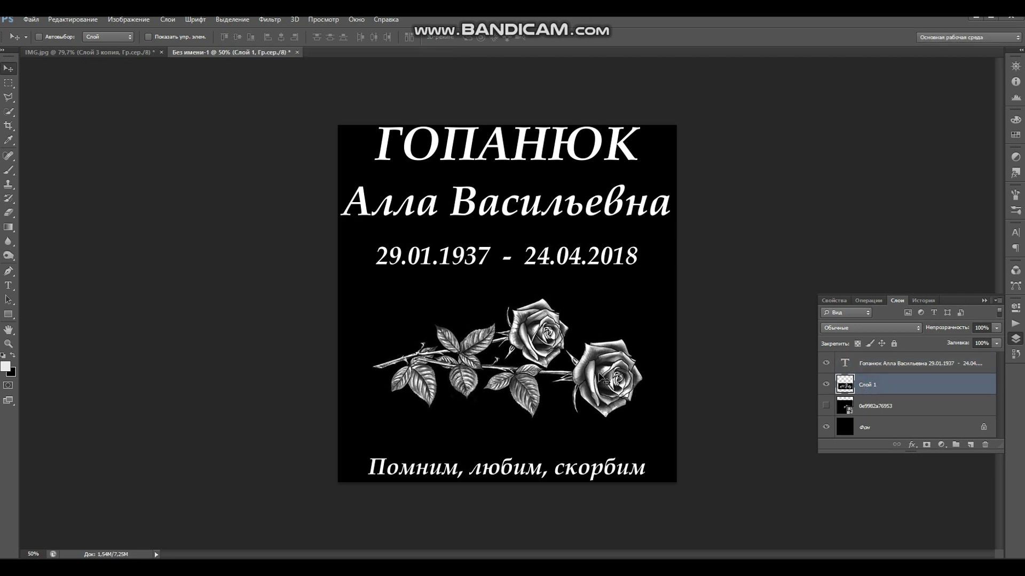
key(ctrl+t)
drag(366, 297, 343, 284)
mouse_move(533, 341)
mouse_down()
mouse_move(549, 350)
mouse_move(532, 356)
mouse_up()
key(Return)
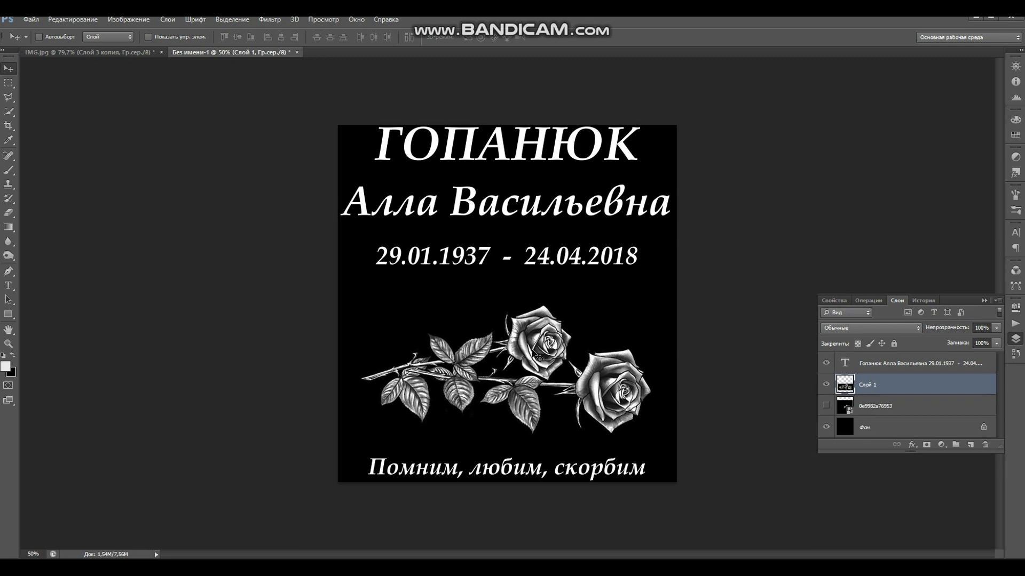
click(31, 19)
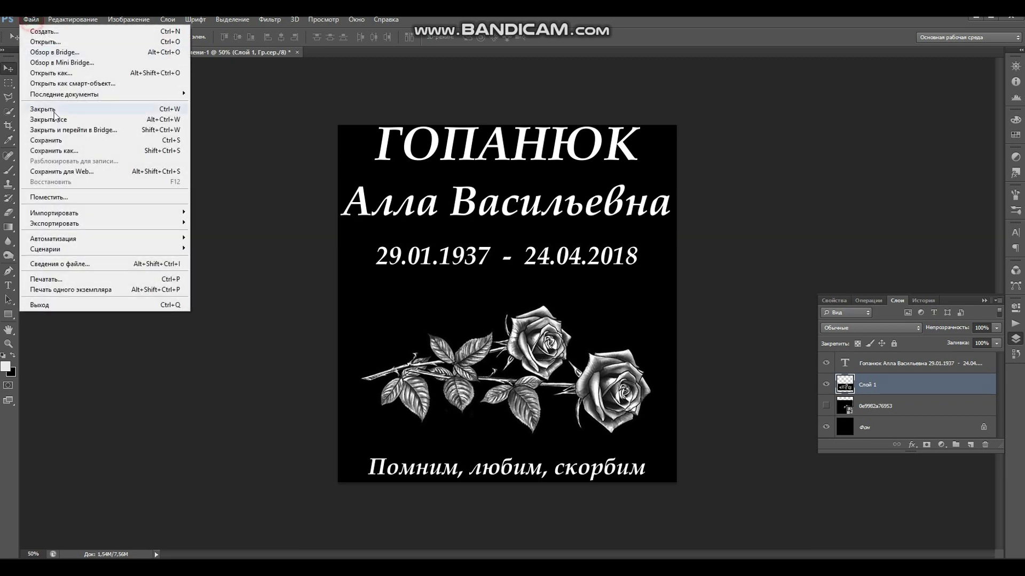
- Save the plaque as BMP copy текст in 2019_07_26, bringing up the BMP options
click(62, 151)
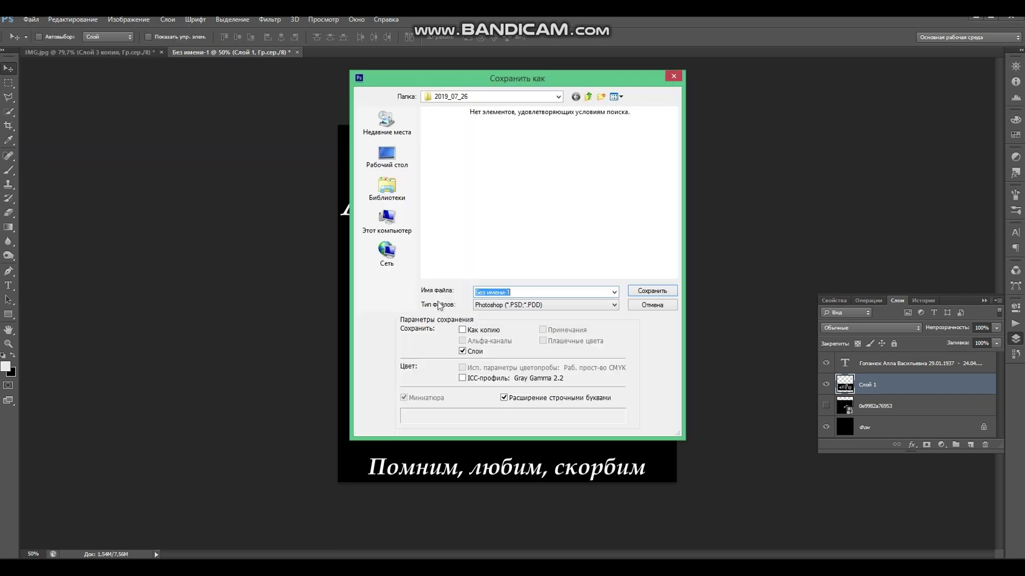
click(527, 305)
click(491, 329)
click(516, 291)
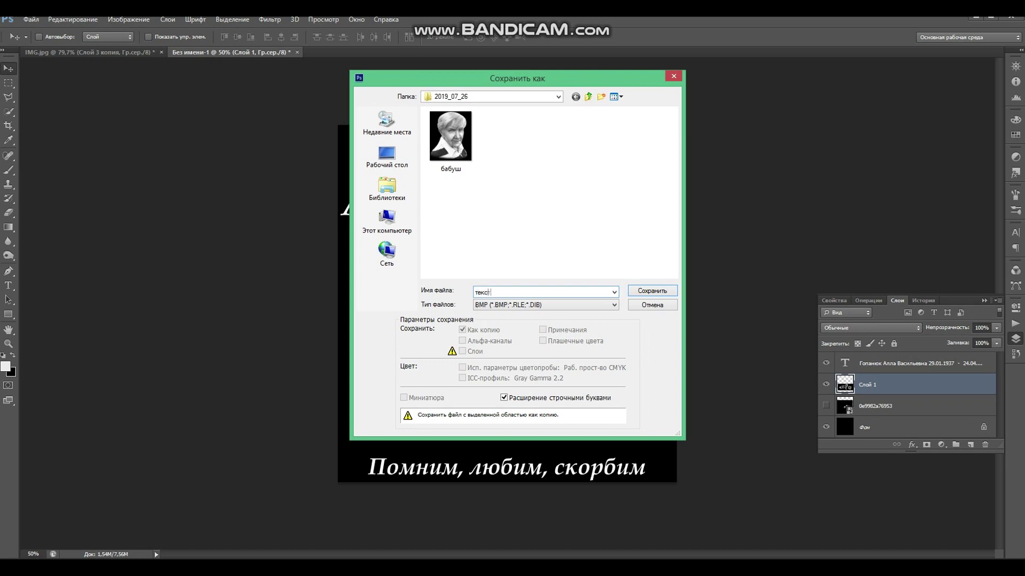
click(658, 293)
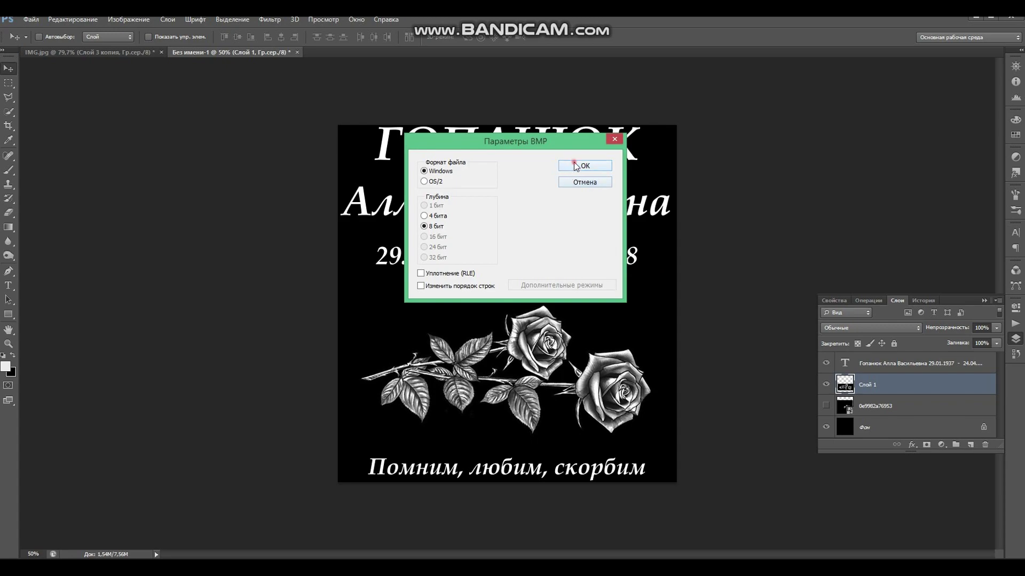